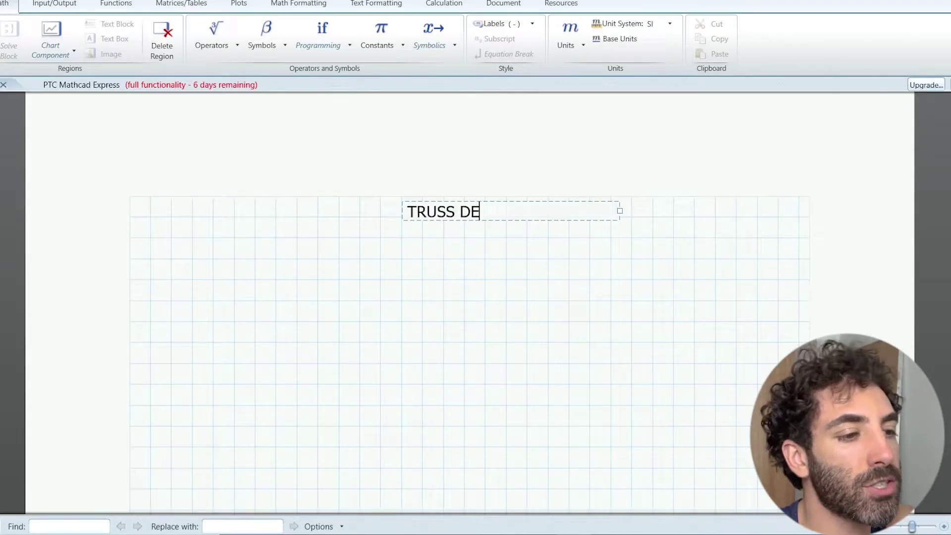
Complete the worksheet title as "TRUSS DESIGN" and format it bold, italic and underlined
text(SIGN)
key(ctrl+a)
key(ctrl+b)
key(ctrl+i)
Add a SPAN text label below the title and define S as 30 beside it, with the text unit m
click(191, 256)
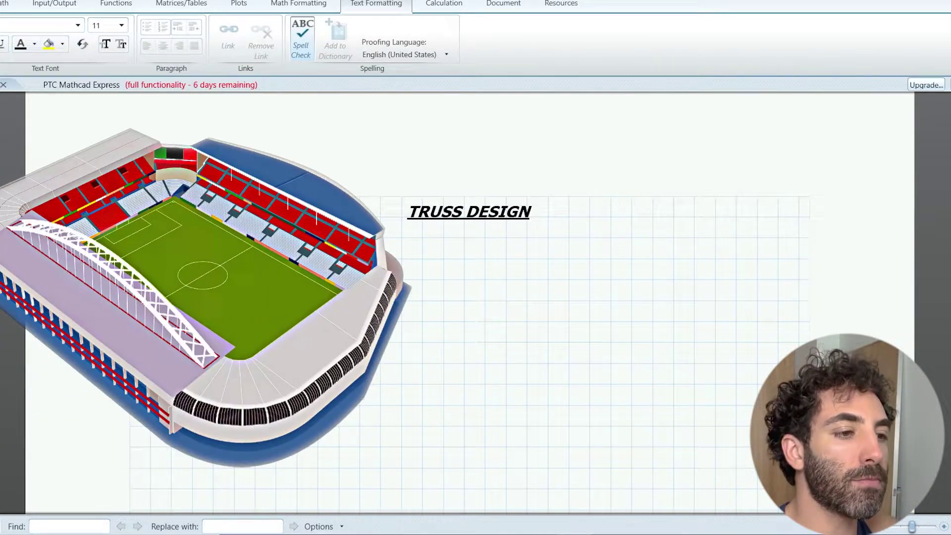
key(ctrl+t)
text(SPAN)
click(280, 253)
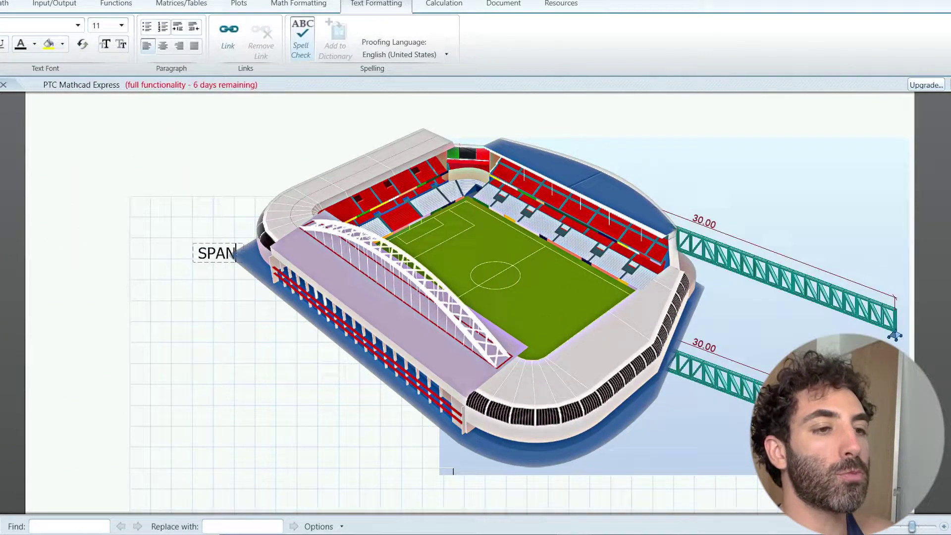
text(S:30)
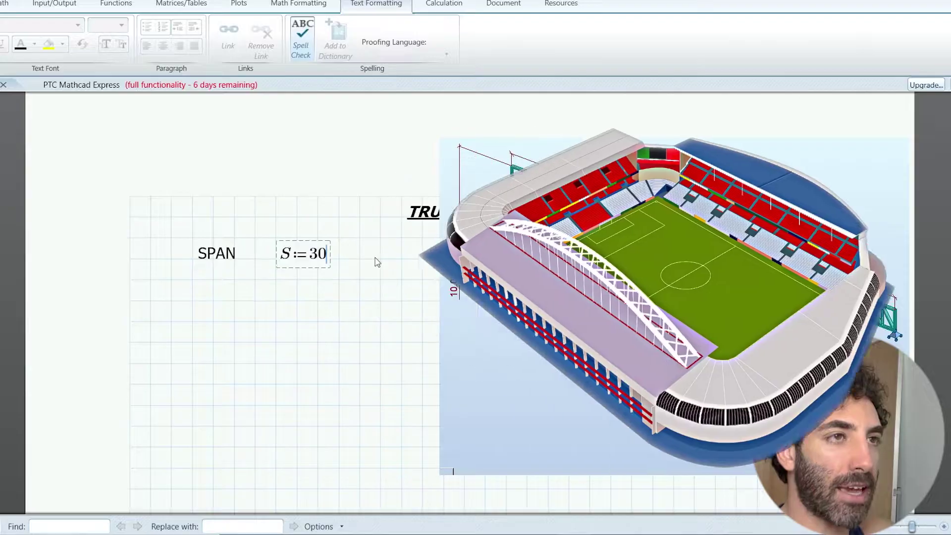
click(362, 257)
key(ctrl+t)
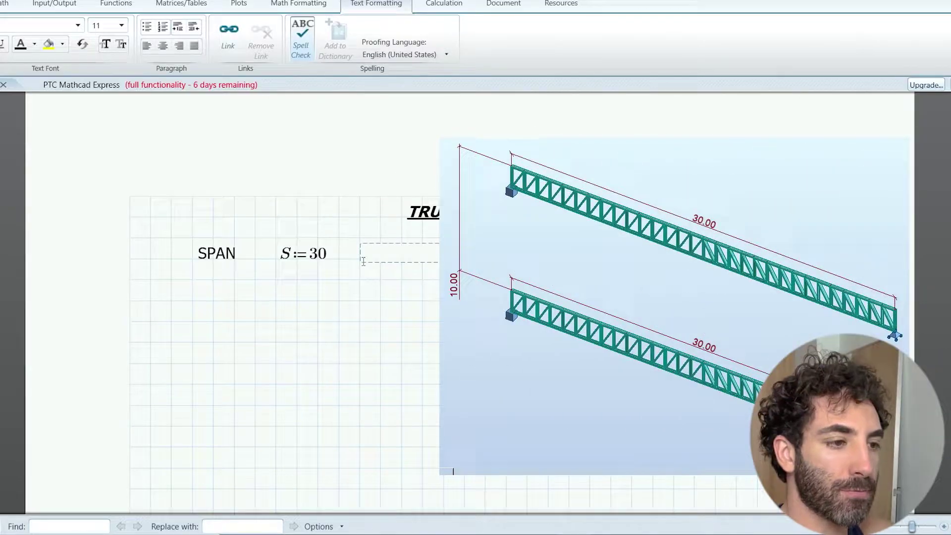
text(m)
double_click(370, 265)
click(192, 274)
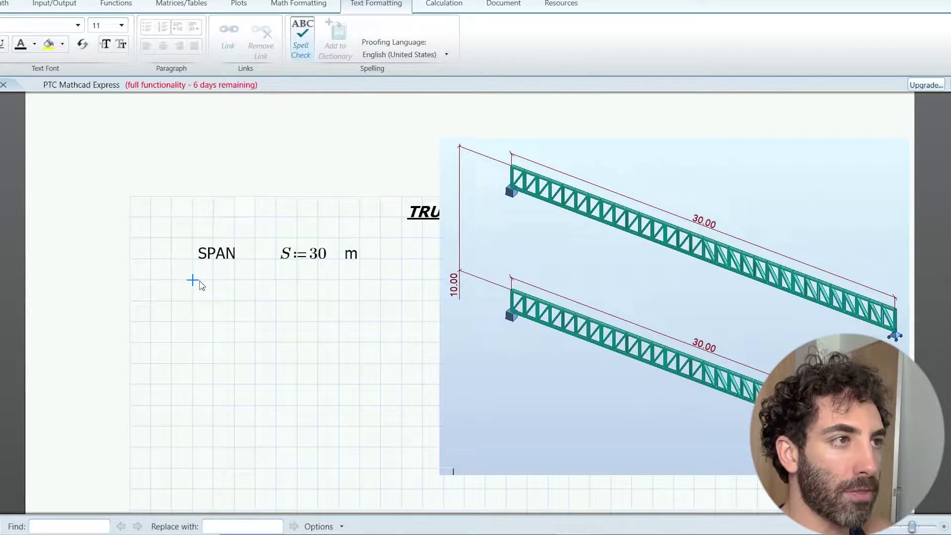
text(SPA)
key(BackSpace)
key(BackSpace)
key(BackSpace)
Add a SPACING text label under SPAN and define S with subscript P as 10 beside it
key(ctrl+t)
text(SPACING)
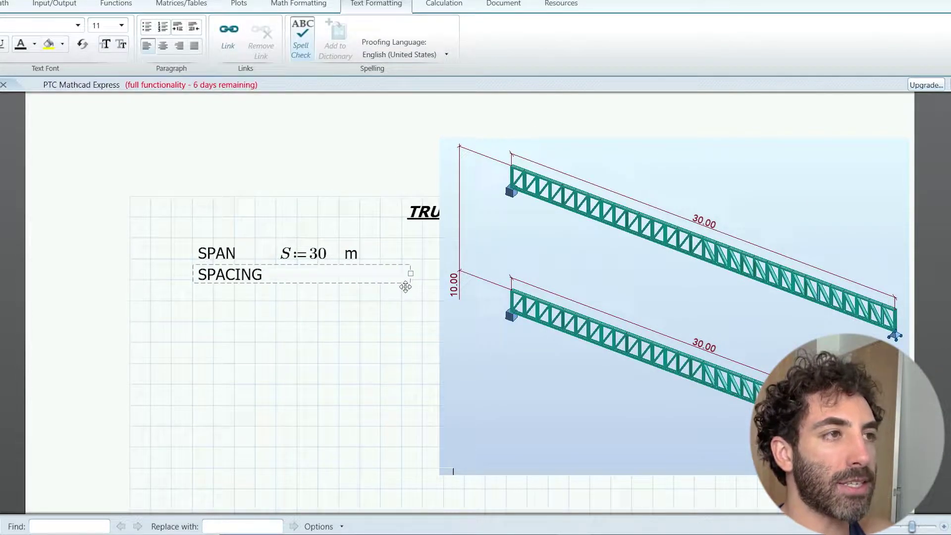
click(276, 280)
text(S)
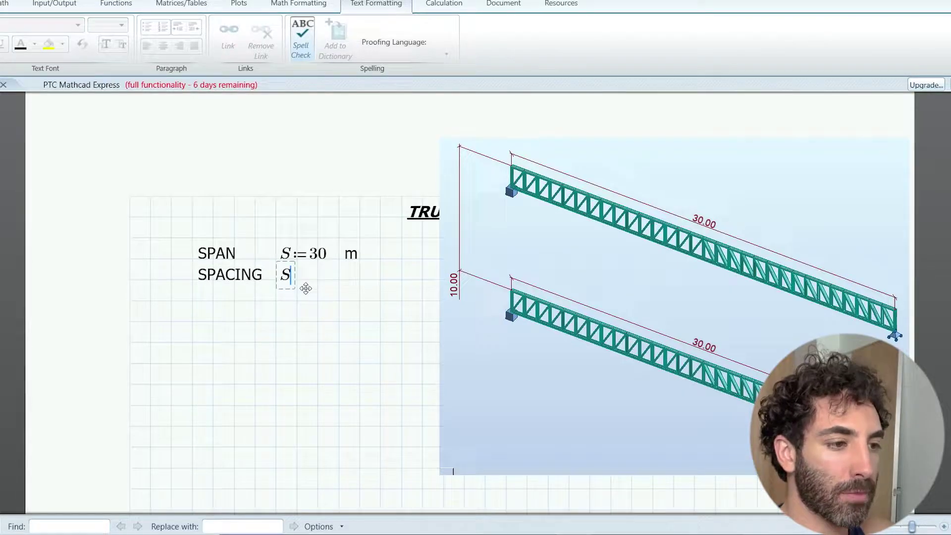
text(.P:10)
Copy the m unit label next to the spacing value and align it under the span's unit
click(351, 253)
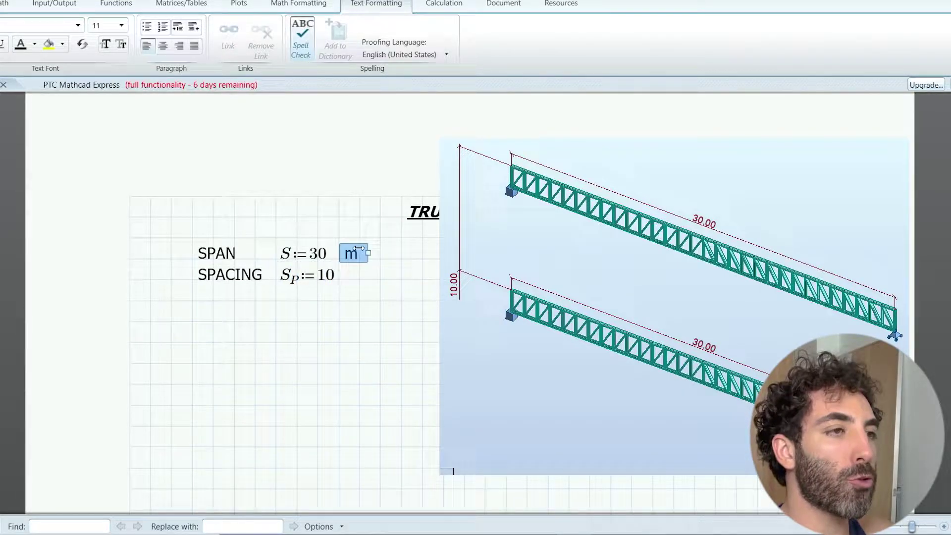
key(ctrl+c)
click(364, 275)
key(ctrl+v)
drag(362, 276, 354, 277)
click(359, 299)
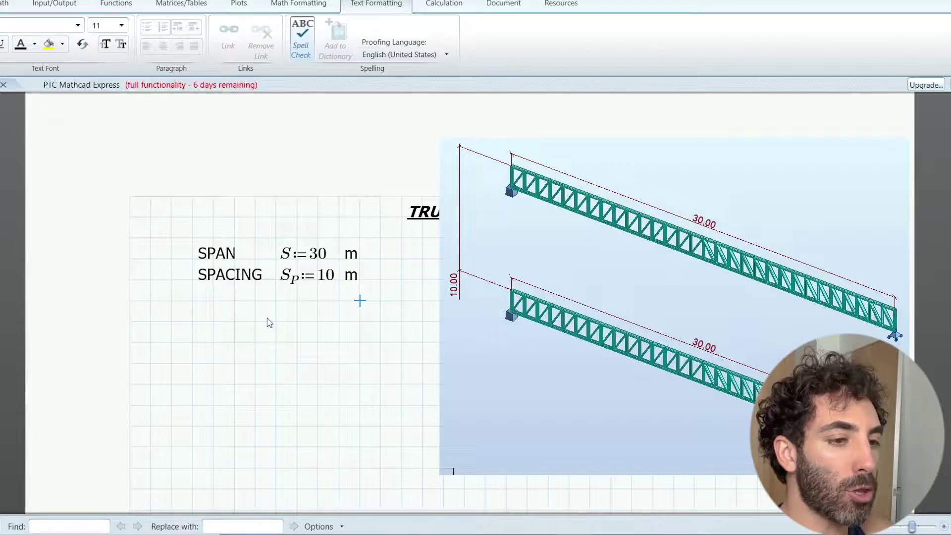
Add the text heading "LOADING:" below the spacing row and narrow its text box to fit
click(192, 322)
key(ctrl+t)
text(LOADING:)
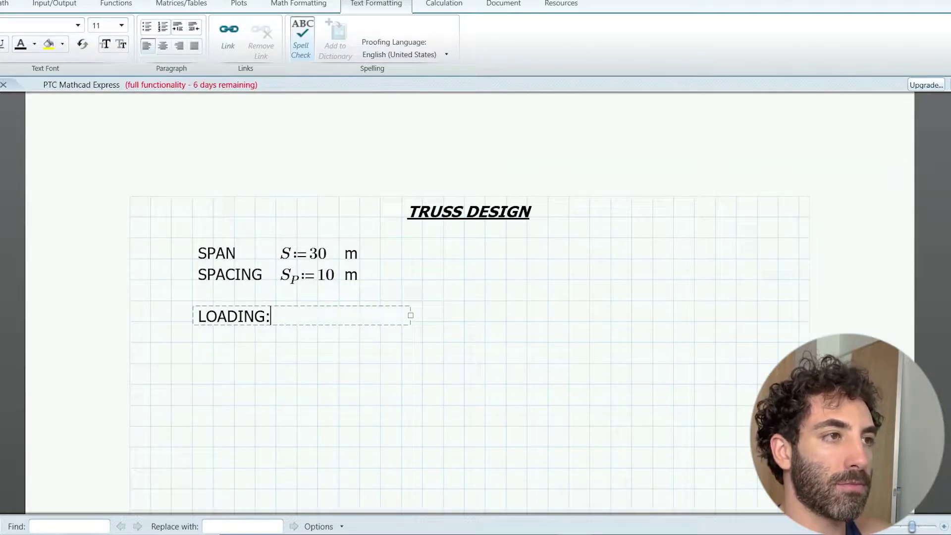
drag(410, 315, 282, 315)
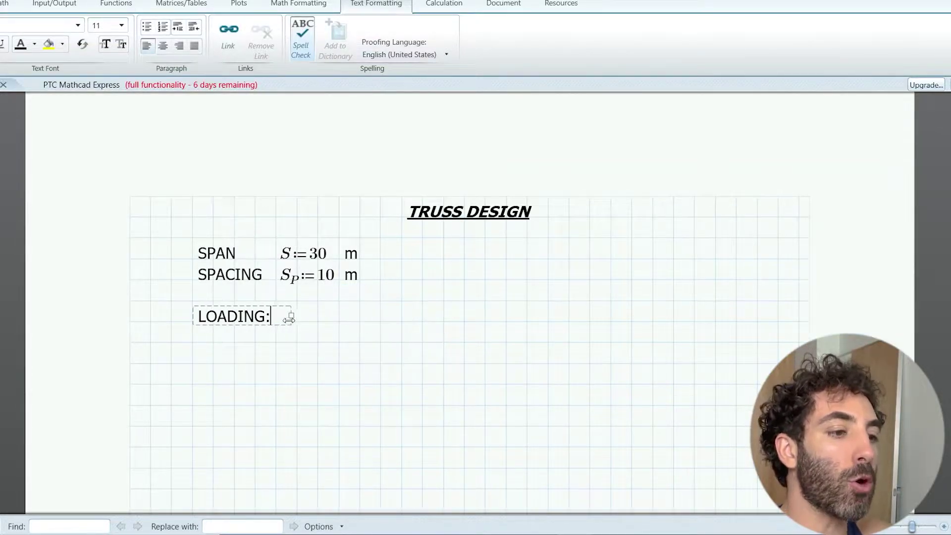
Define the load G as 0.7 under the LOADING heading and move it down to leave a blank row
click(213, 343)
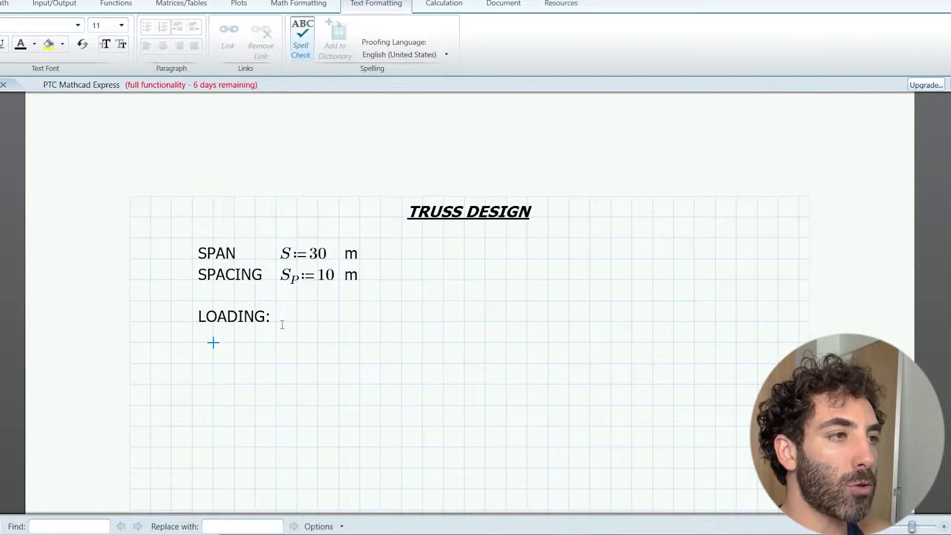
text(G:0.7)
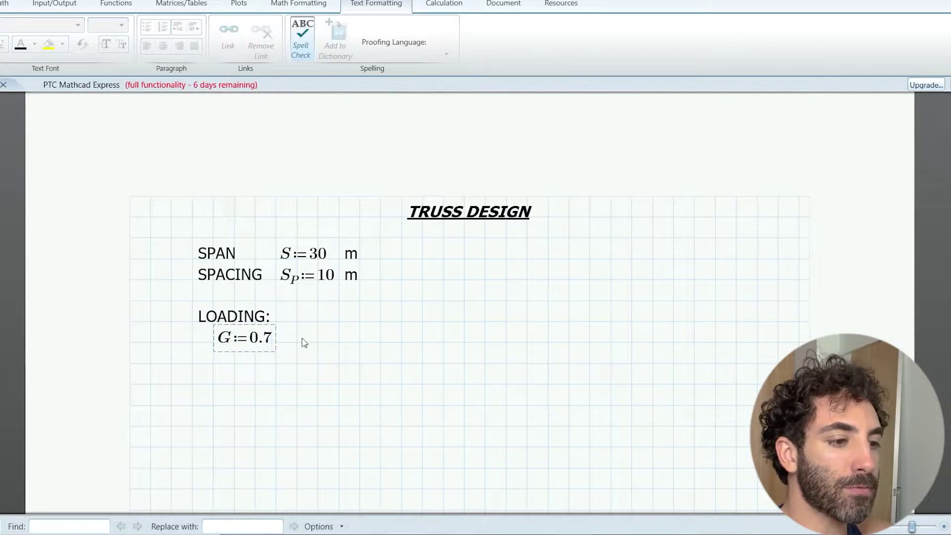
drag(250, 351, 248, 373)
Add the text unit kPa beside the G definition and narrow its text box
click(305, 364)
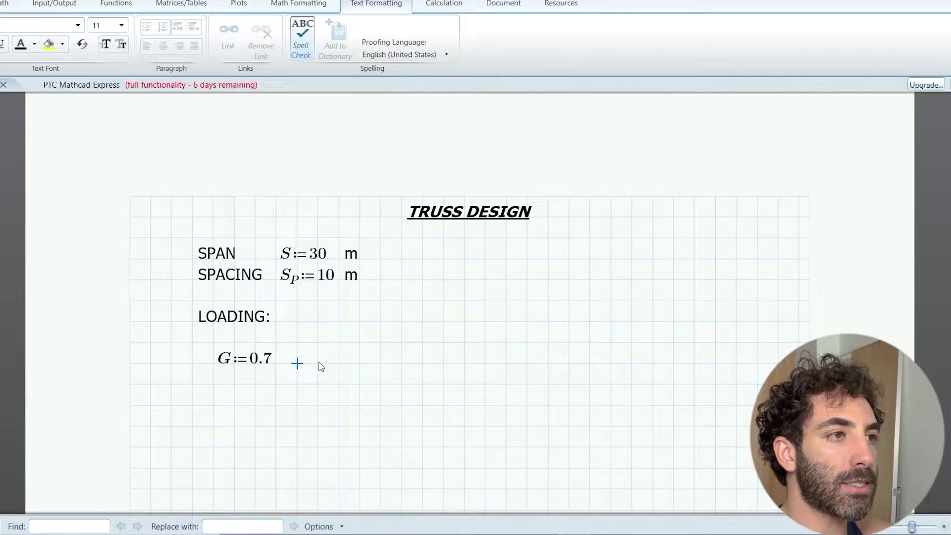
key(quotedbl)
text(k)
key(ctrl+p)
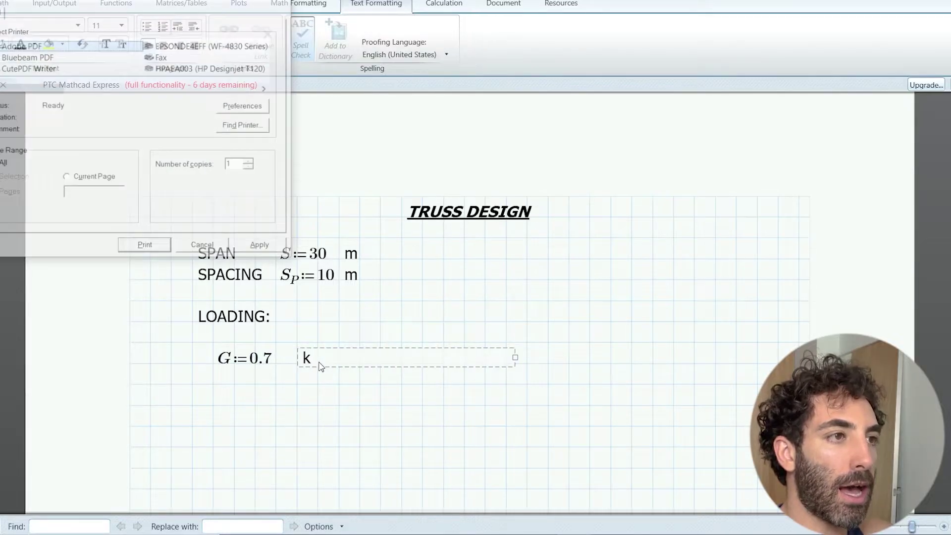
key(Escape)
text(Pa)
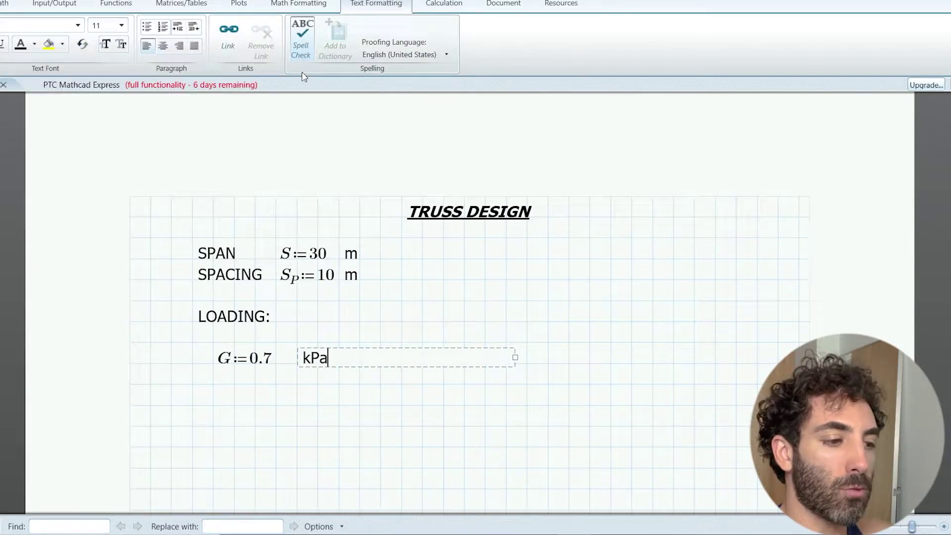
drag(515, 357, 360, 357)
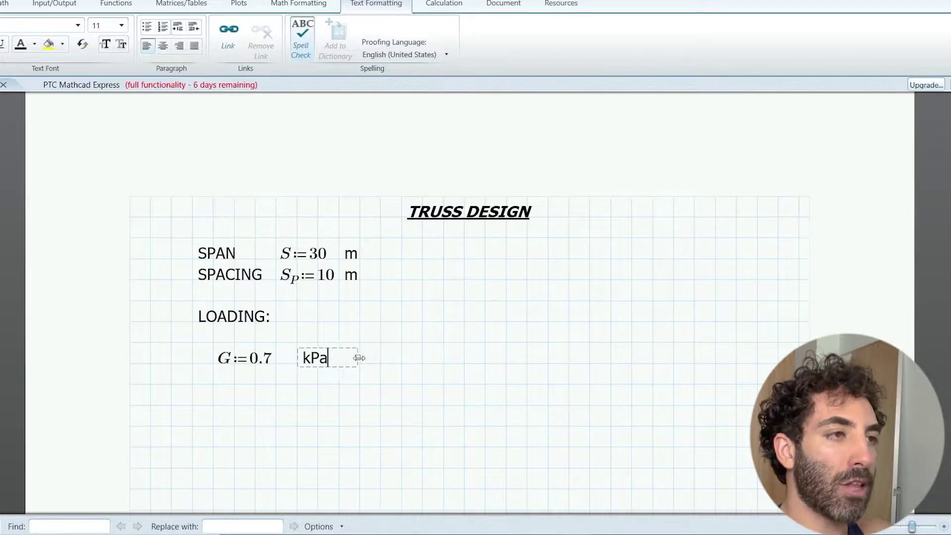
Define G with subscript sw as 2.0 directly below the G definition
click(227, 399)
text(G)
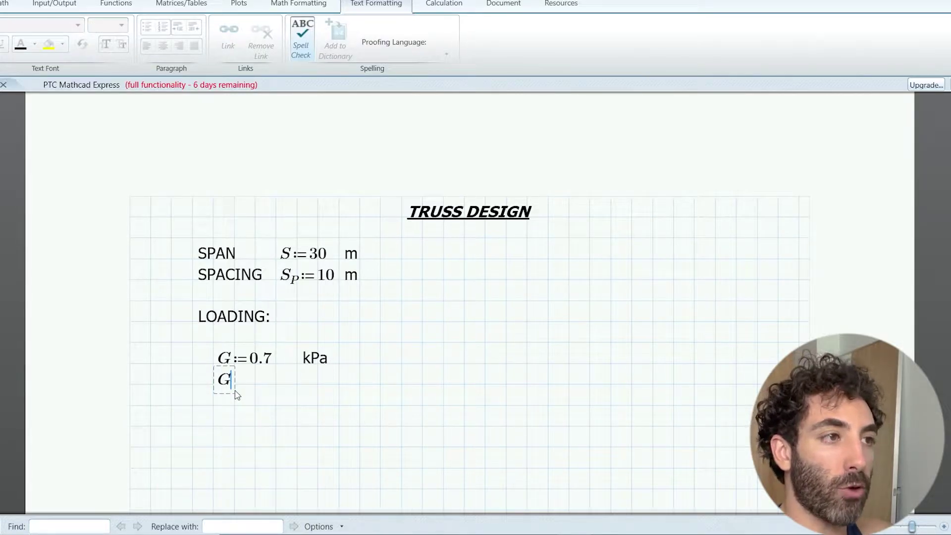
text(.sw:)
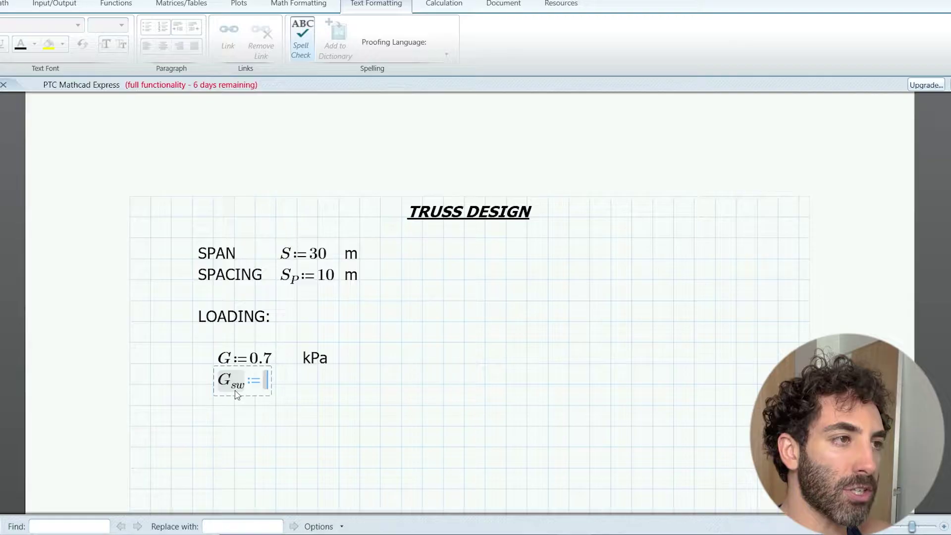
text(2.0)
Copy the kPa label beside the G_sw value, change it to kN/m and widen it to fit one line
click(297, 355)
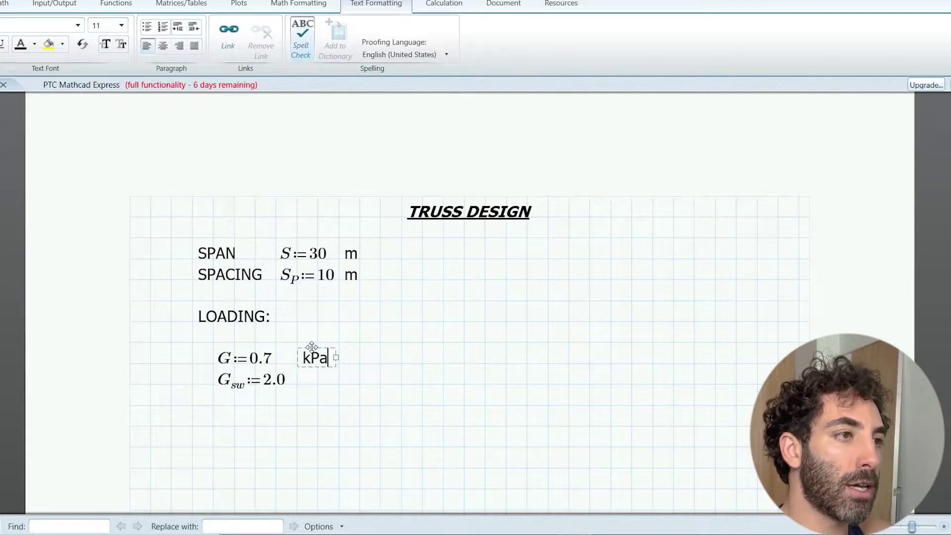
click(312, 347)
key(ctrl+c)
click(314, 382)
key(ctrl+v)
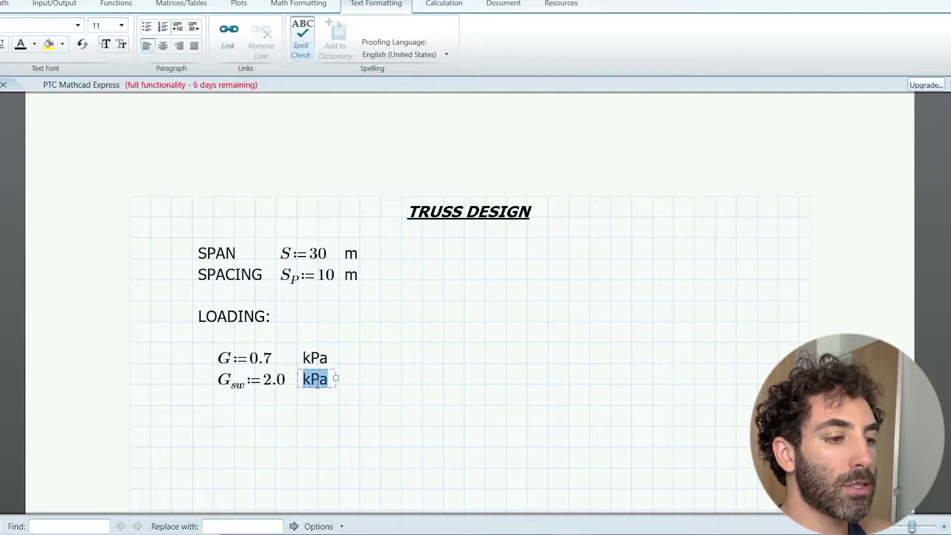
text(kN/m)
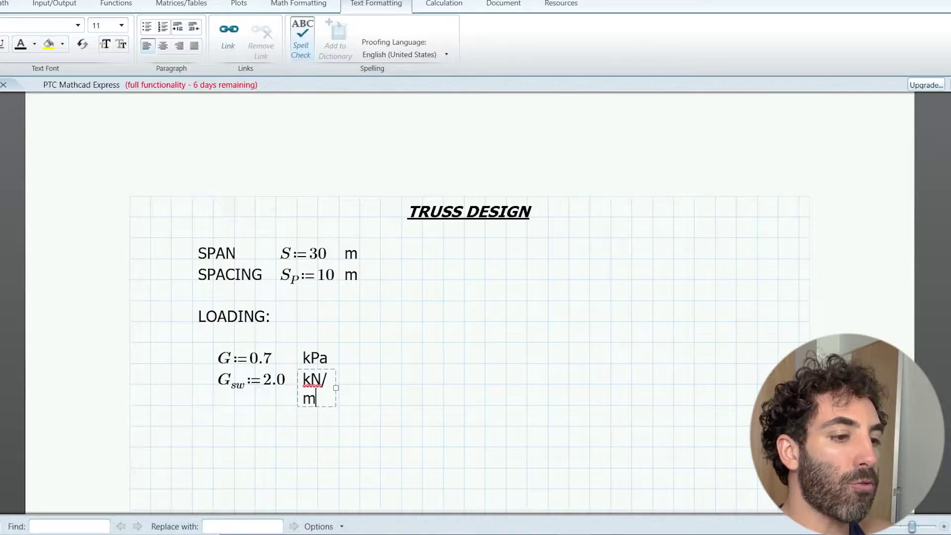
drag(336, 388, 382, 385)
click(381, 385)
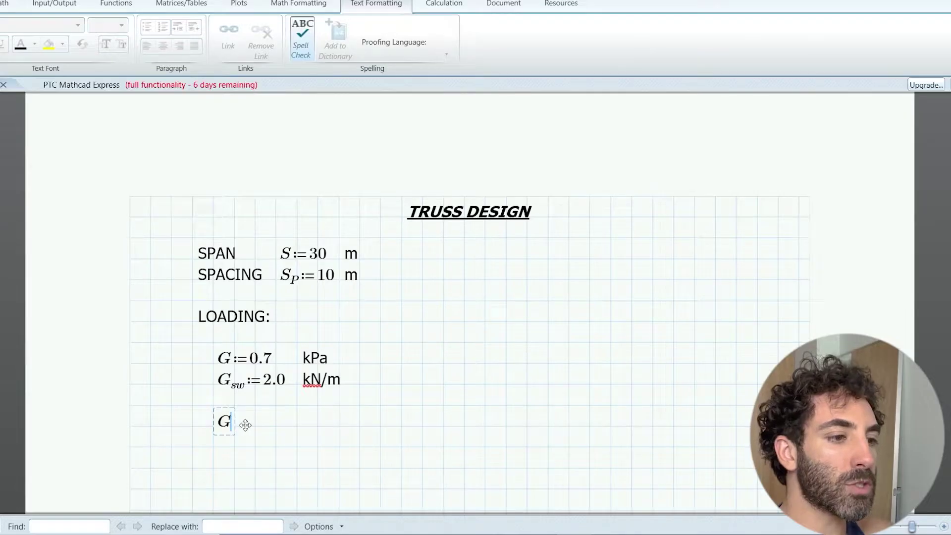
Define G with subscript t as G·S_p + G_sw below the load values and evaluate it
text(.t)
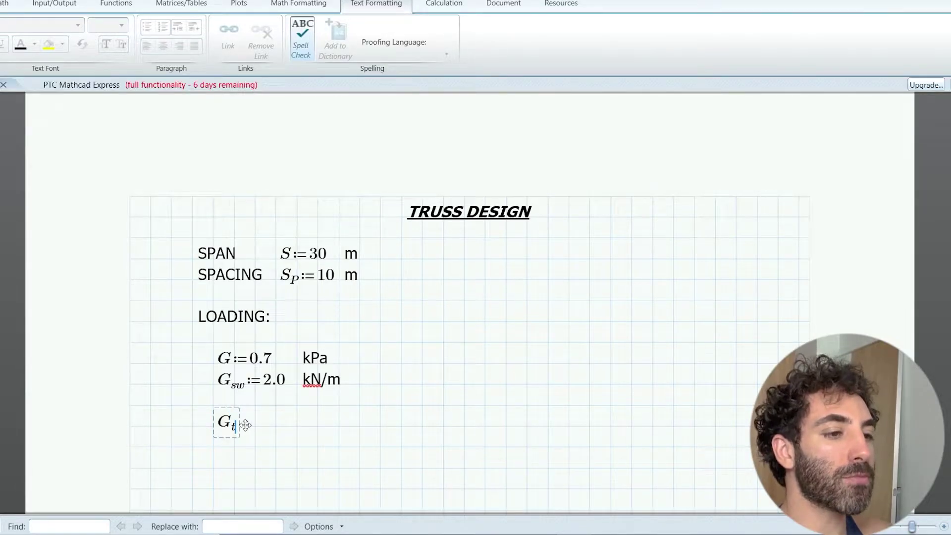
text(:)
text(:G*)
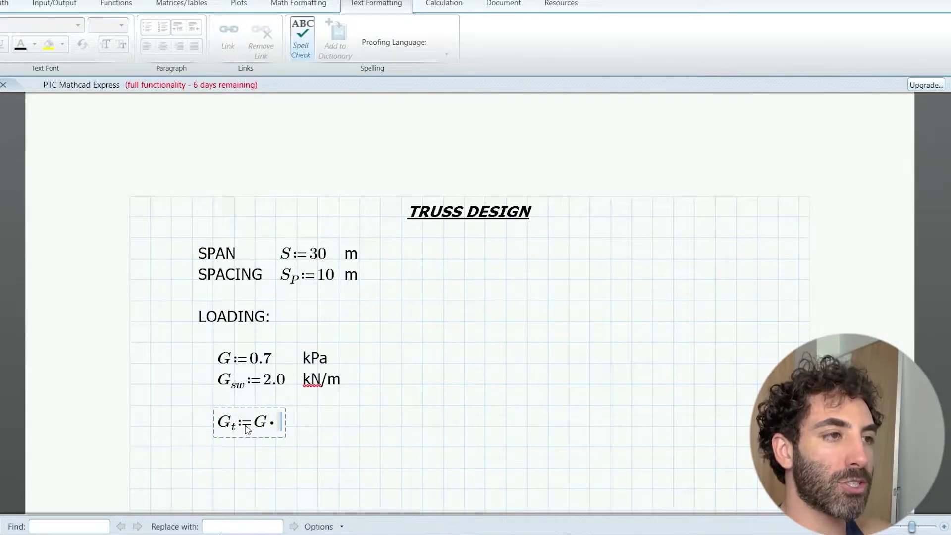
text(S.p+)
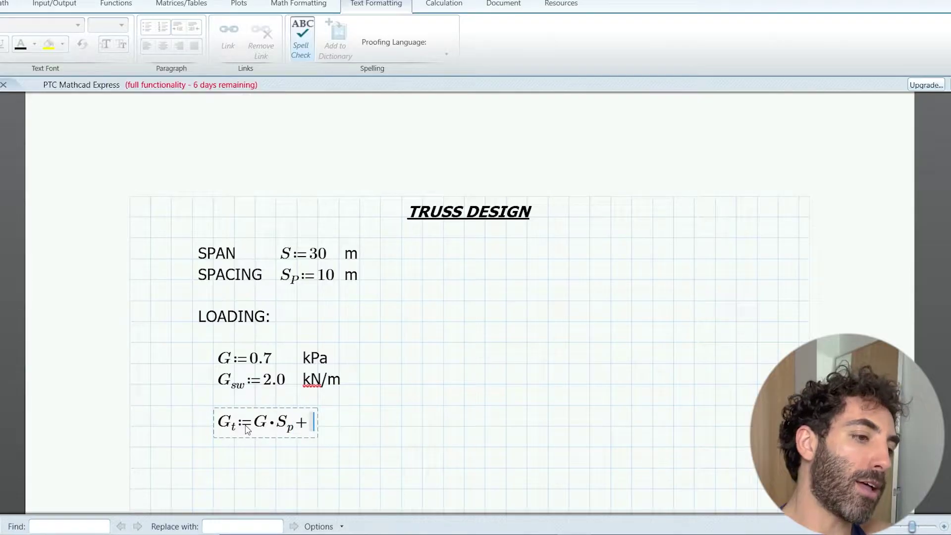
text(G.sw)
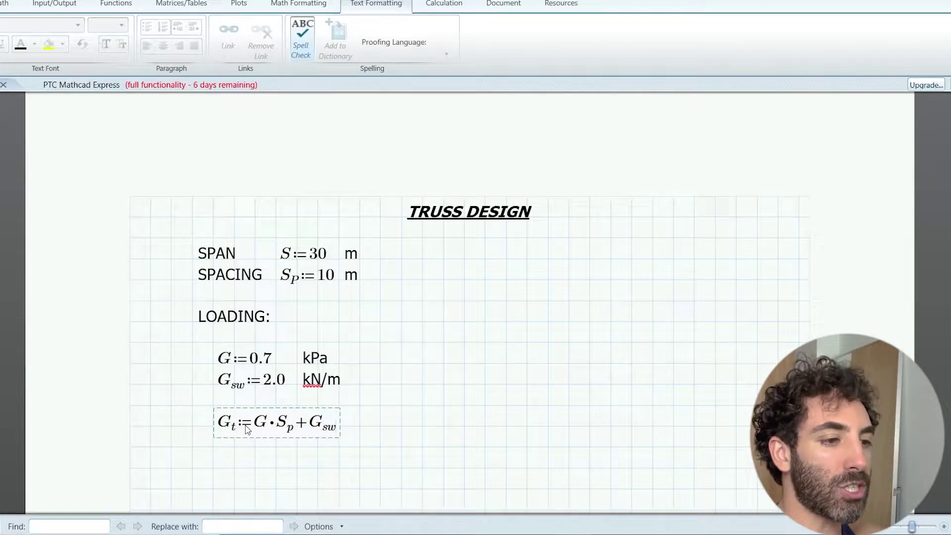
text(=)
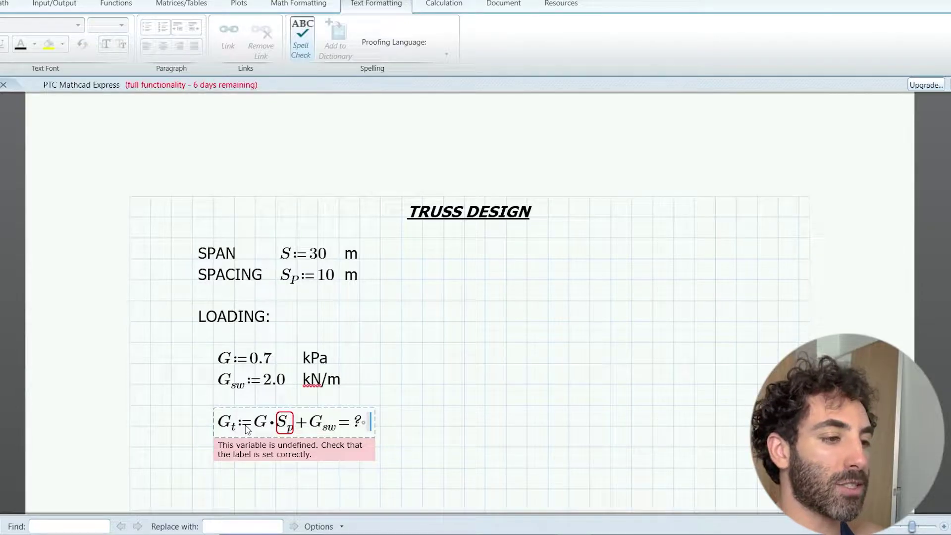
Rename the spacing variable to S with a lowercase subscript p to match the G_t formula
double_click(292, 276)
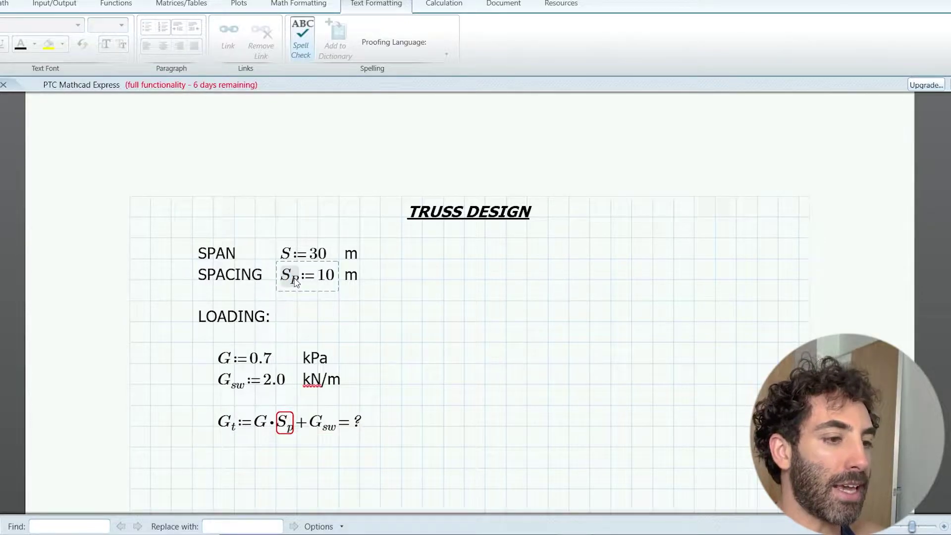
key(BackSpace)
text(S)
text(.p)
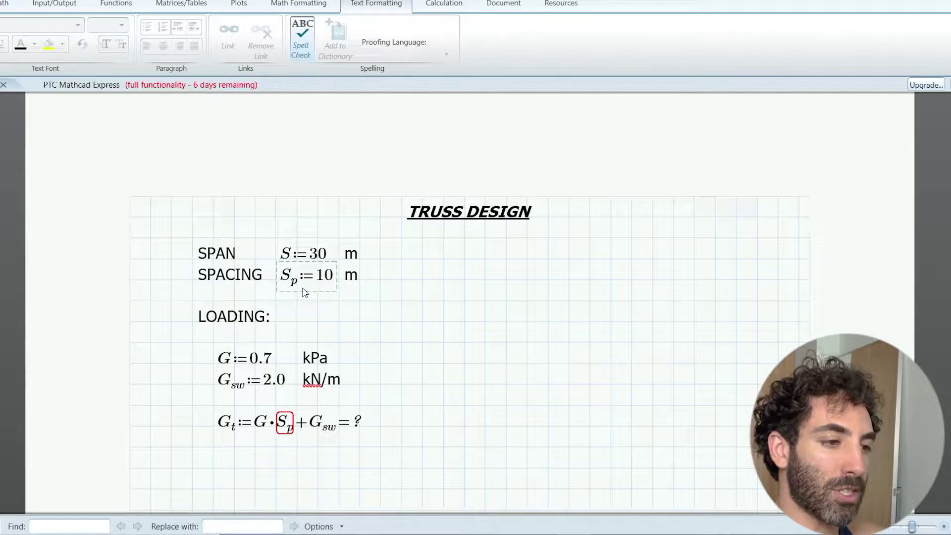
key(Down)
Copy the kN/m unit label next to the G_t result
click(390, 387)
click(332, 377)
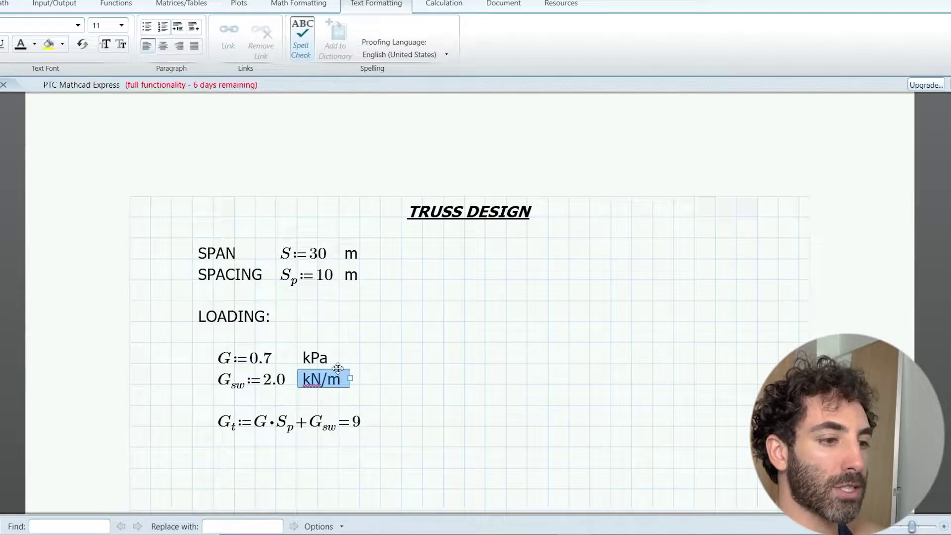
key(ctrl+c)
click(381, 423)
key(ctrl+v)
click(357, 447)
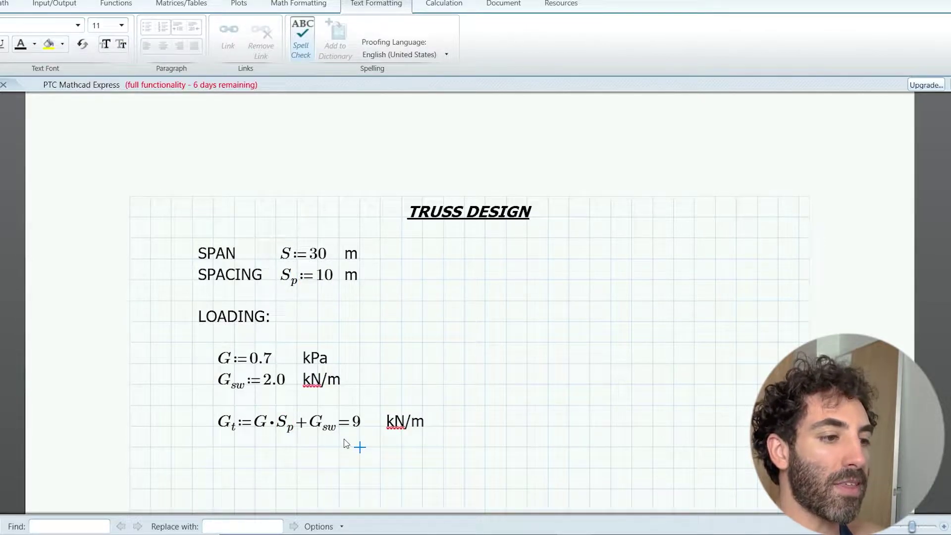
Define the load Q as 0.25 below the G_t formula and copy the kPa unit label beside it
click(216, 469)
text(Q)
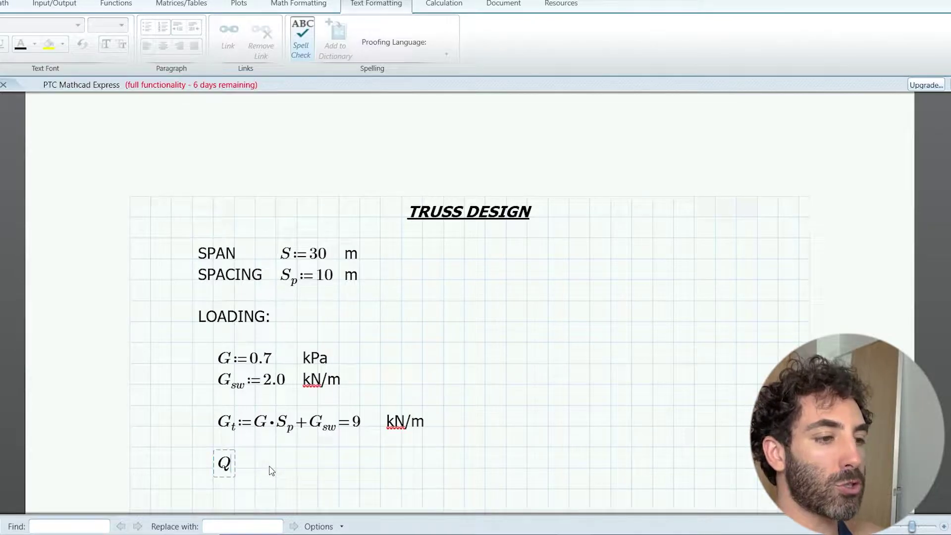
text(:=0.25)
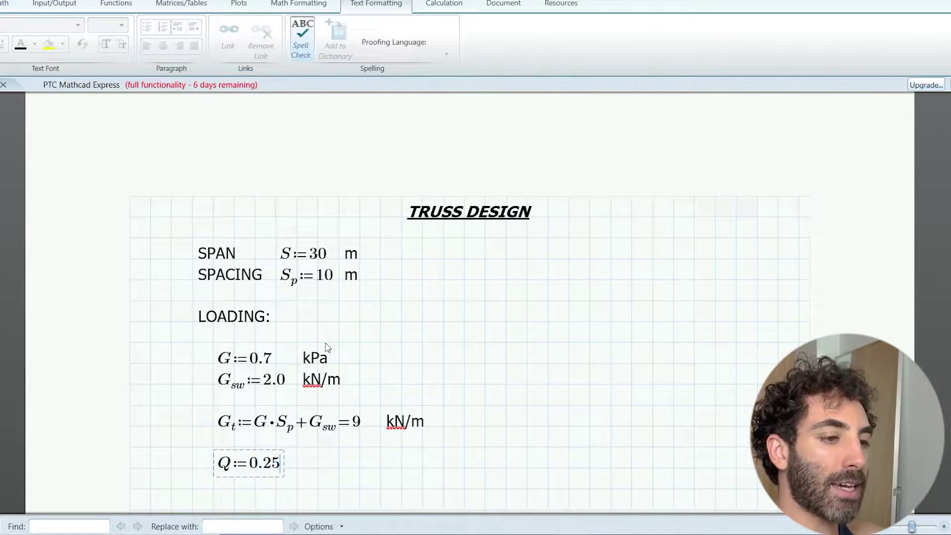
click(314, 346)
key(ctrl+c)
click(299, 466)
key(ctrl+v)
scroll(344, 375, down, 4)
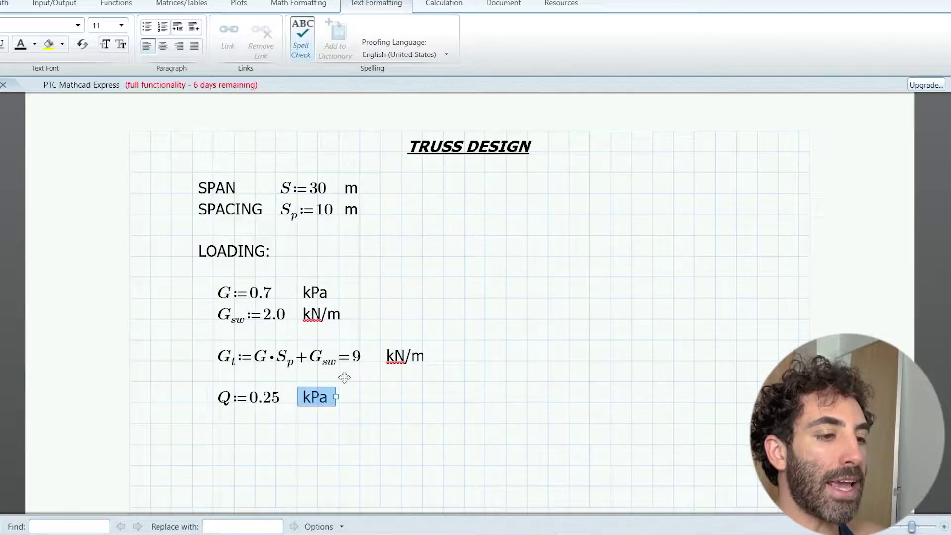
Add the reference note "AS1170.1 - PAGE 13 - TABLE 3.2" on the Q row and widen it to fit one line
click(444, 272)
key(ctrl+t)
text(AS)
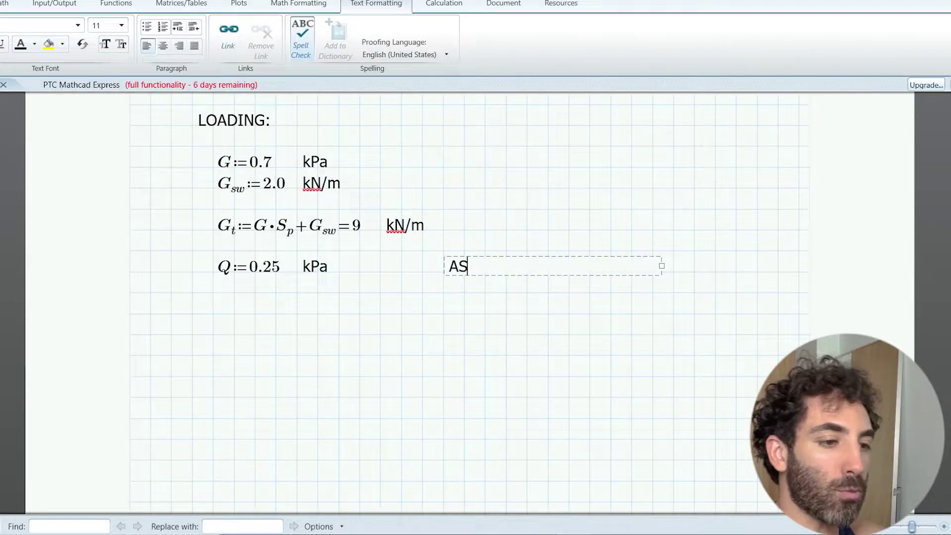
text(1170.1 )
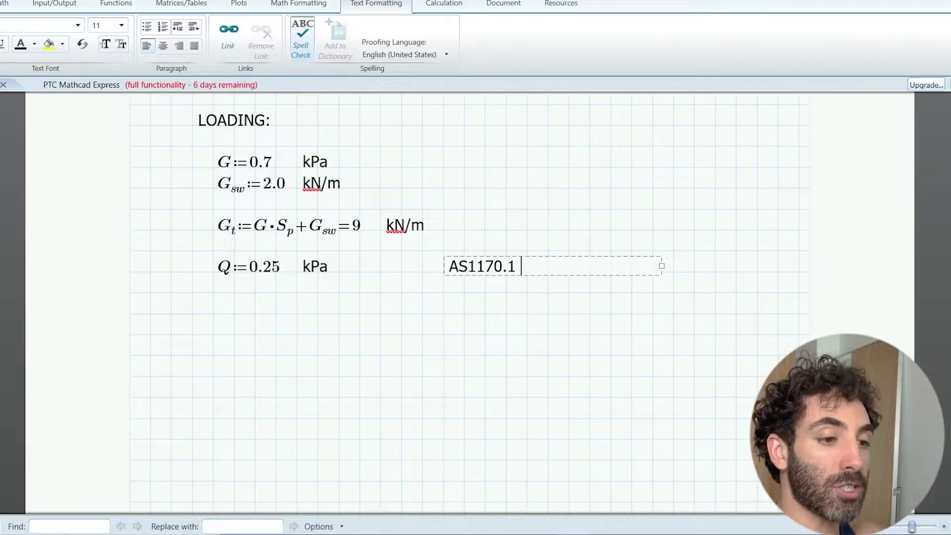
text(- PAGE 13 )
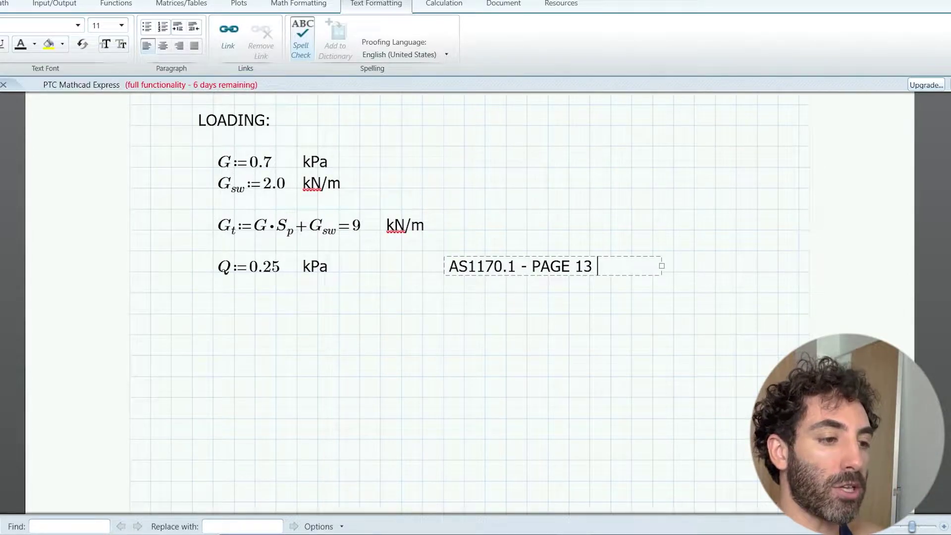
text(- TABLE 3.2)
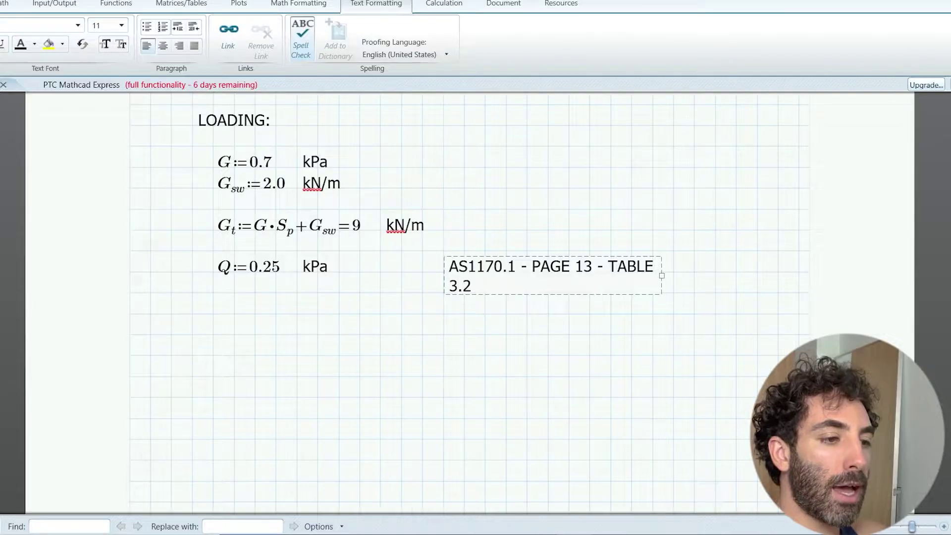
drag(662, 275, 694, 267)
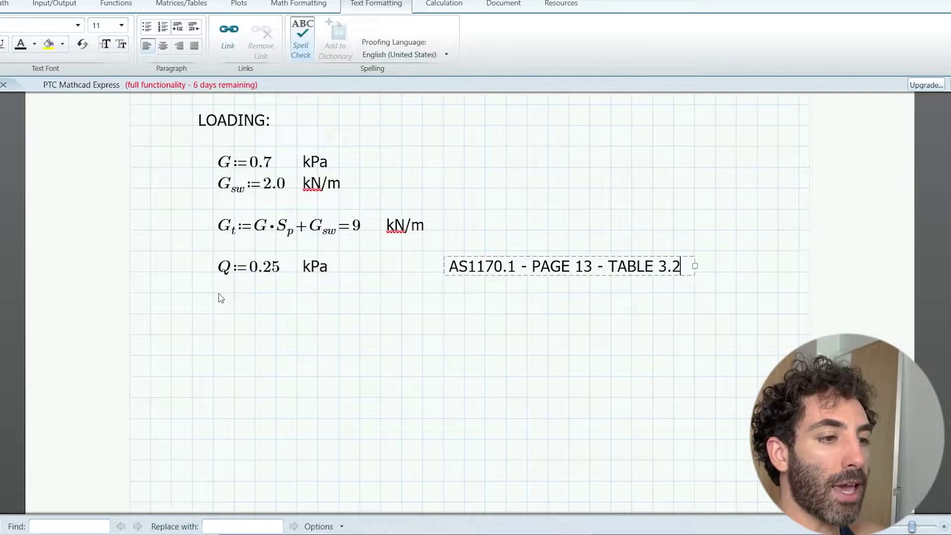
Define Q with subscript T as Q·S_p below the Q load and evaluate it
click(213, 314)
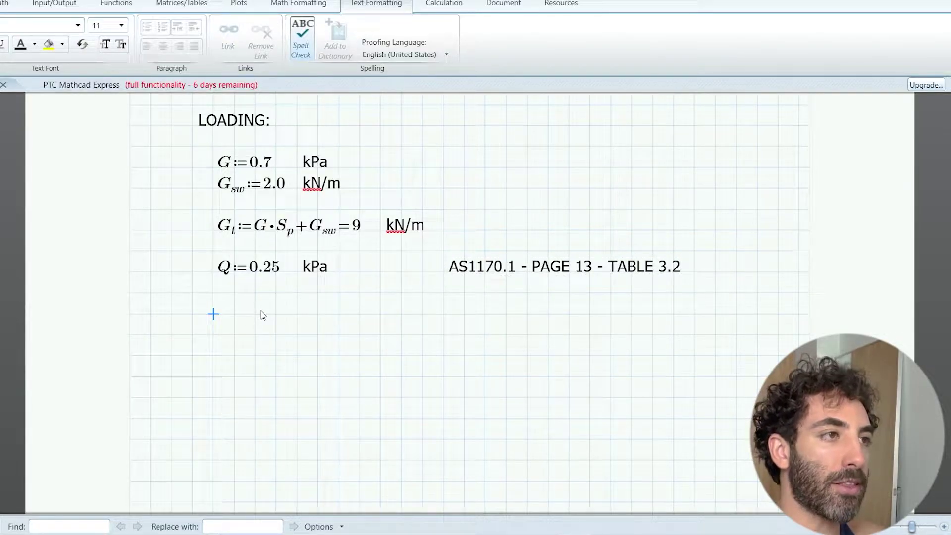
text(Q)
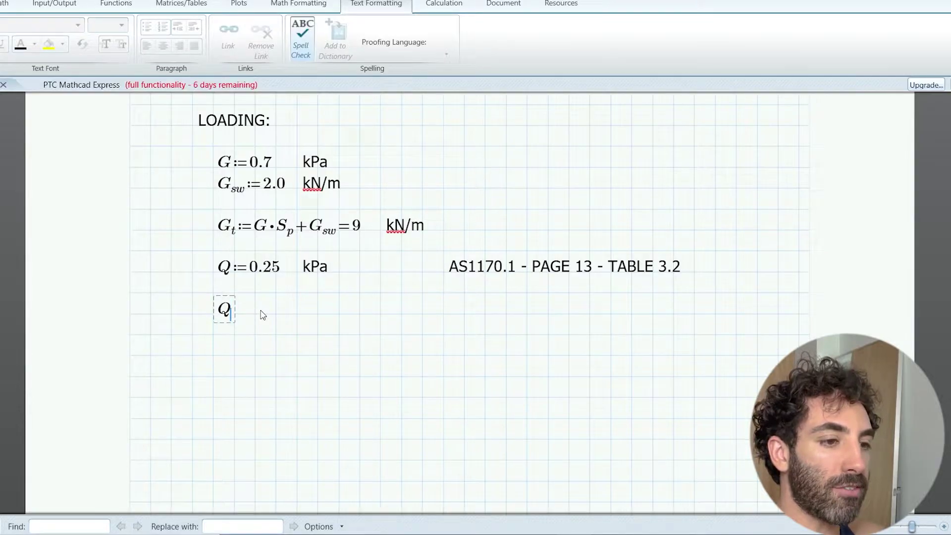
key(ctrl+minus)
text(T:=)
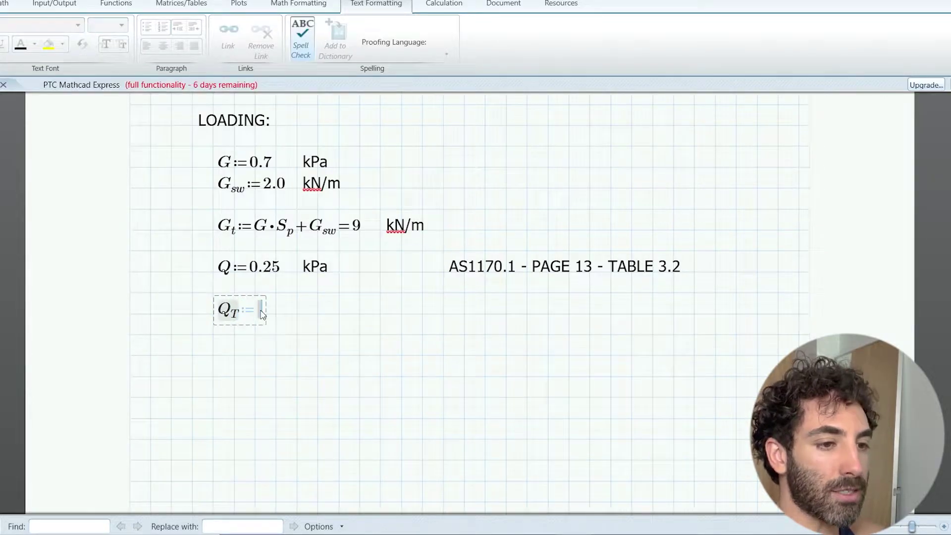
text(Q)
text(*S)
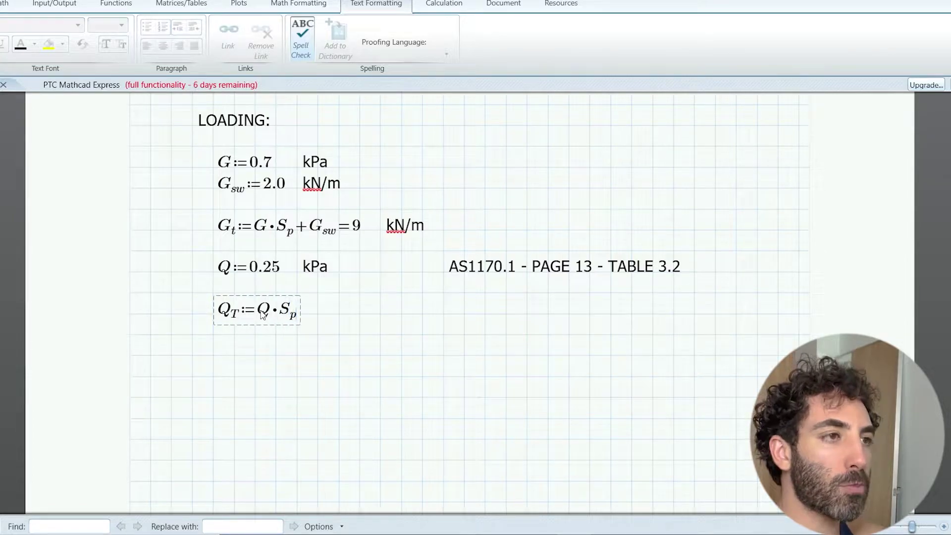
text(.p=)
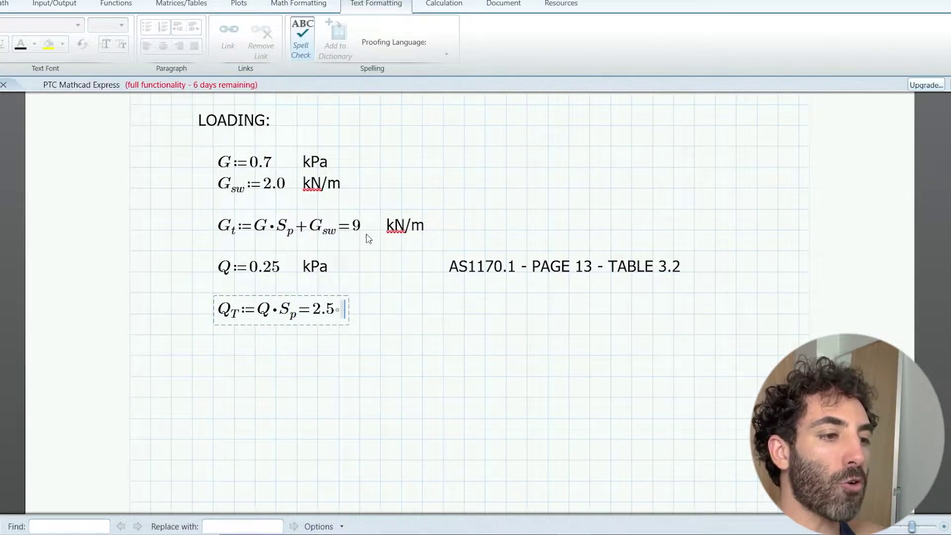
click(391, 225)
drag(387, 226, 426, 225)
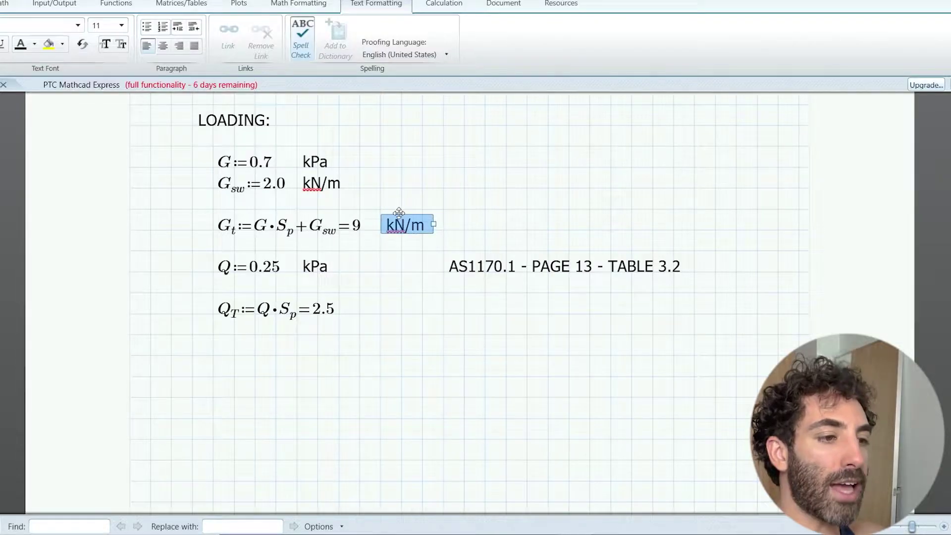
click(359, 310)
key(ctrl+v)
click(359, 355)
click(383, 308)
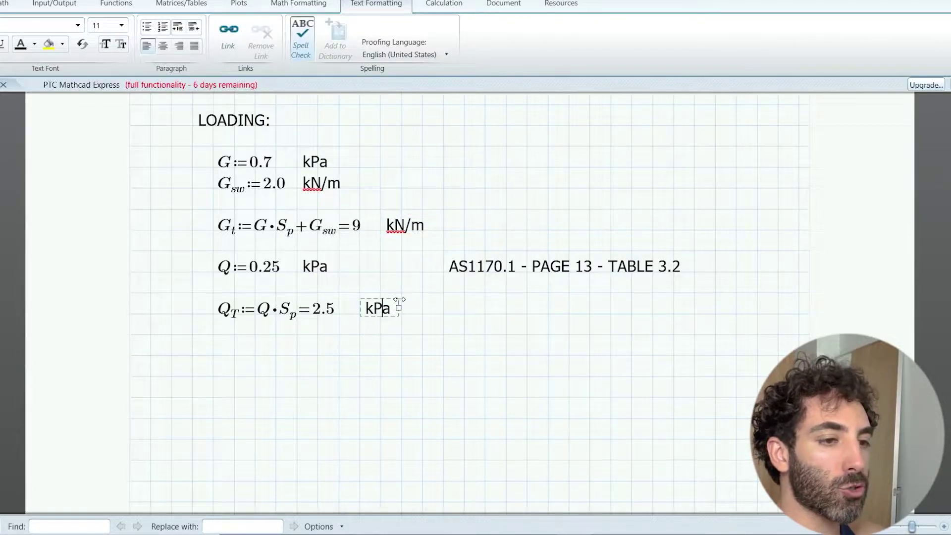
click(391, 299)
key(Delete)
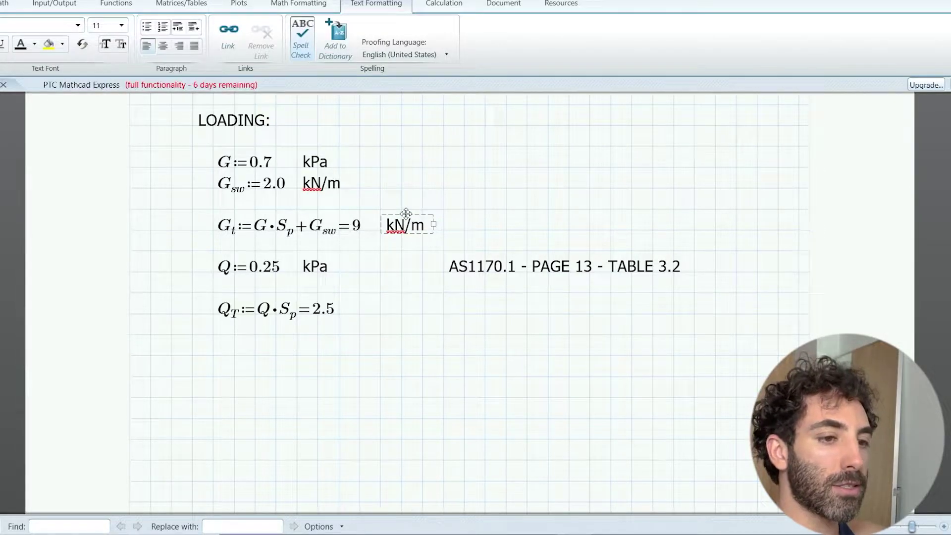
Copy the kN/m unit label from the G_t row to beside the Q_T result
click(406, 214)
key(ctrl+c)
click(364, 311)
key(ctrl+v)
click(360, 335)
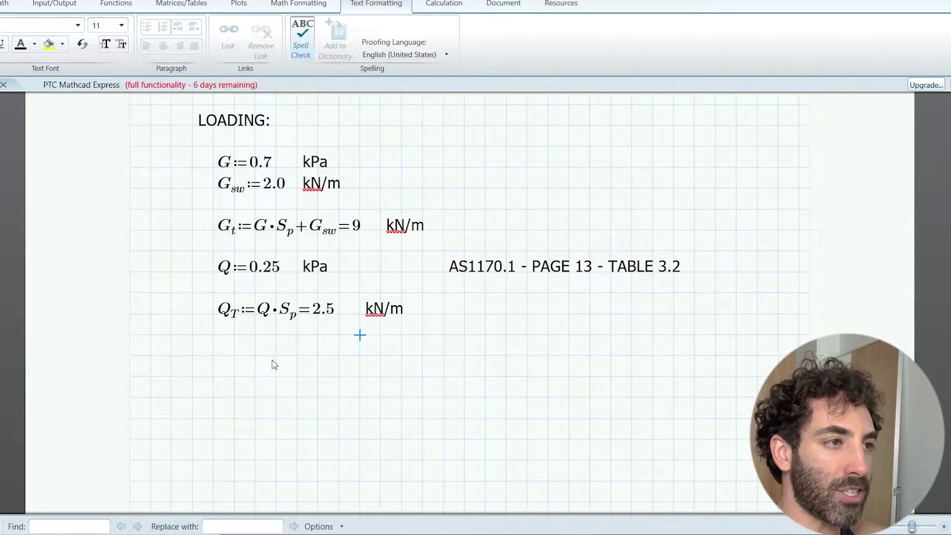
Add the text heading "LOAD COMBINATION:" below the Q_T formula
click(215, 357)
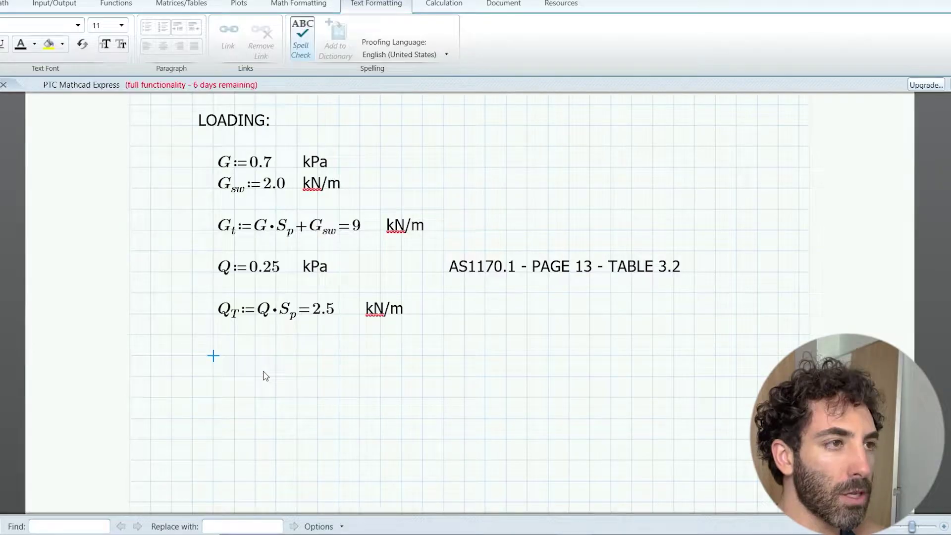
key(ctrl+t)
text(LOAD COMBINATION:)
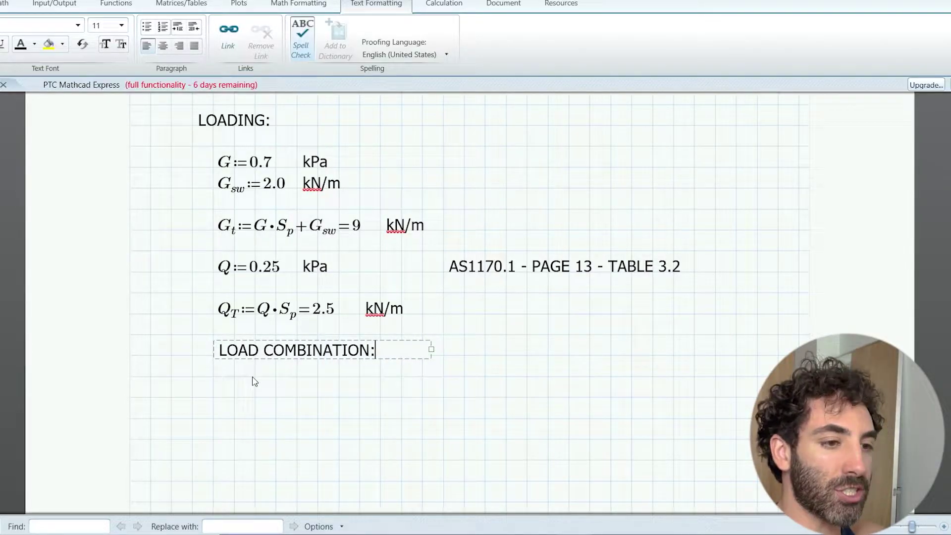
click(214, 398)
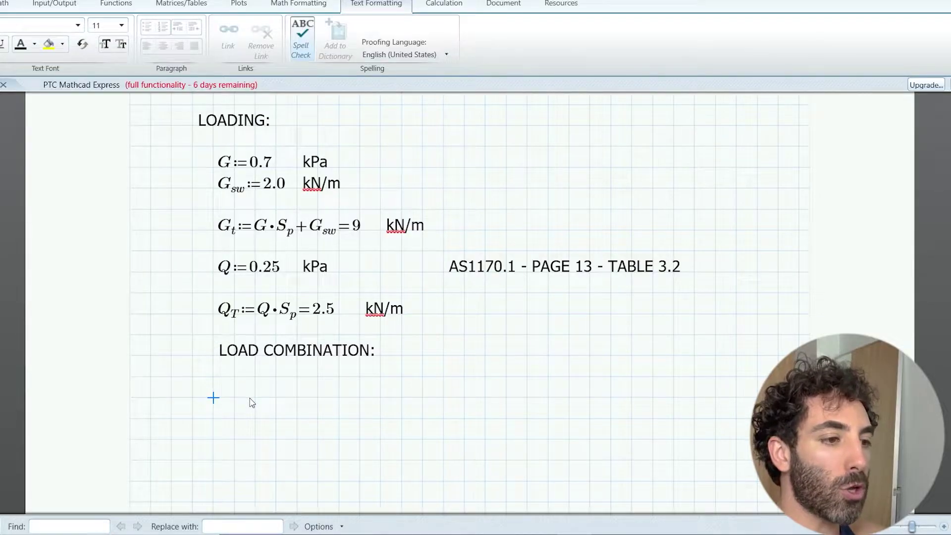
text(ULS)
key(BackSpace)
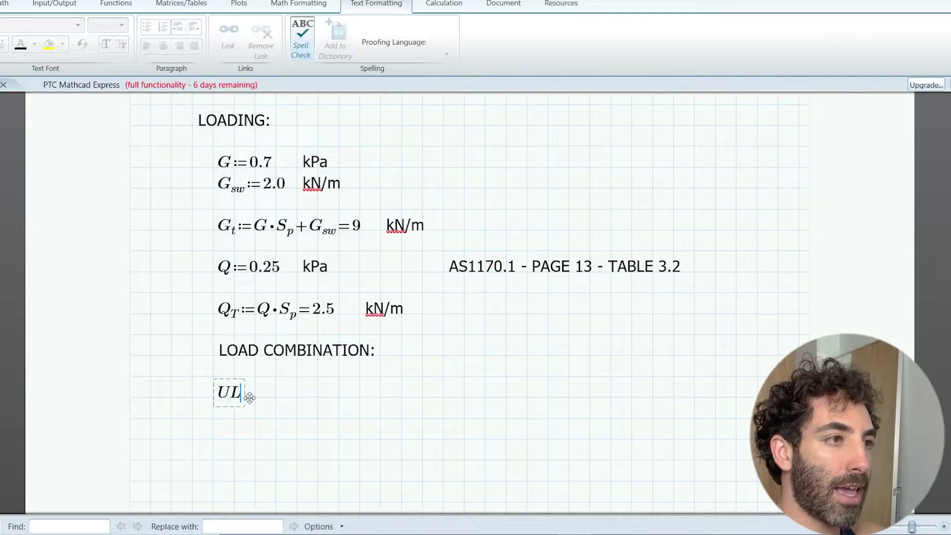
key(BackSpace)
key(BackSpace)
key(BackSpace)
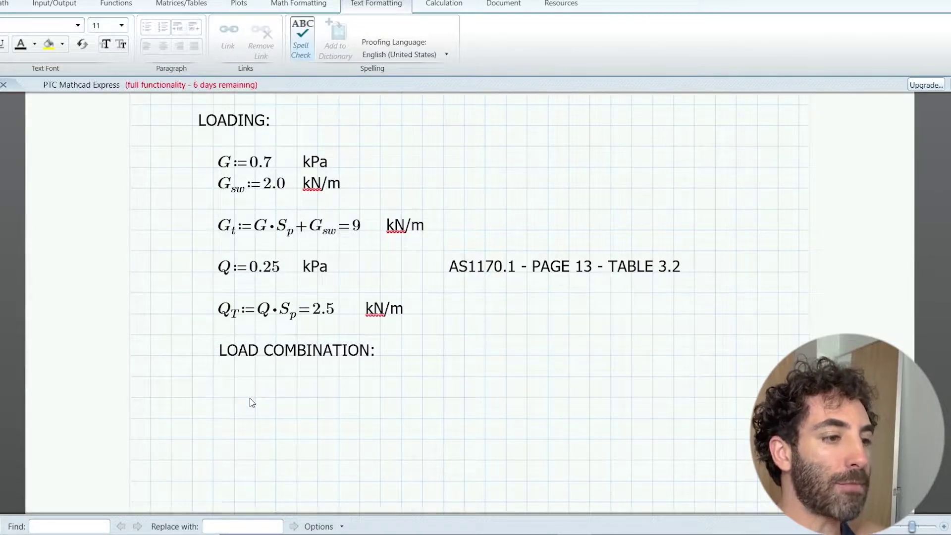
Add the text label "ULS:" below the load combination heading
click(214, 398)
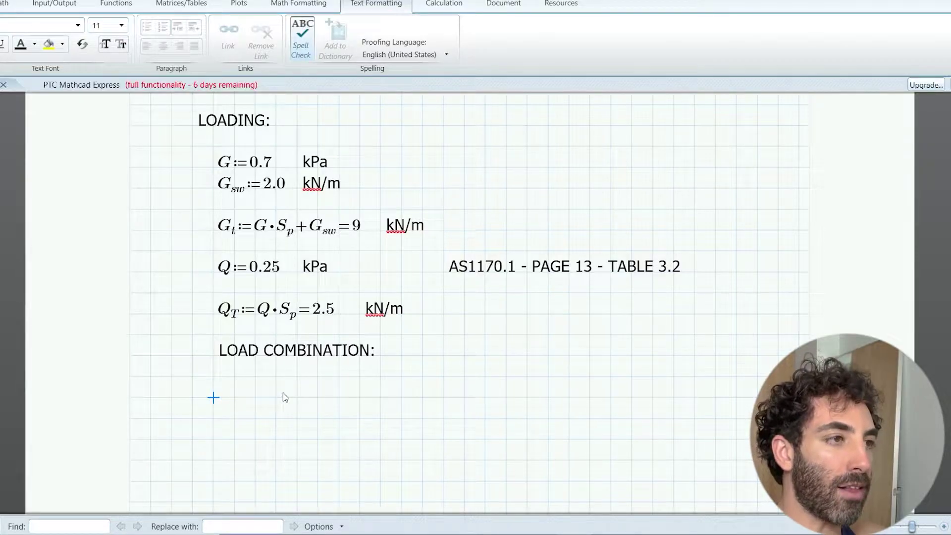
key(ctrl+t)
text(ULS)
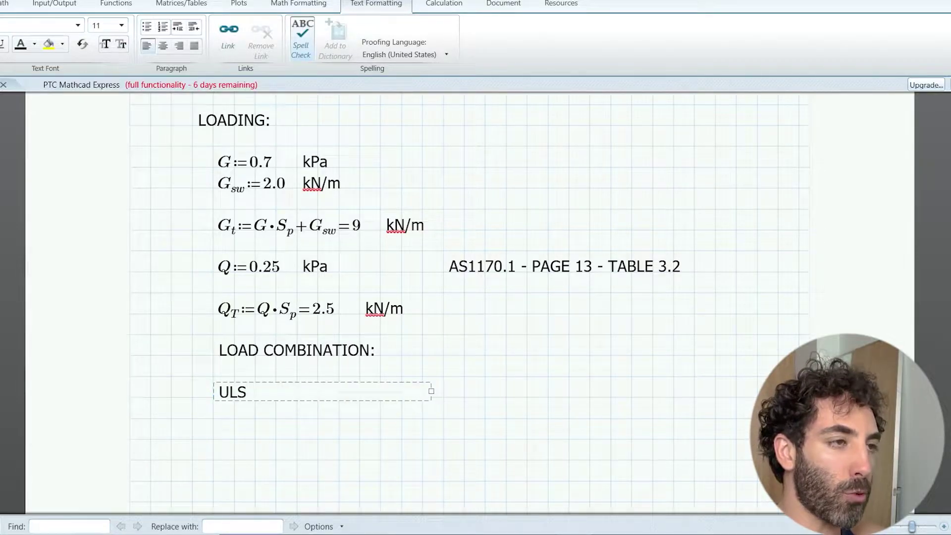
text(:)
Define W with subscript ULS as 1.2·G_T + 1.5·Q_T beside the ULS label and evaluate it
click(276, 398)
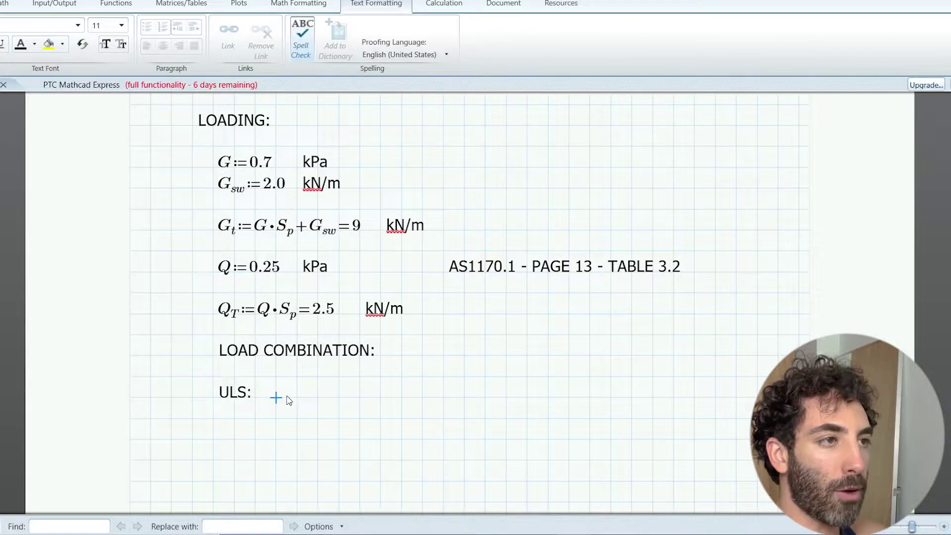
text(W)
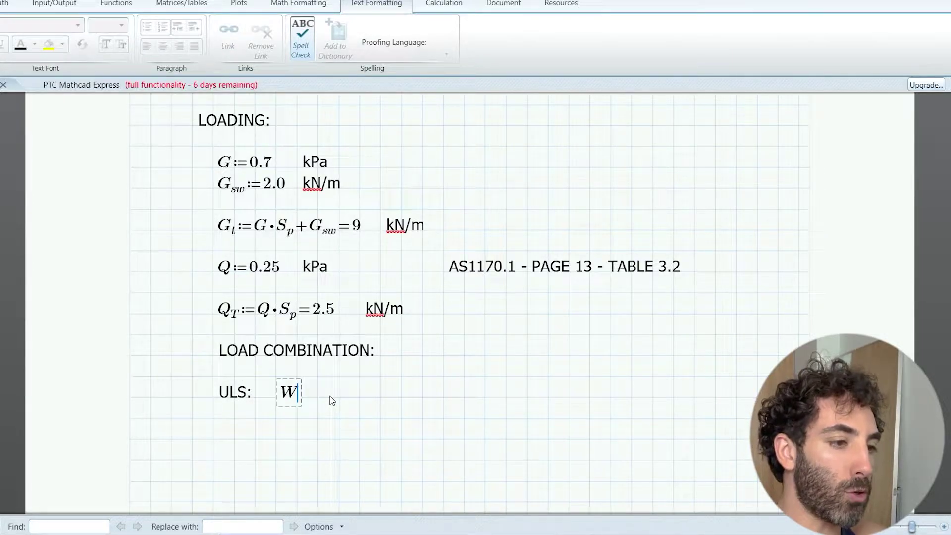
text(.ULS)
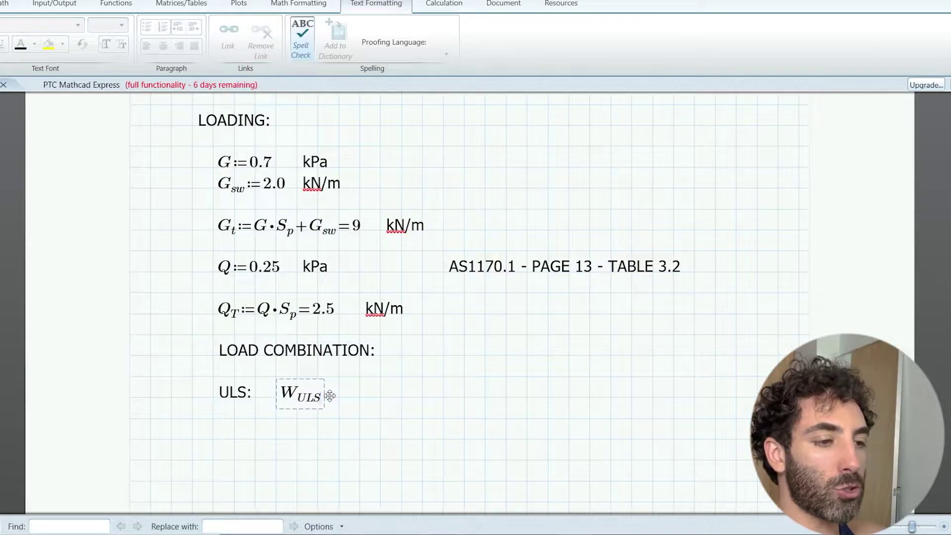
text(:)
text(1.2*)
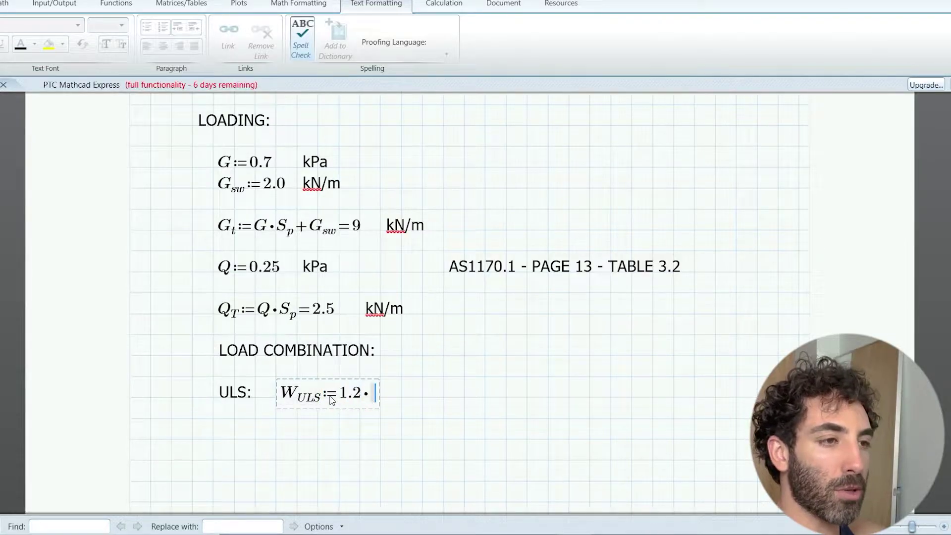
text(G)
text(.T+1.5)
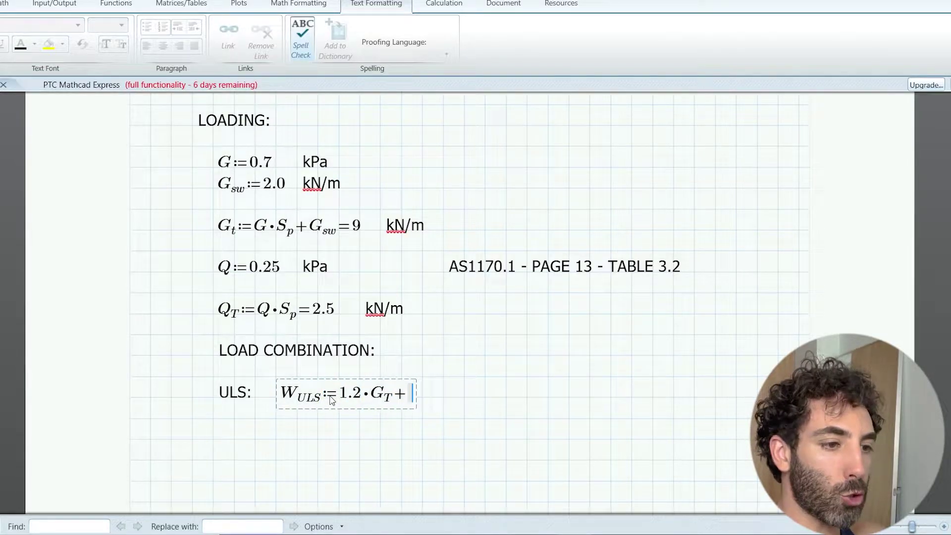
text(*Q)
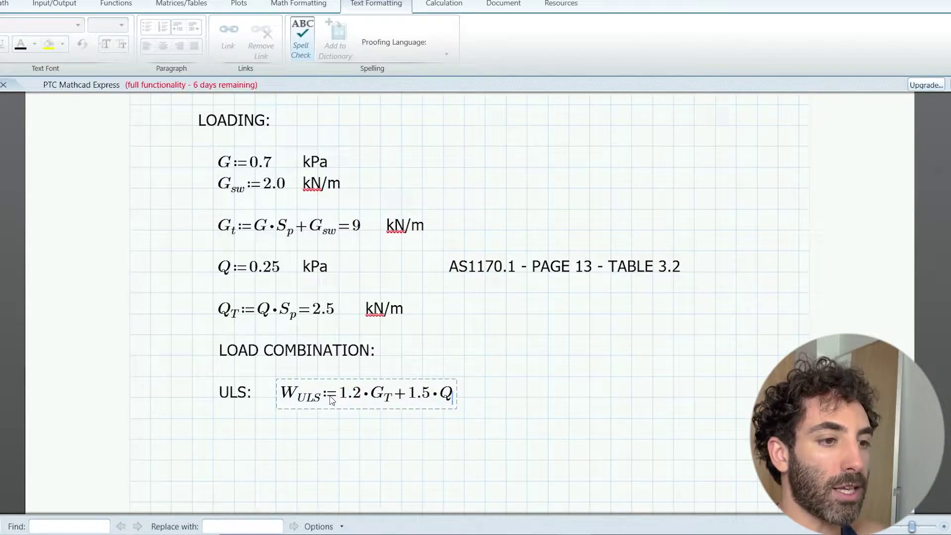
text(.T=)
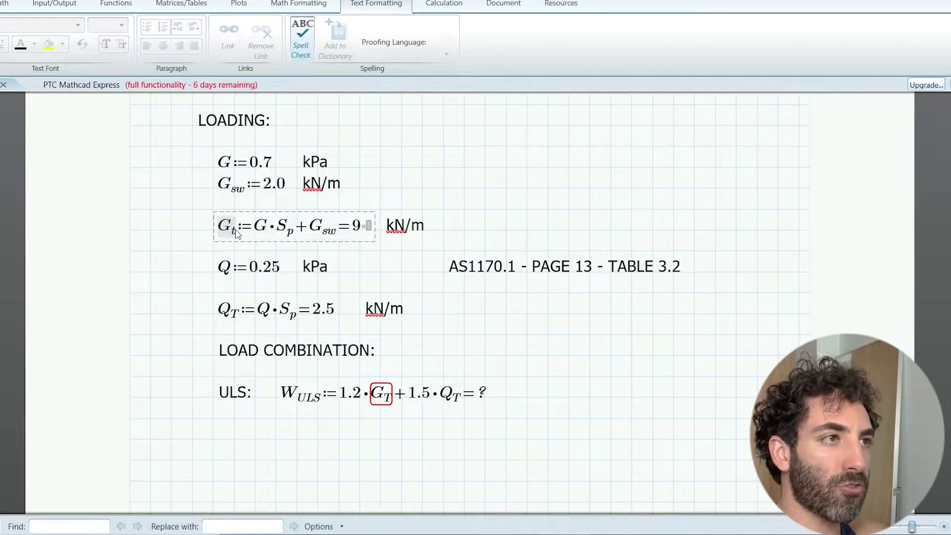
Rename G_t in its definition to G with an uppercase subscript T to match the ULS formula
key(BackSpace)
text(G.T)
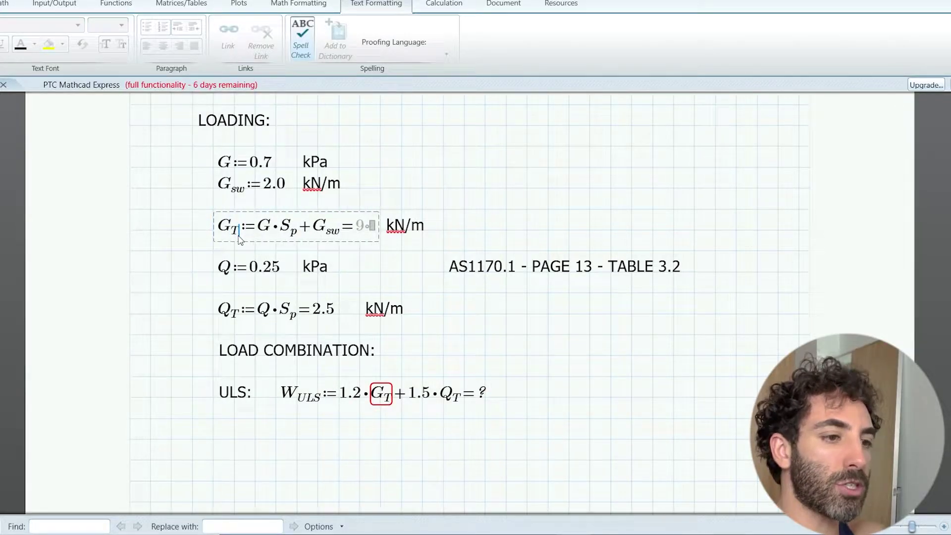
click(506, 439)
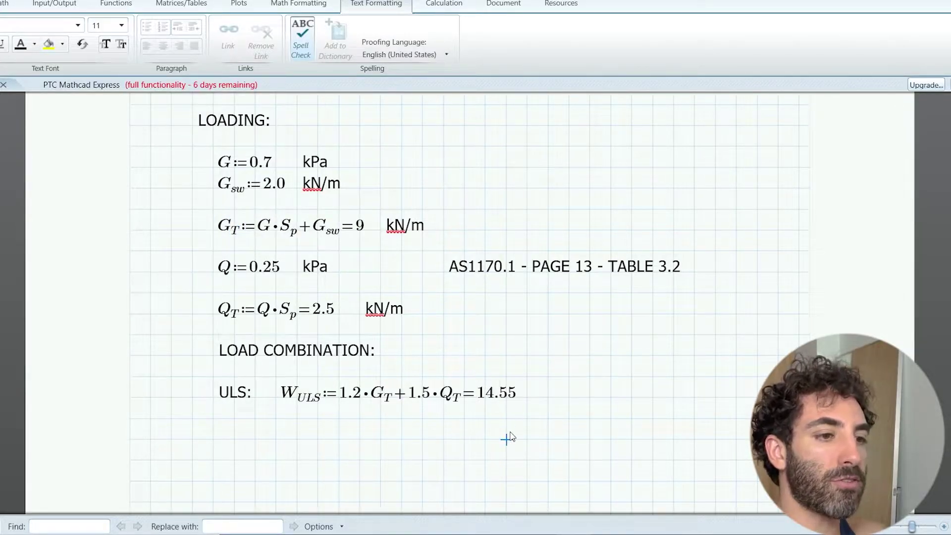
Copy the kN/m unit label beside the W_ULS result
click(392, 303)
click(560, 402)
key(ctrl+v)
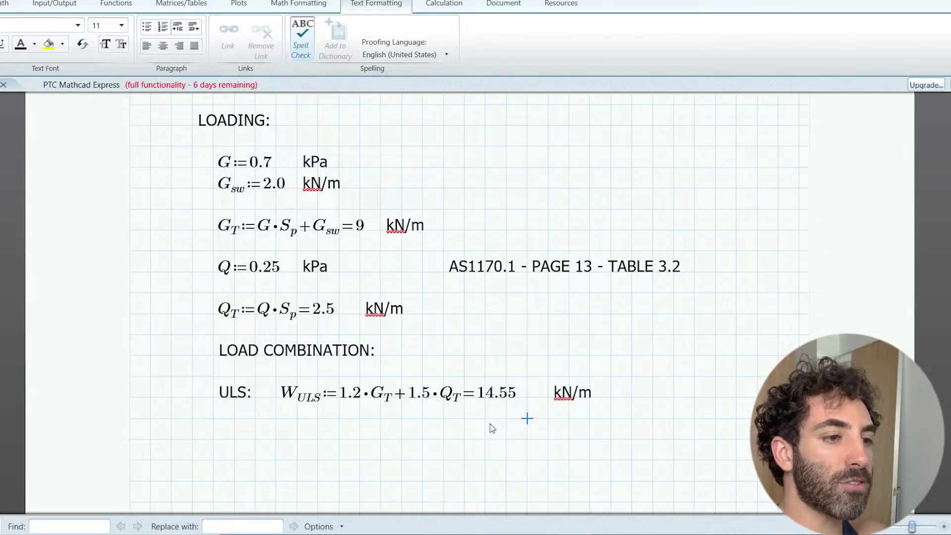
Add the text label "SLS:" below the ULS label
click(217, 440)
key(ctrl+t)
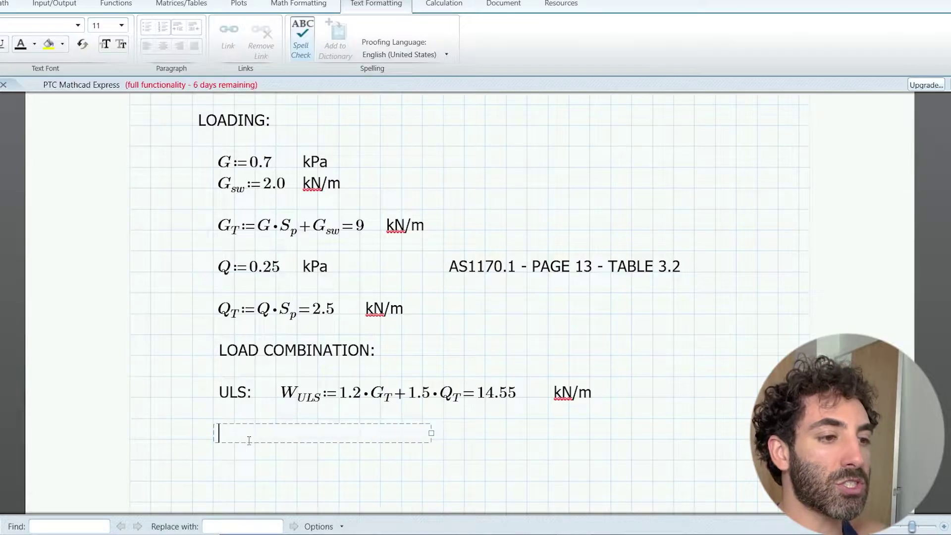
text(SLS:)
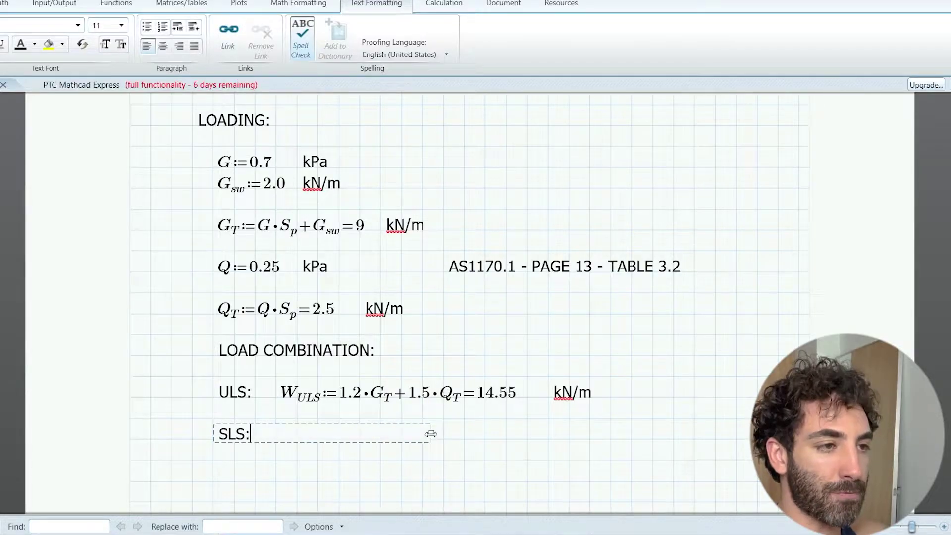
key(Return)
key(BackSpace)
Define W with subscript SLS as G_T + 0.7·Q_T beside the SLS label and evaluate it
click(276, 440)
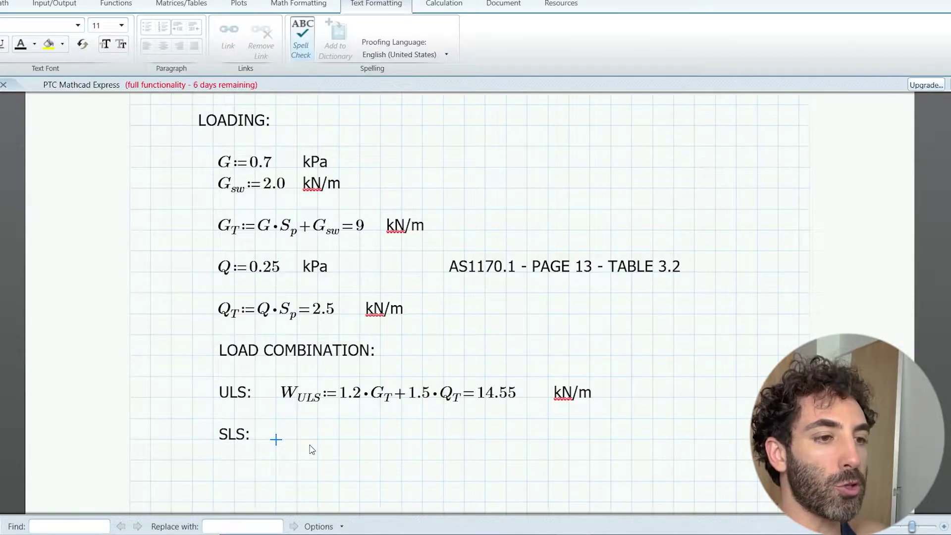
text(W.SLS:=)
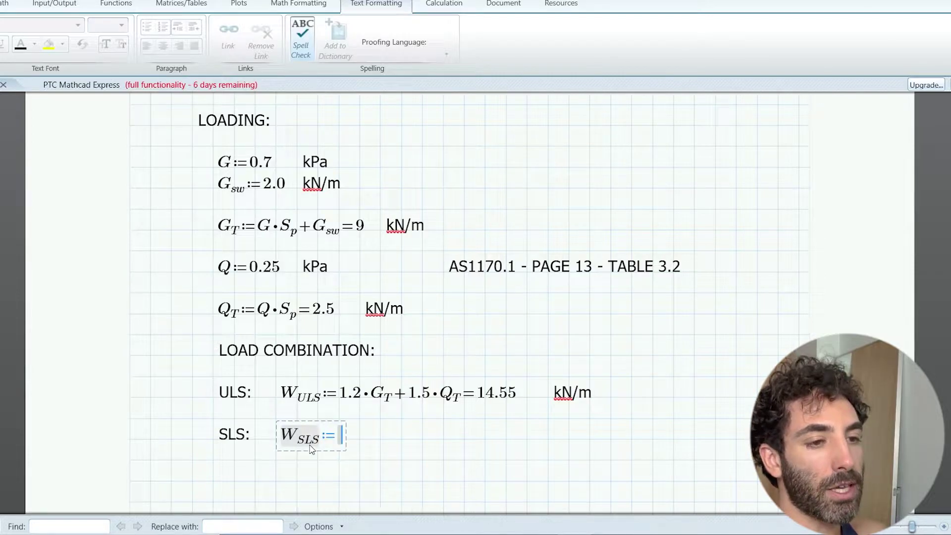
text(GT)
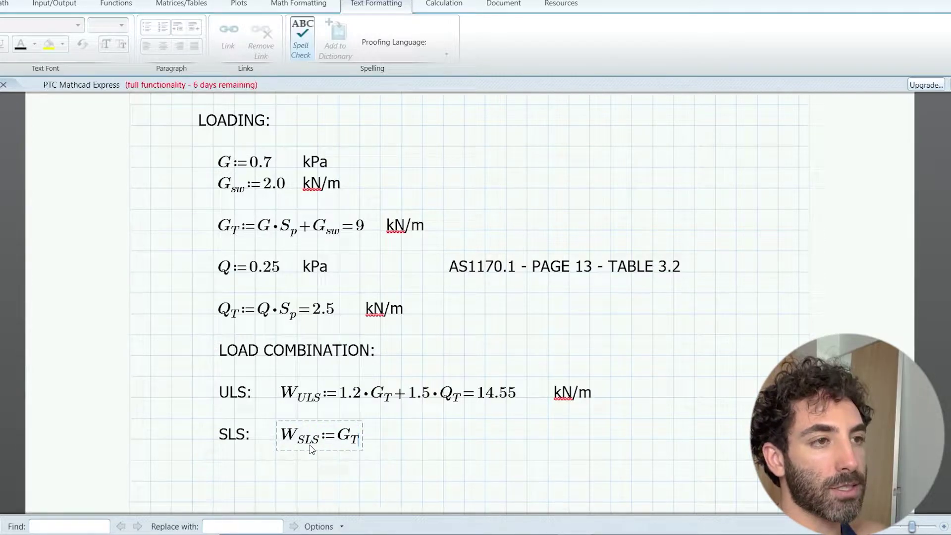
text(.T+0.7*Q)
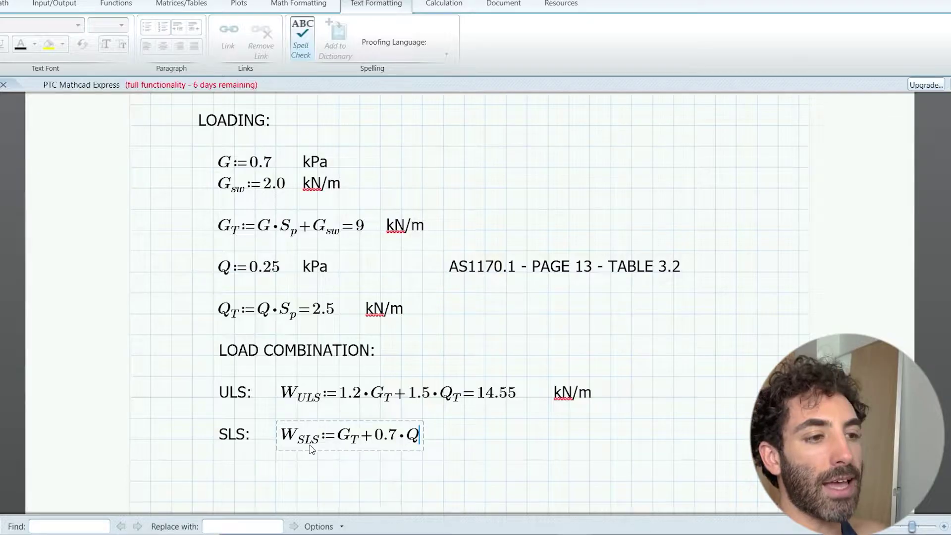
text(.T=)
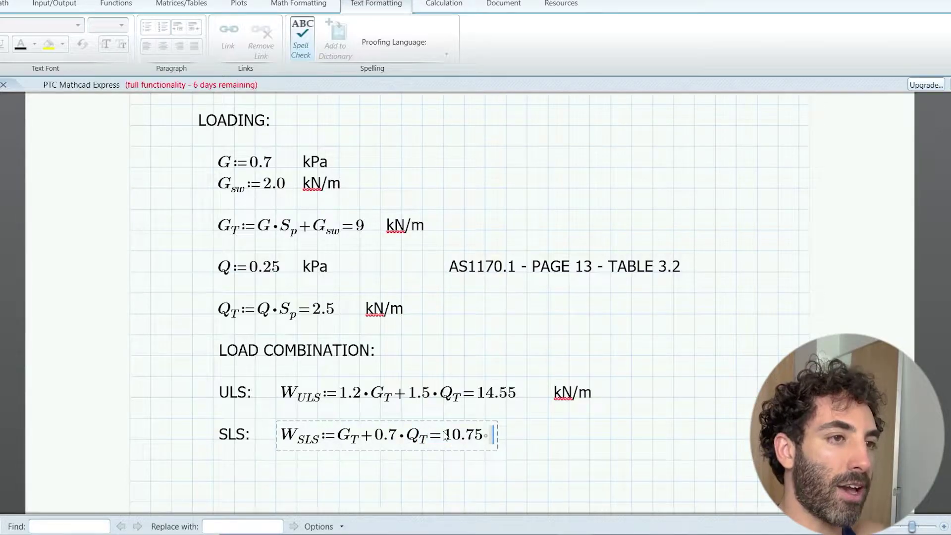
Copy the kN/m unit label from the ULS line to beside the W_SLS result
click(575, 381)
key(ctrl+c)
click(529, 439)
key(ctrl+v)
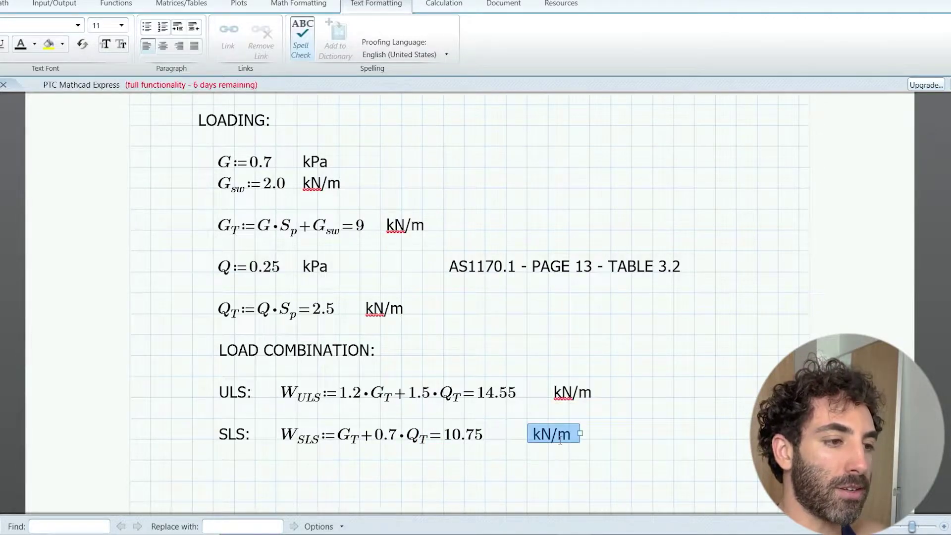
click(611, 439)
Insert the beam loading picture Capture.JPG from the IMAGES folder and place it just below the SLS line
scroll(494, 347, down, 3)
scroll(494, 347, down, 3)
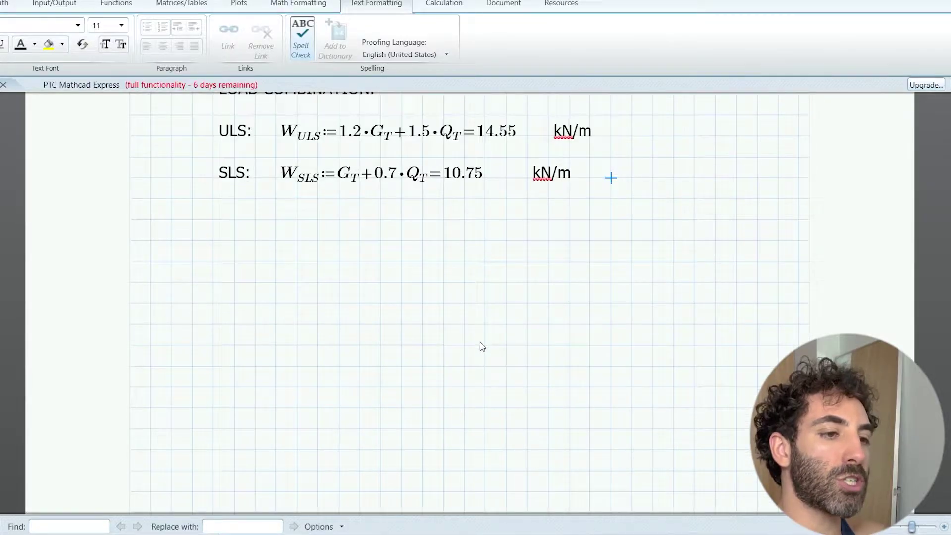
scroll(482, 344, up, 3)
click(380, 339)
click(95, 55)
click(412, 350)
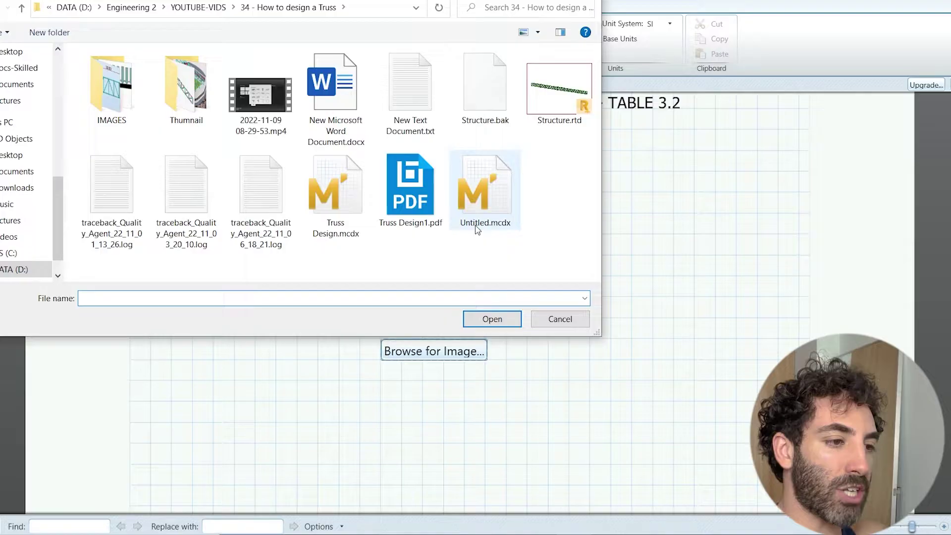
double_click(112, 95)
click(180, 99)
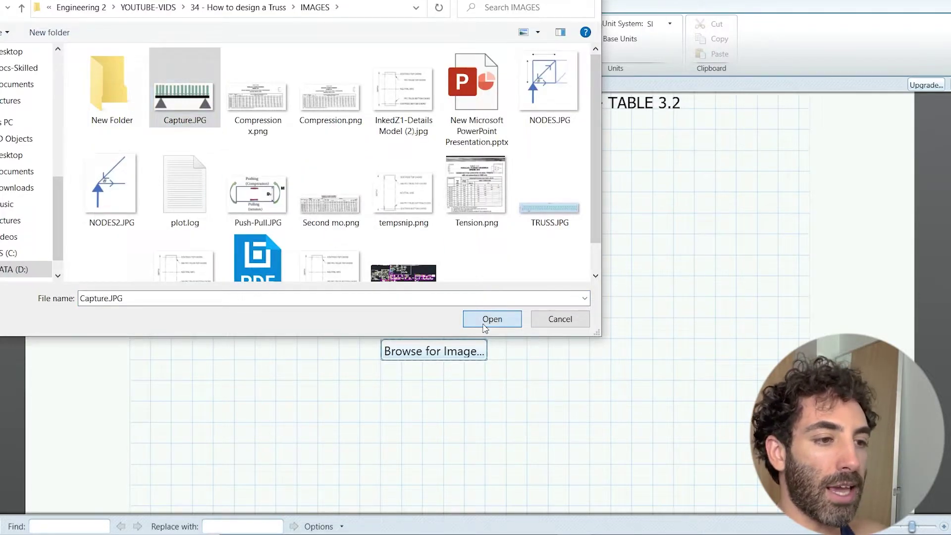
click(492, 318)
drag(539, 415, 447, 291)
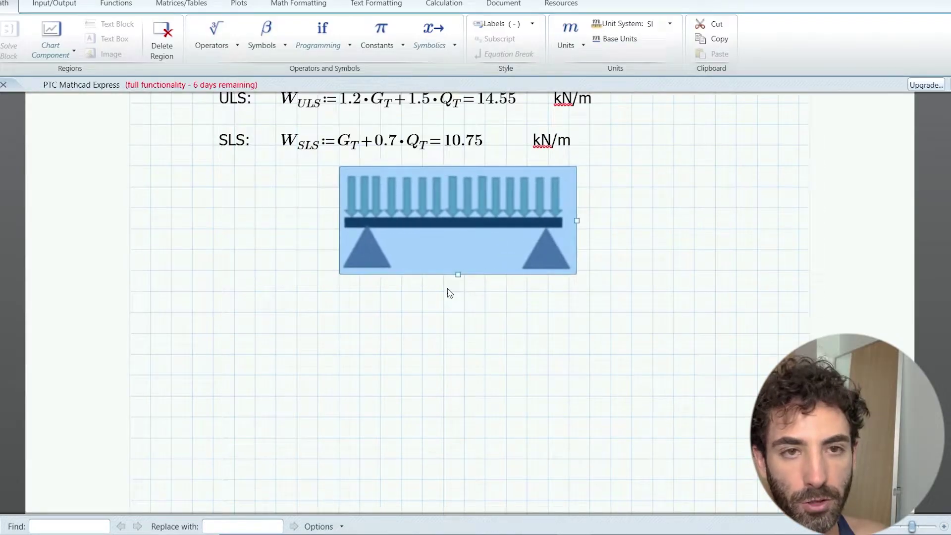
click(422, 333)
Add the text heading "DEFLECTION LIMIT:" below the beam picture, aligned with the load combination labels
scroll(212, 255, down, 2)
scroll(236, 313, up, 2)
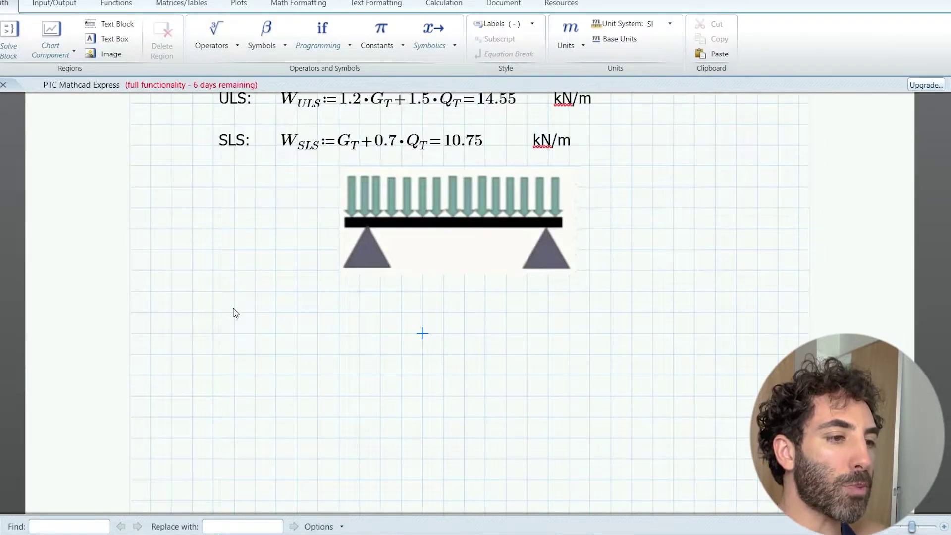
click(213, 292)
click(213, 312)
key(ctrl+t)
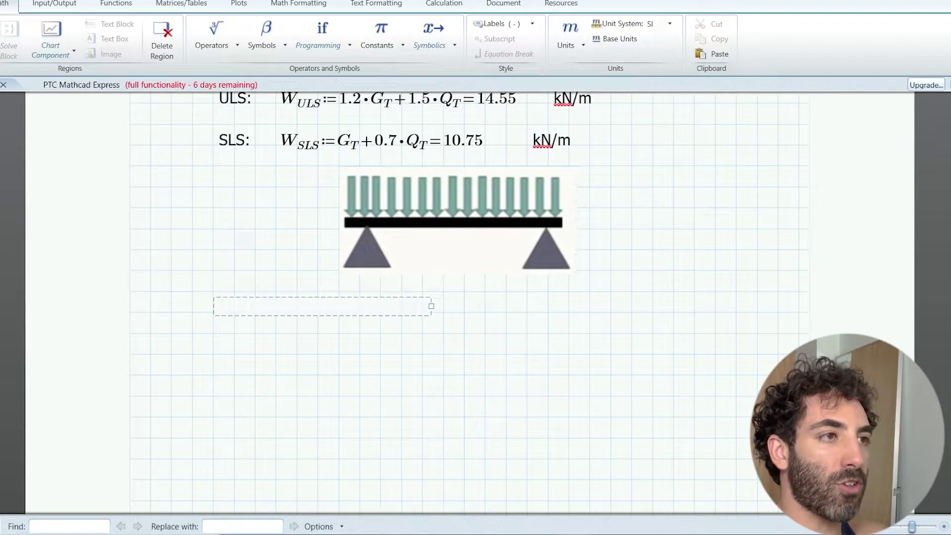
text(DEFLECTION LIMIT:)
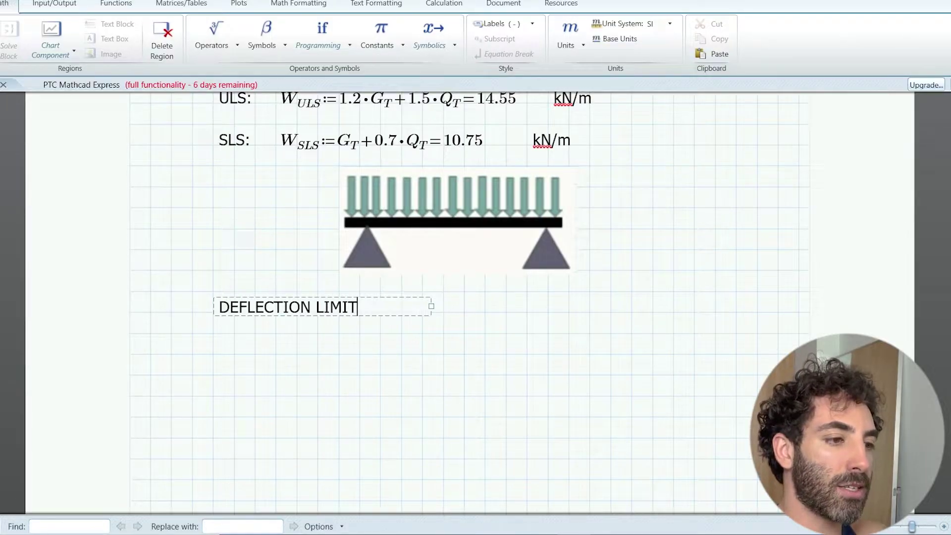
Define DEF as S/300·1000 under the deflection limit heading and evaluate it
click(216, 358)
text(DEF:=)
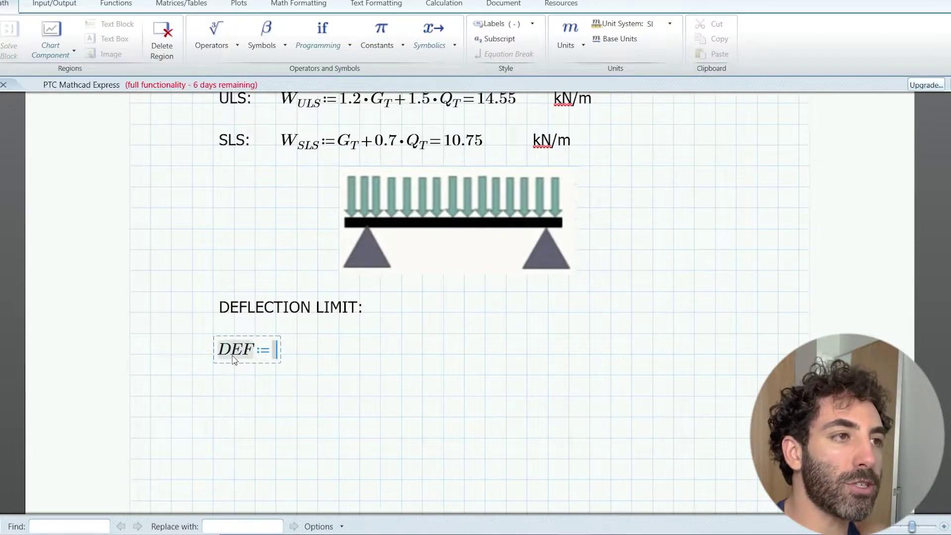
text(S/300)
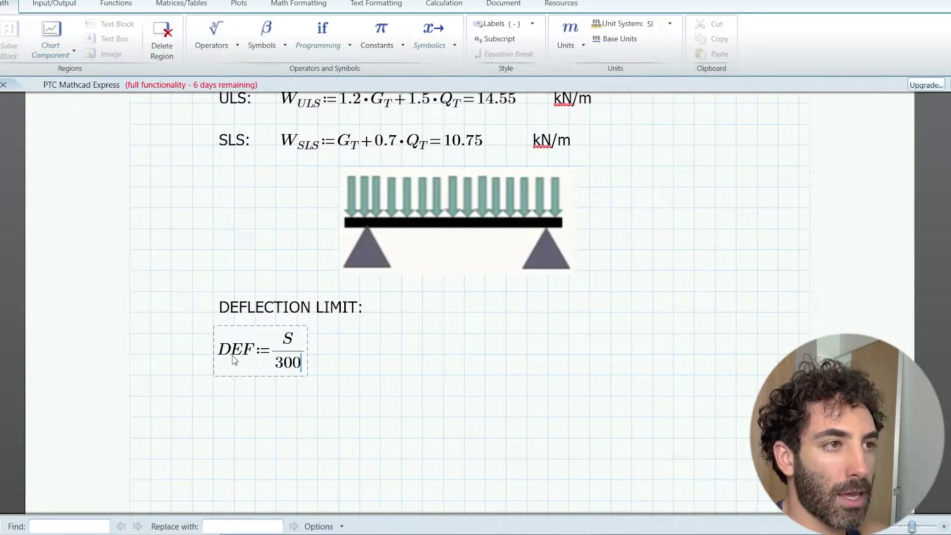
text(*1000)
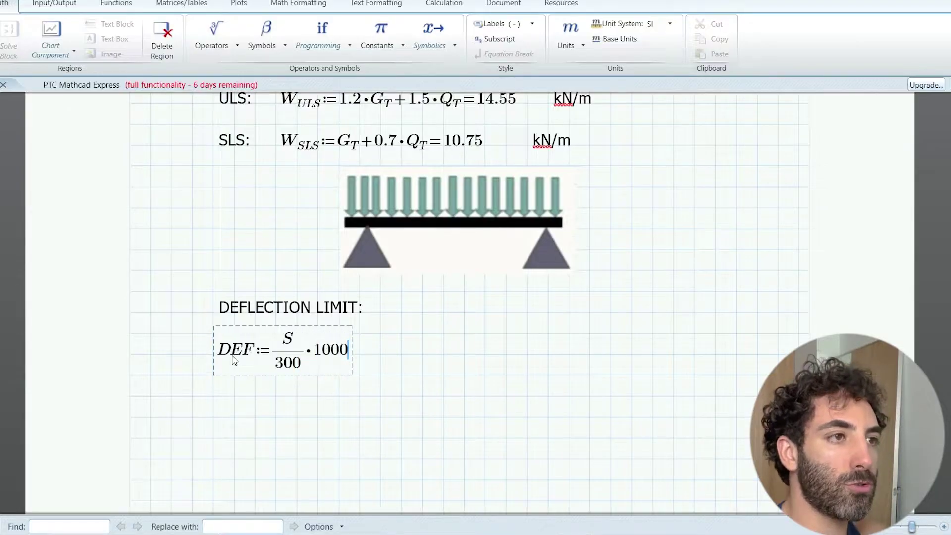
text(=100)
Add the unit label "mm" as text close beside the DEF result
click(423, 354)
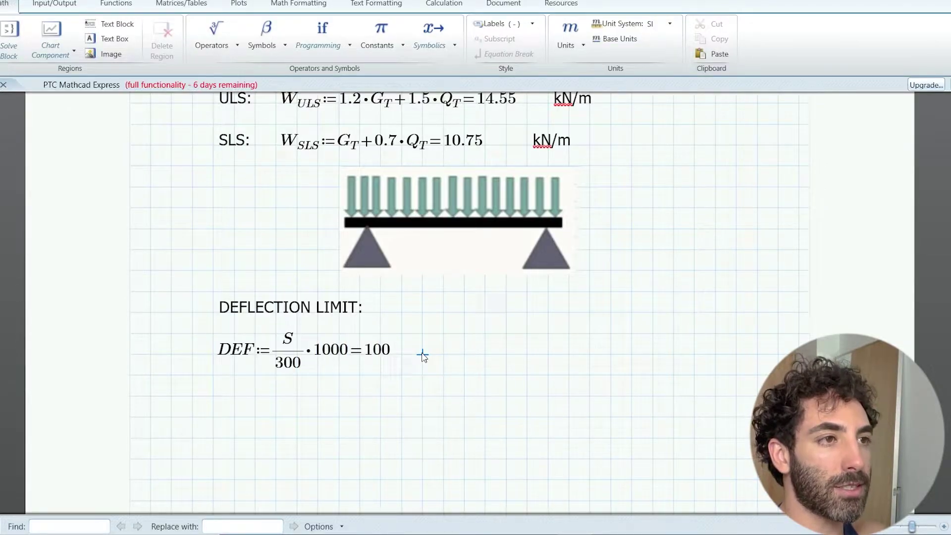
key(ctrl+t)
text(mm)
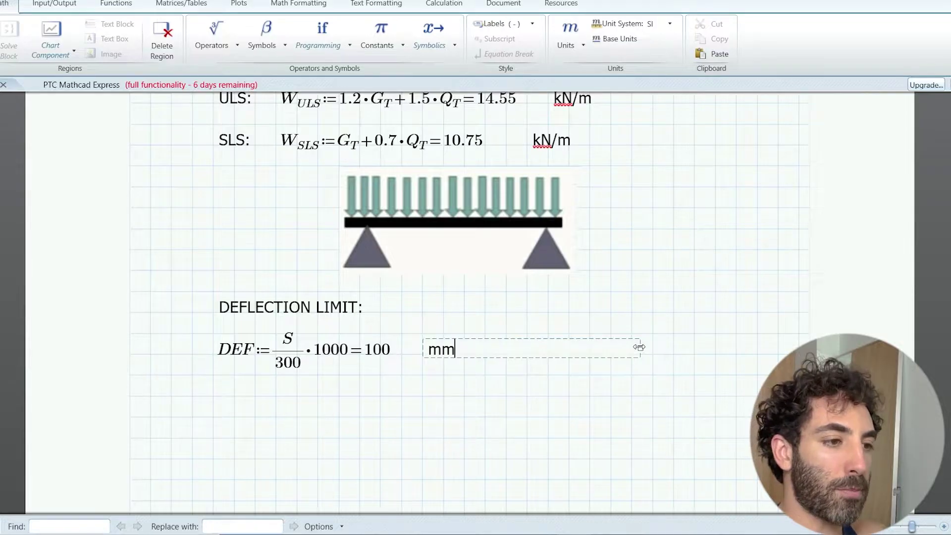
drag(442, 349, 421, 349)
click(442, 417)
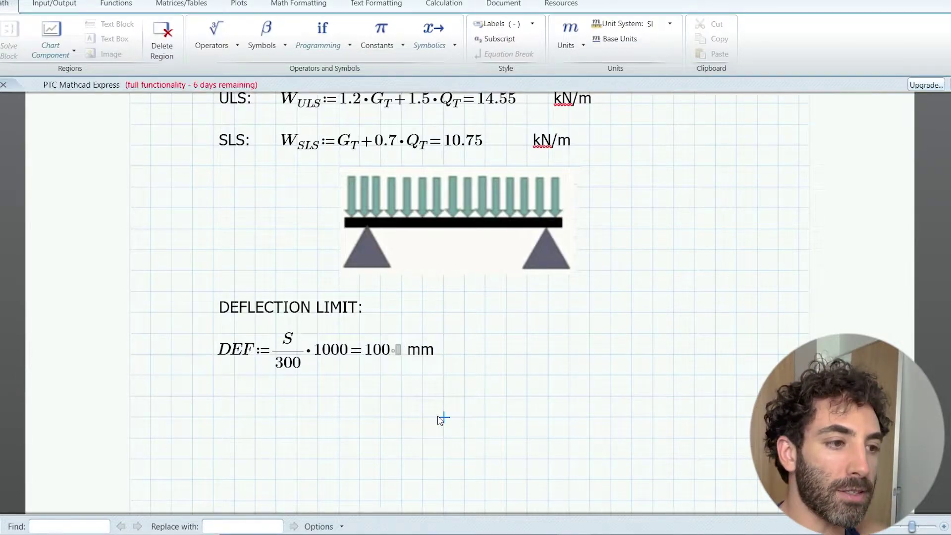
Add the reference note "AS1170.0 - PAGE 28 - TABLE C1" beside the deflection limit and widen its text box to fit one line
scroll(593, 351, down, 1)
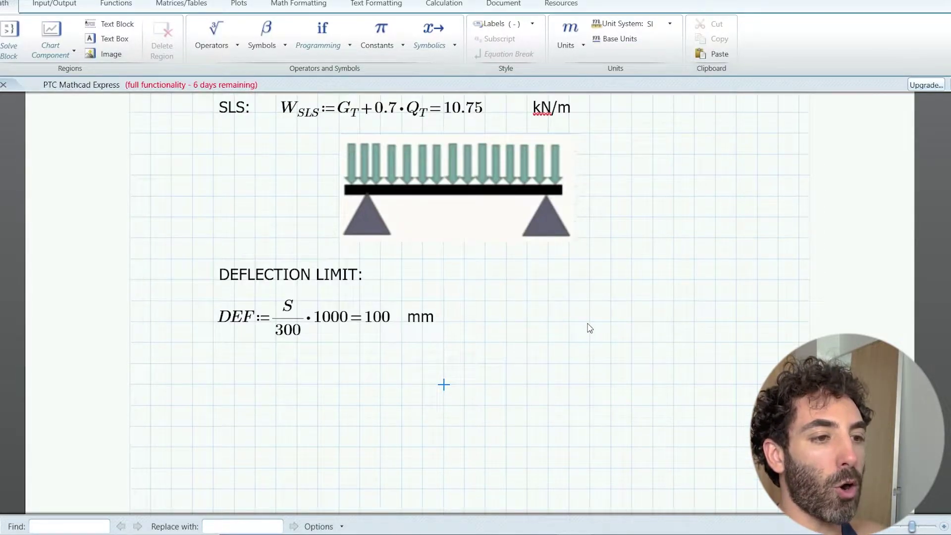
click(549, 323)
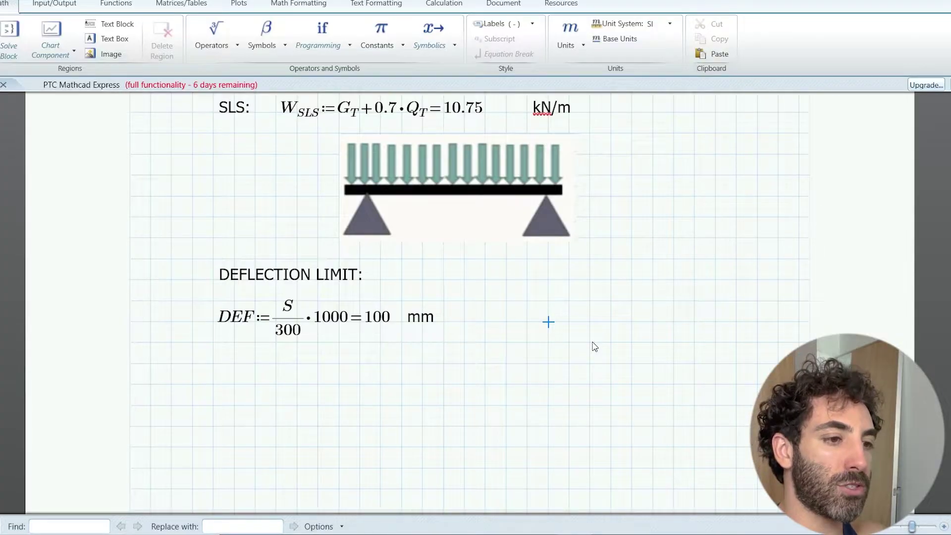
key(ctrl+t)
text(AS1170)
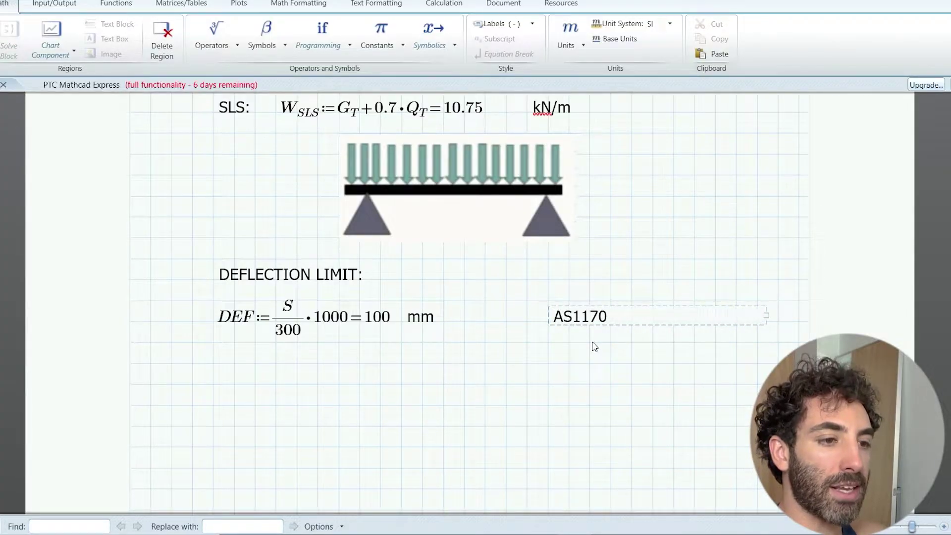
text(.0 - PAGE 28)
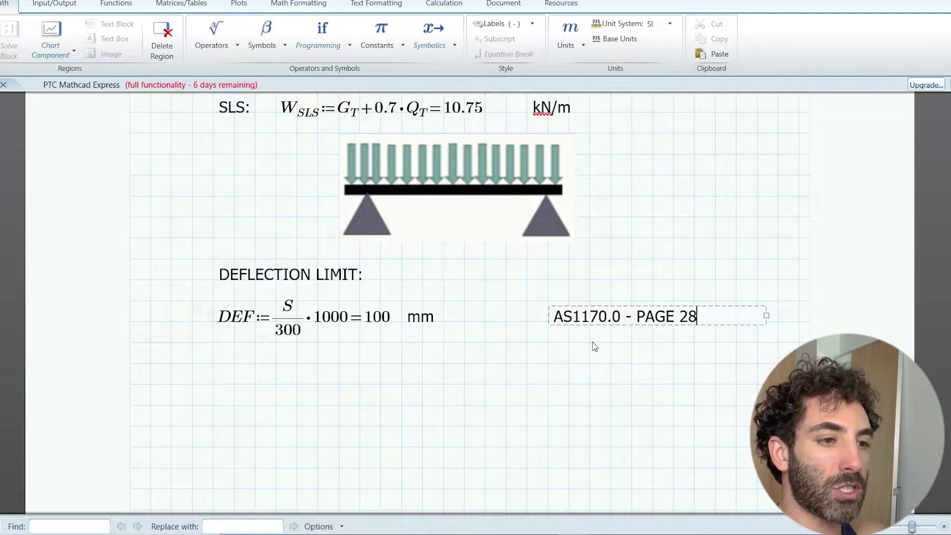
text( - TABLE C1)
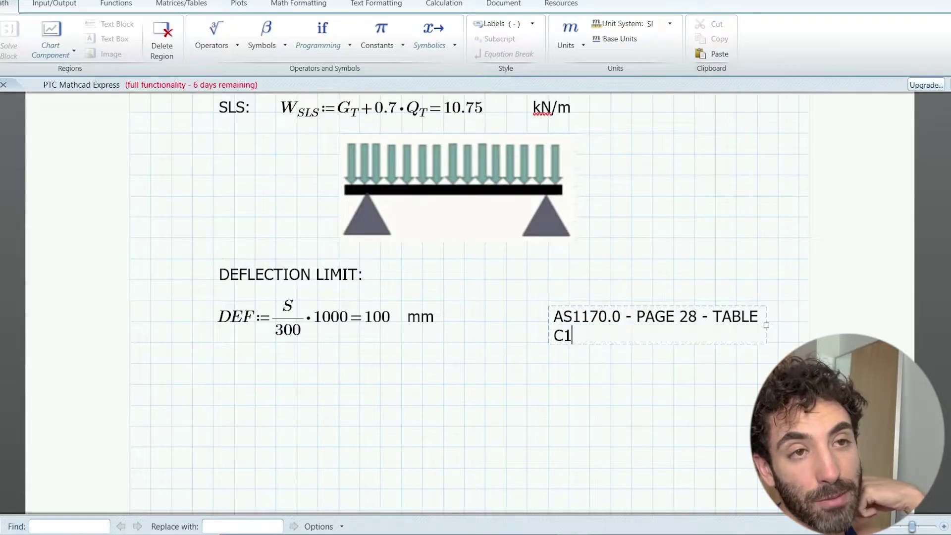
drag(766, 326, 784, 321)
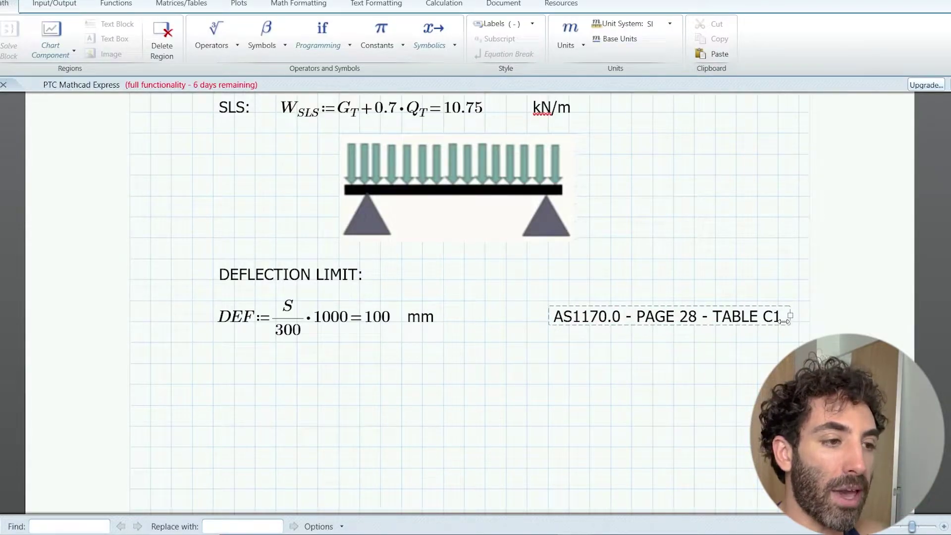
Add "(CHECK FOR WATER PONDING WITH ROOF SHEETING MANUFACTURER)" on a new line under the AS1170.0 reference
key(Return)
text((CHE)
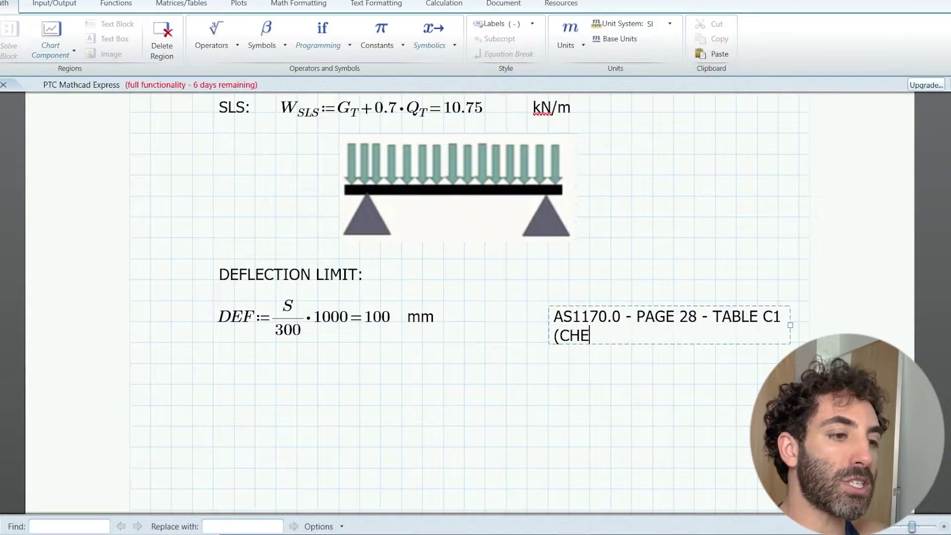
text(CK FOR WATER PONDING )
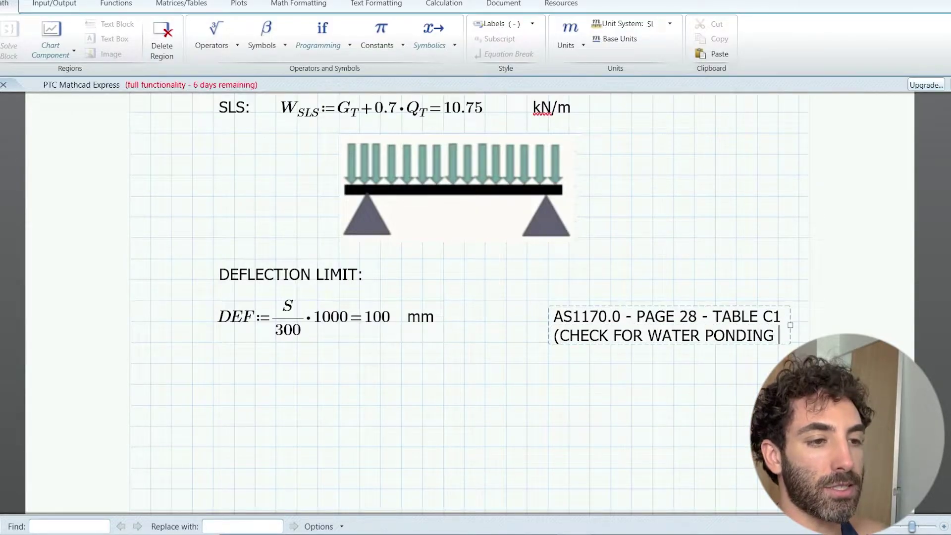
text(WITH ROOF SHEETING )
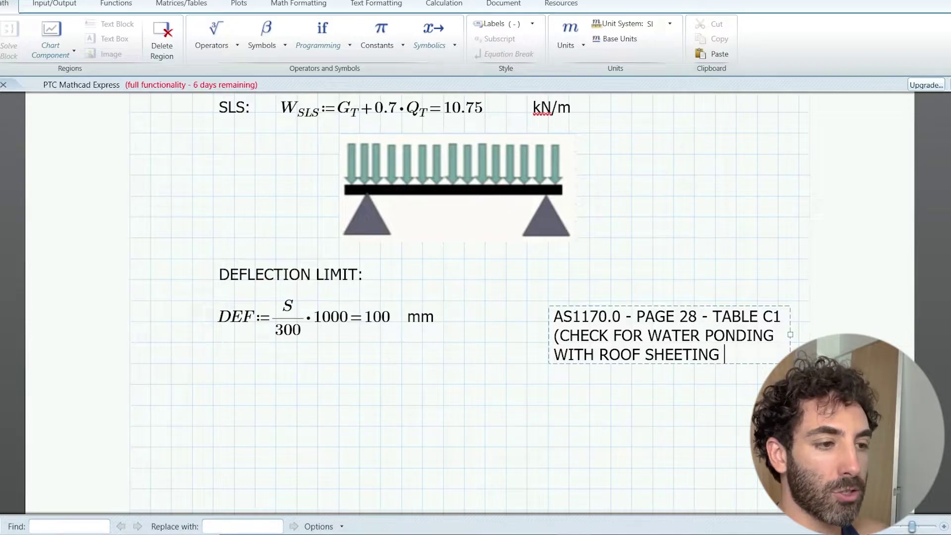
text(MANUFACTURER)
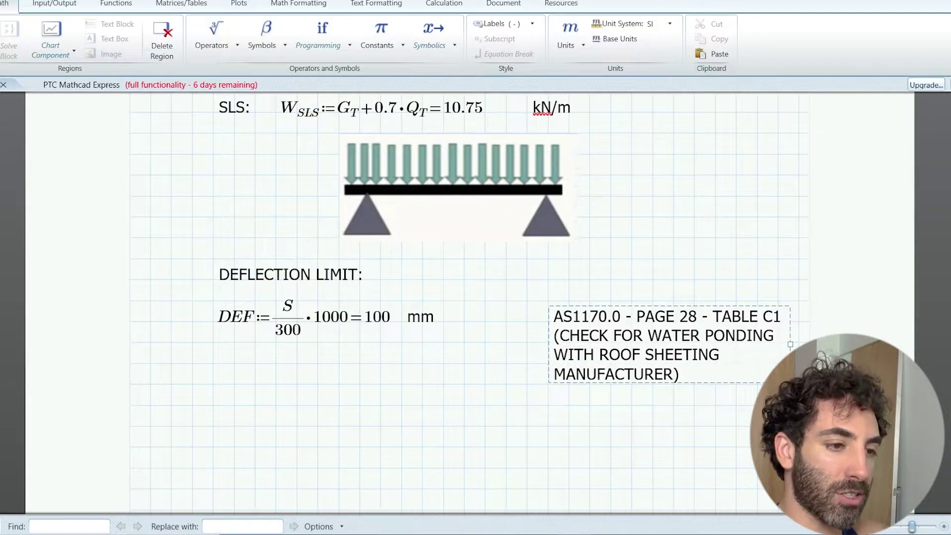
Reduce the font size of the parenthesised water ponding remark to 9
drag(699, 378, 553, 335)
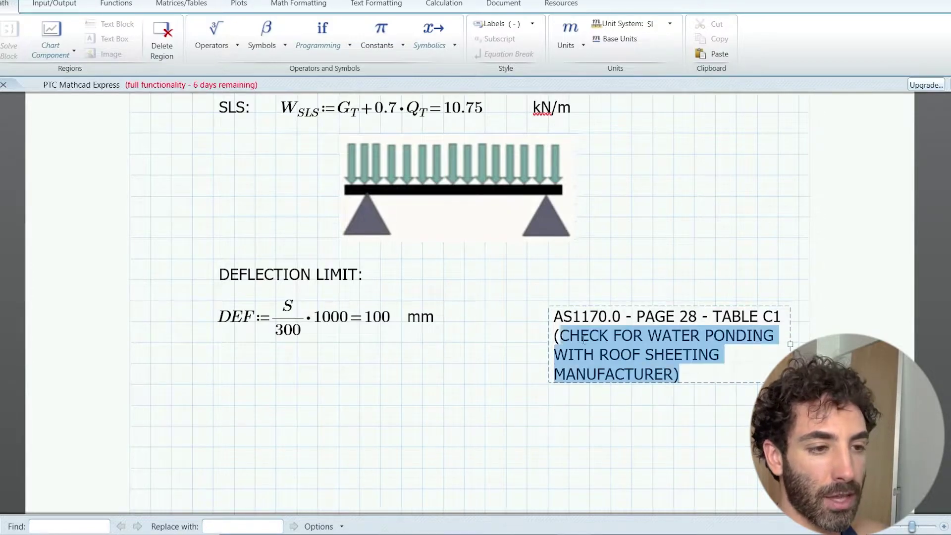
click(362, 6)
click(121, 25)
click(101, 52)
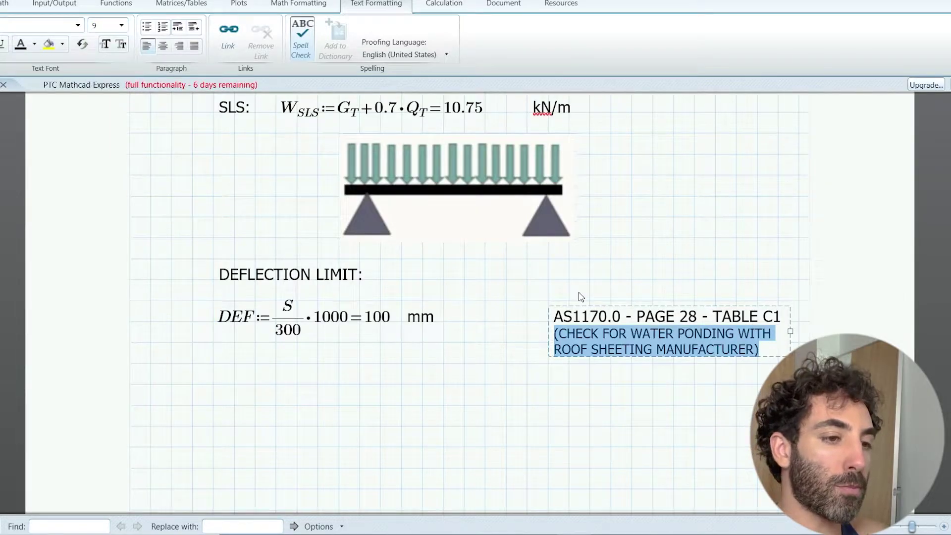
click(654, 385)
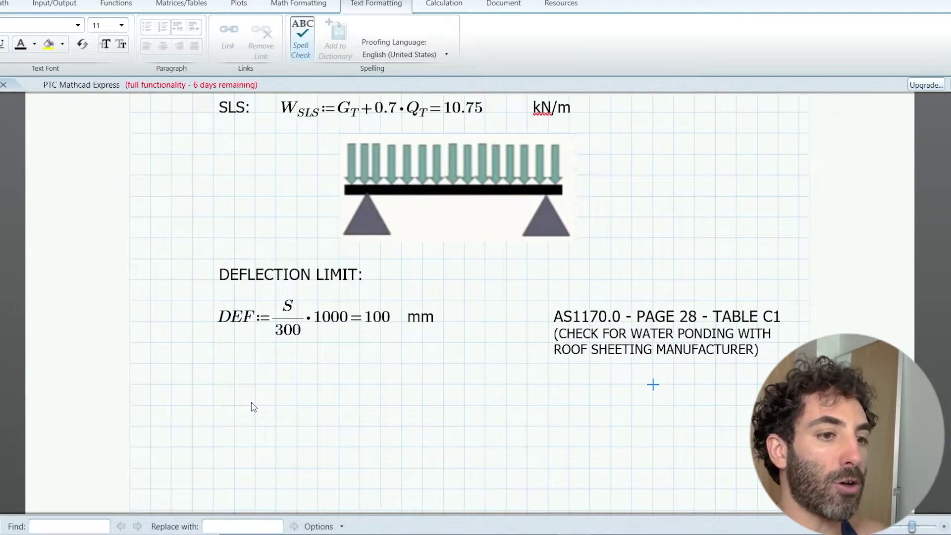
Add the text label "DEFLECTION" below the DEF equation
click(219, 387)
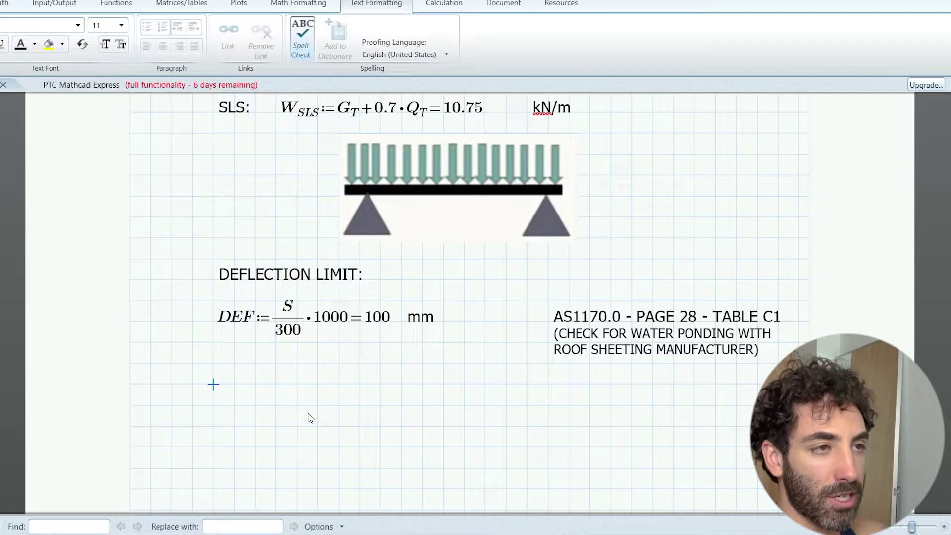
key(ctrl+t)
text(DEFLECTION)
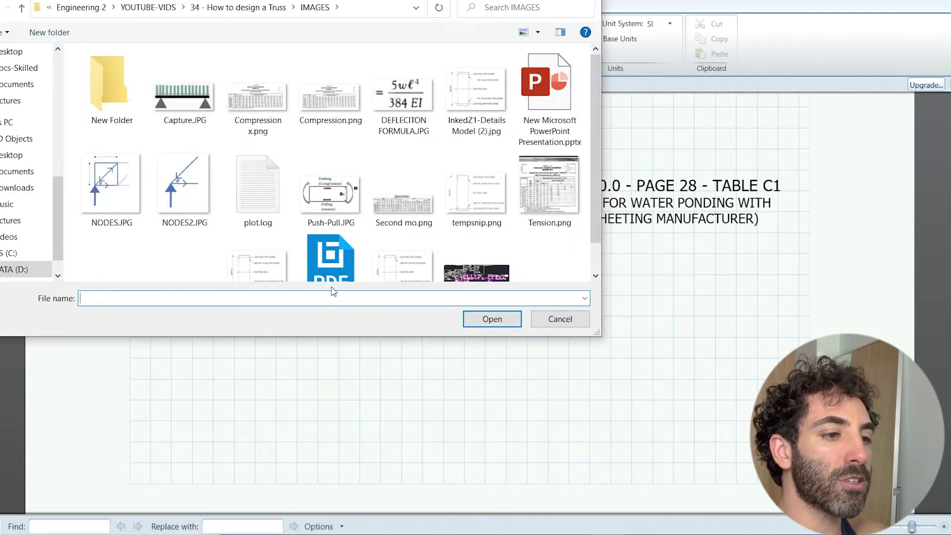
Insert the formula picture DEFLECITON FORMULA.JPG beside the DEFLECTION label
click(404, 94)
click(491, 319)
click(461, 314)
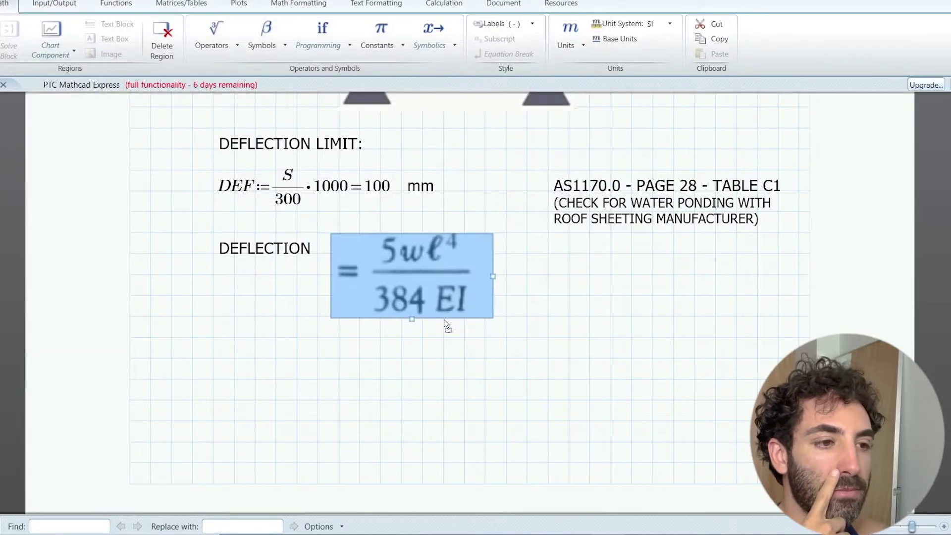
Shrink the deflection formula picture to fit beside the DEFLECTION label
drag(423, 317, 393, 290)
click(402, 337)
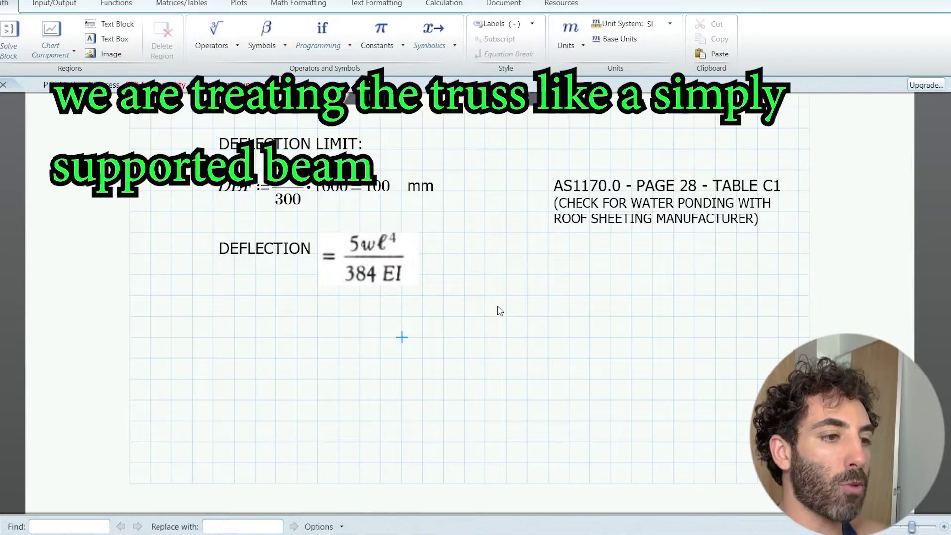
Define E := 200000 beside the deflection formula and add the text label "MPa" after it
click(530, 252)
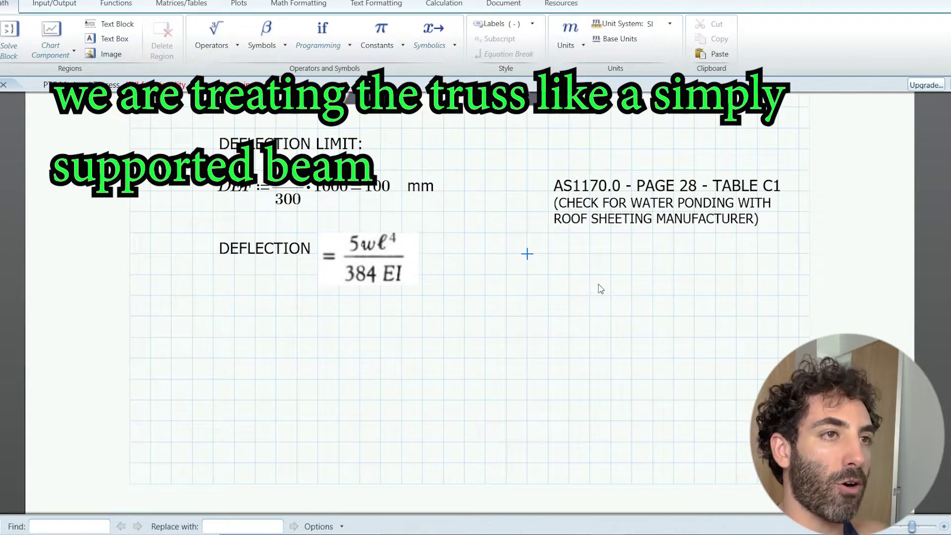
text(E:200)
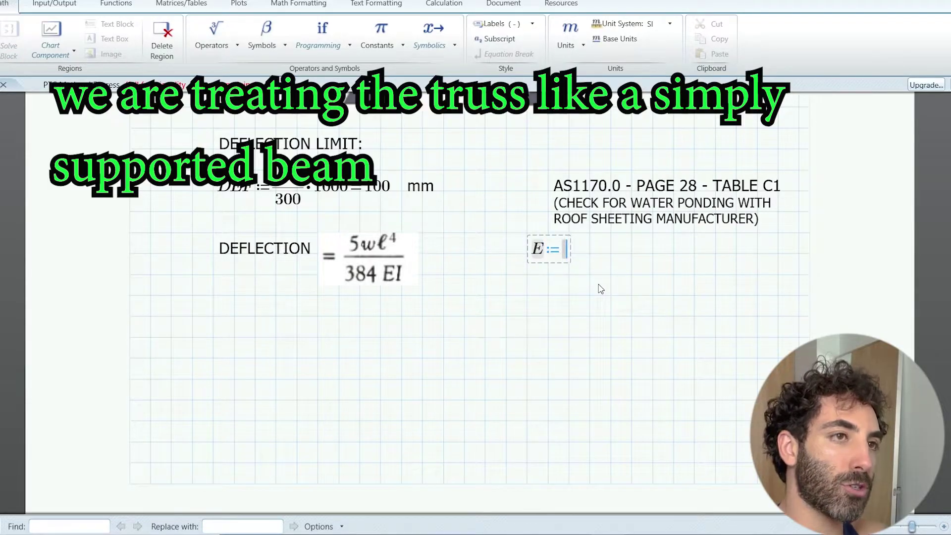
text(00000)
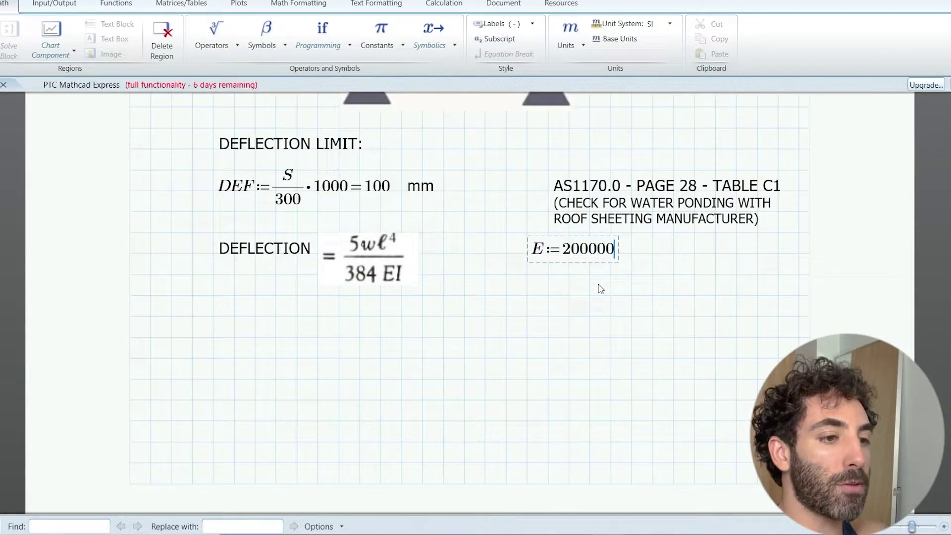
click(633, 254)
key(ctrl+t)
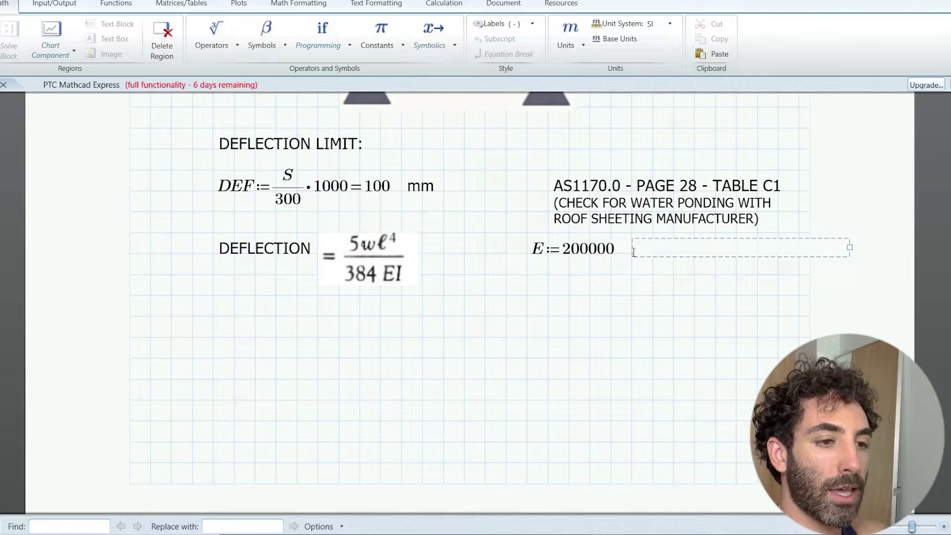
text(MPa)
click(632, 316)
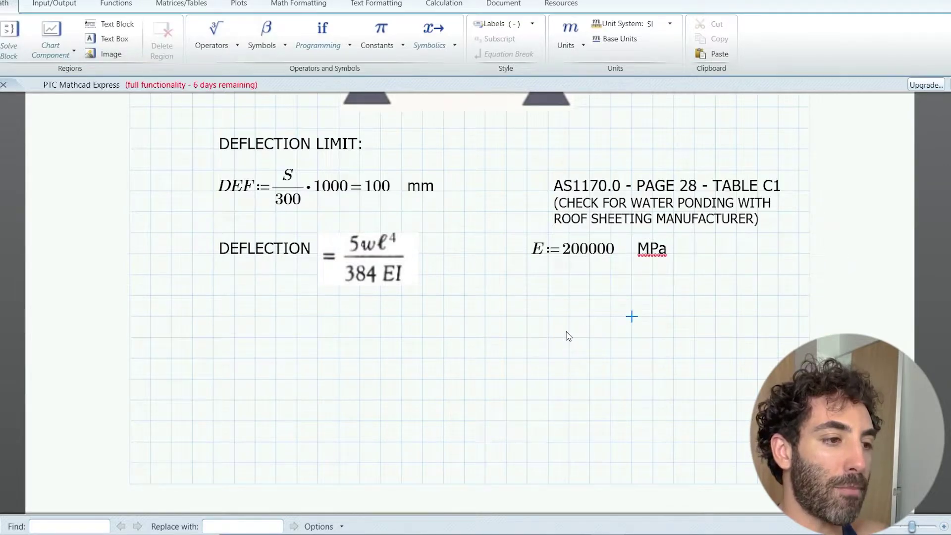
Define and evaluate I := 5·W_SLS·(S·1000)^4/(384·E·DEF) below the DEFLECTION label, with SLS as a subscript
click(221, 318)
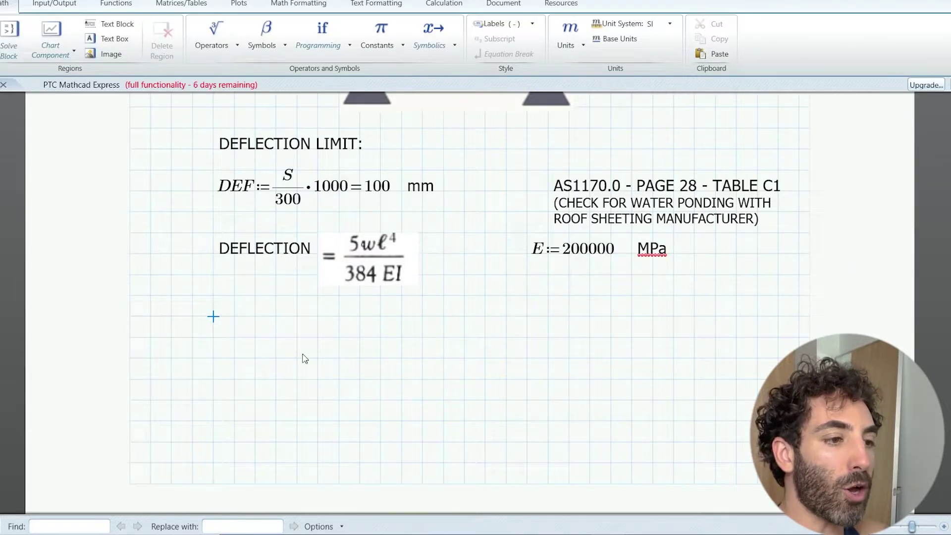
text(I:5*W)
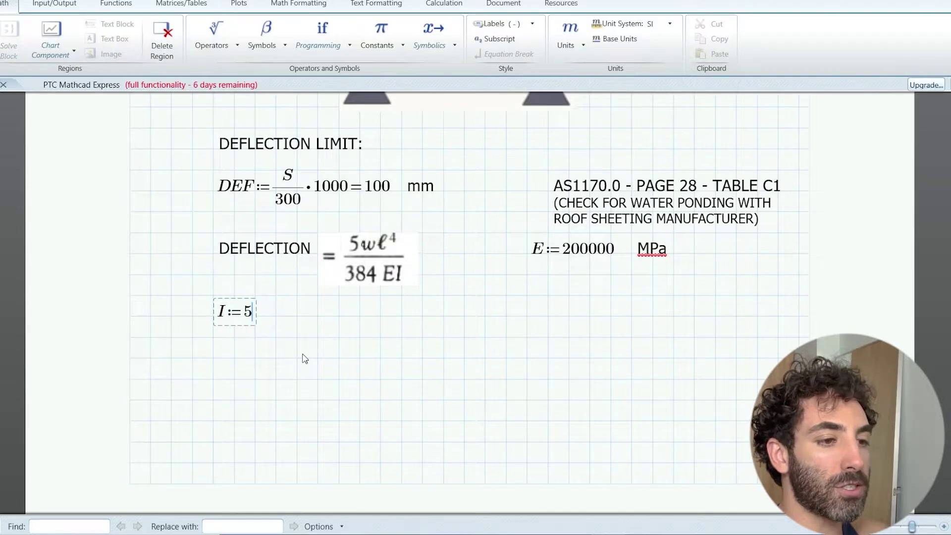
key(ctrl+minus)
text(SLS*)
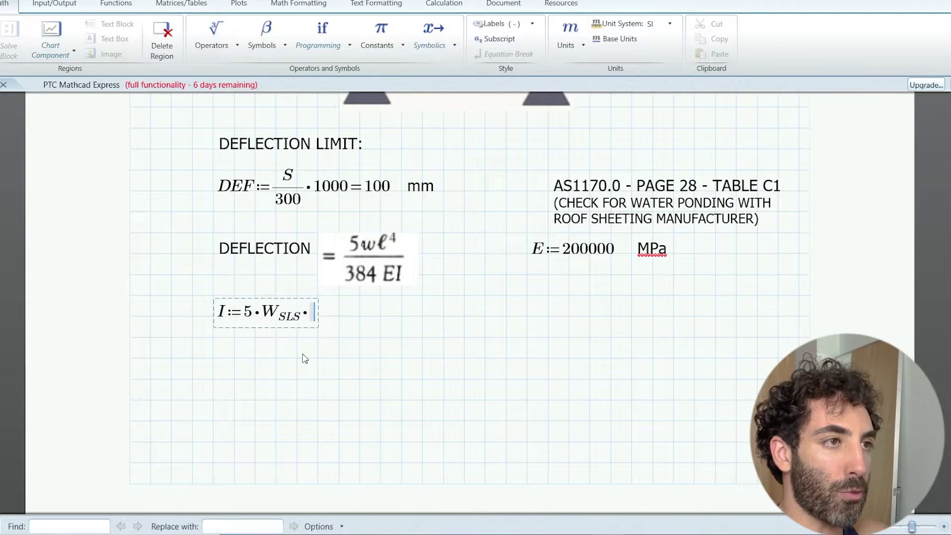
text((S*1000)
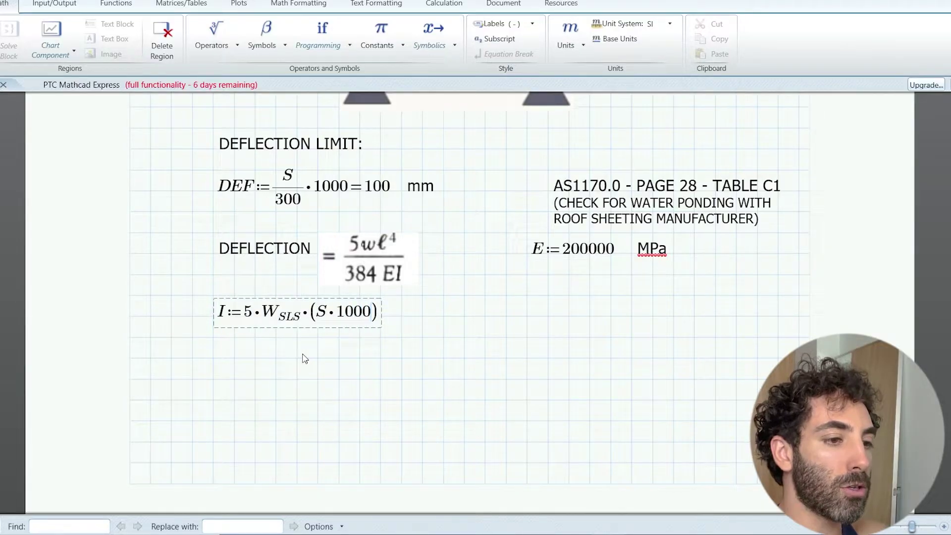
text(^)
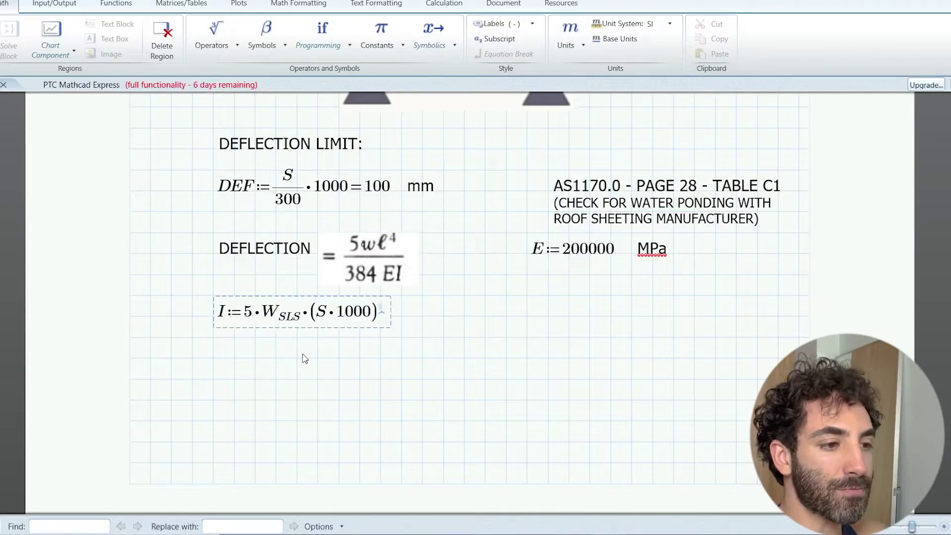
text(4)
key(space)
text(/)
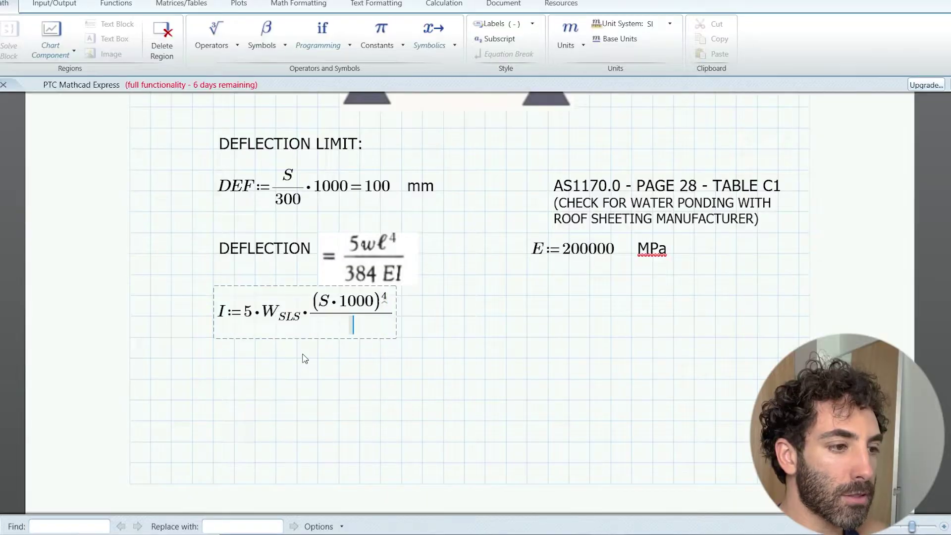
text(384)
text(*E*DEF)
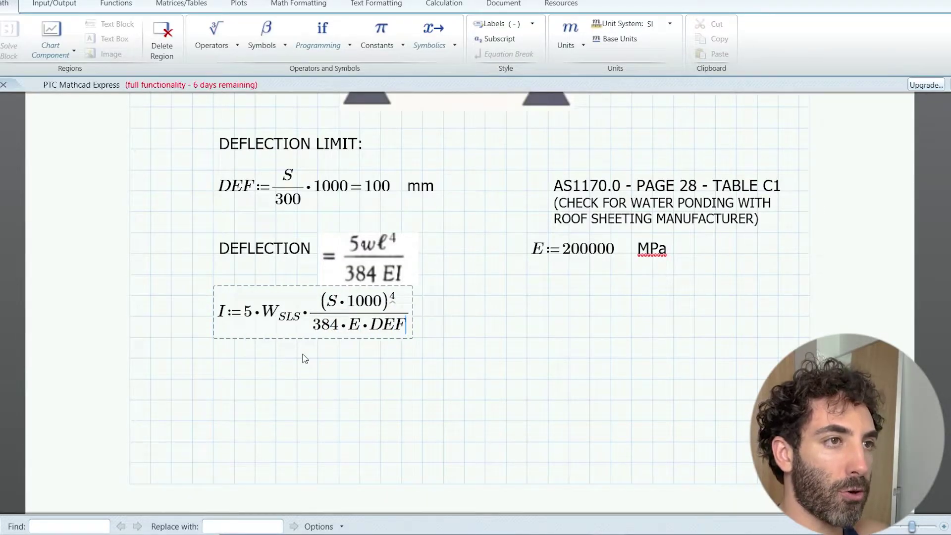
text(=5.669·10^9)
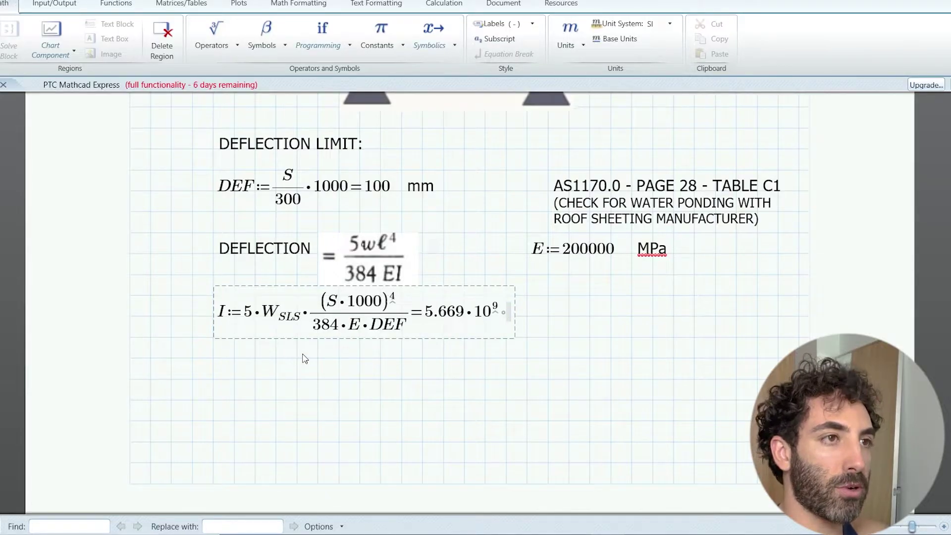
Add the unit label "mm4" as text beside the evaluated I equation
click(529, 317)
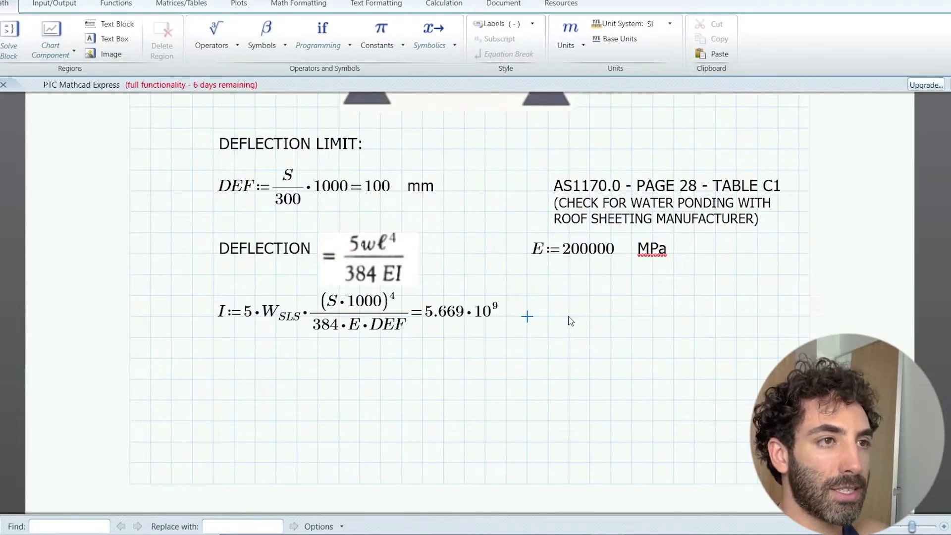
key(ctrl+t)
text(MM)
key(BackSpace)
key(BackSpace)
text(mm4)
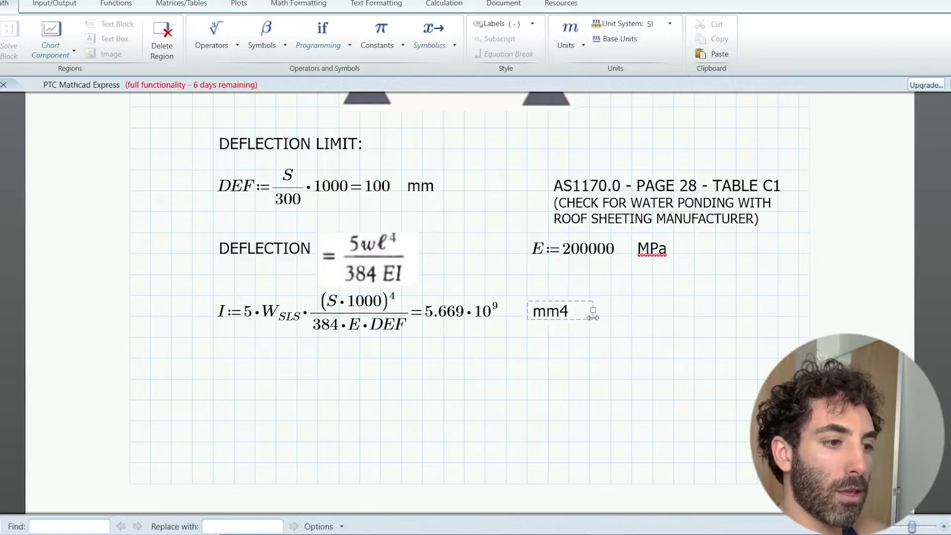
click(573, 344)
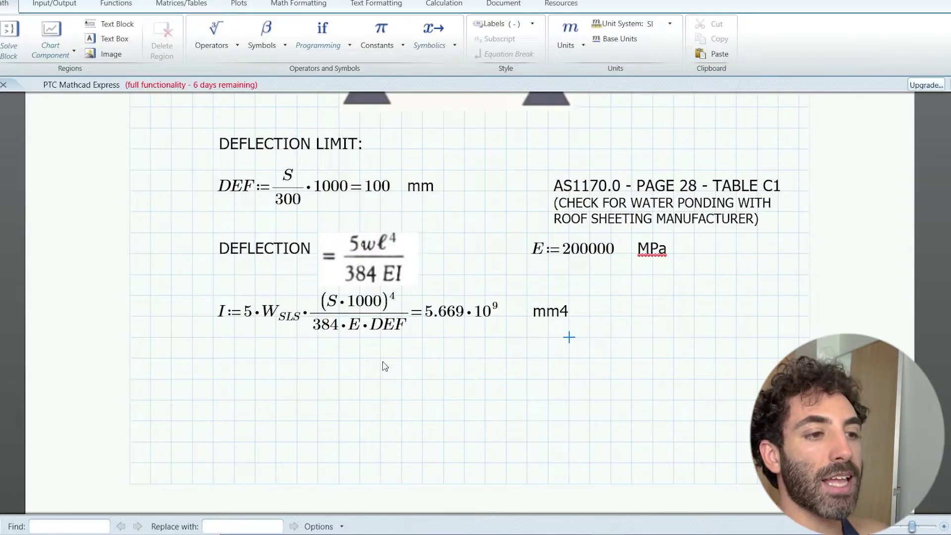
scroll(278, 372, down, 3)
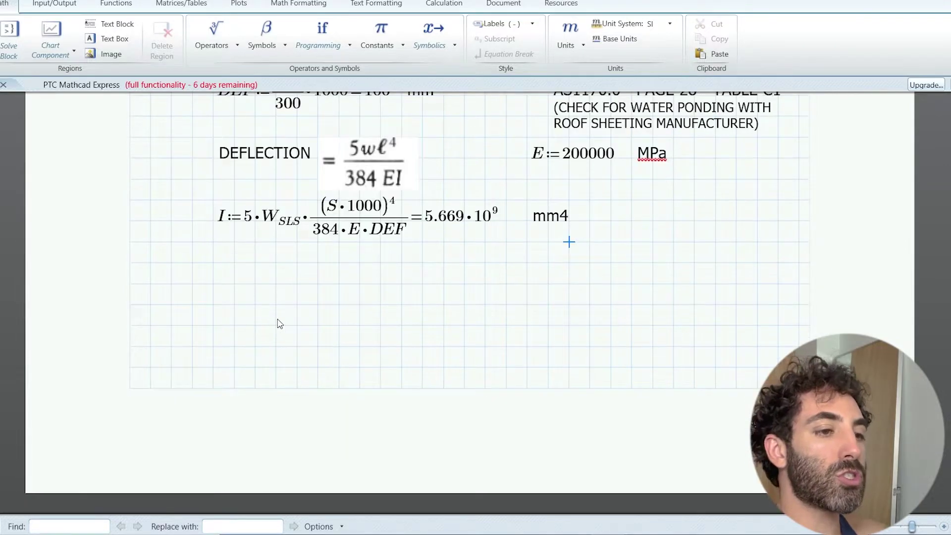
click(335, 353)
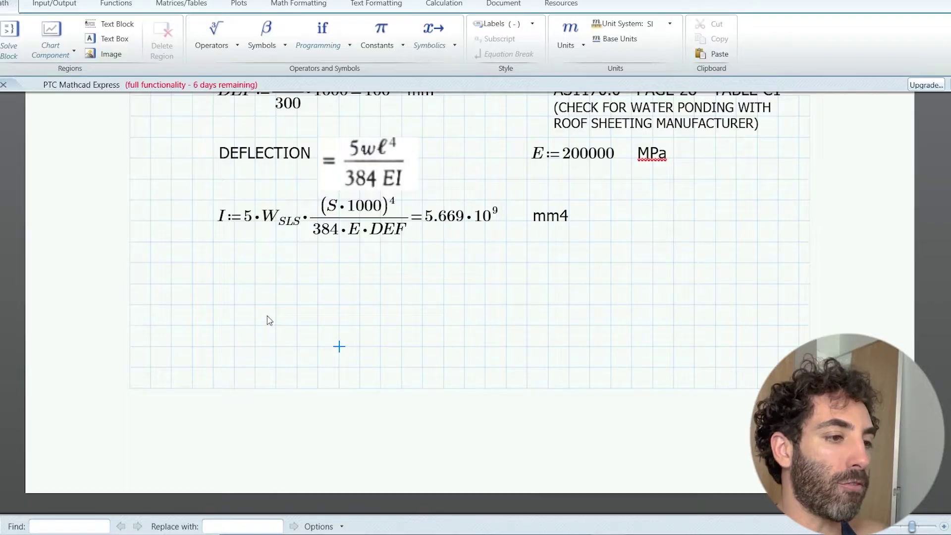
click(256, 285)
click(215, 288)
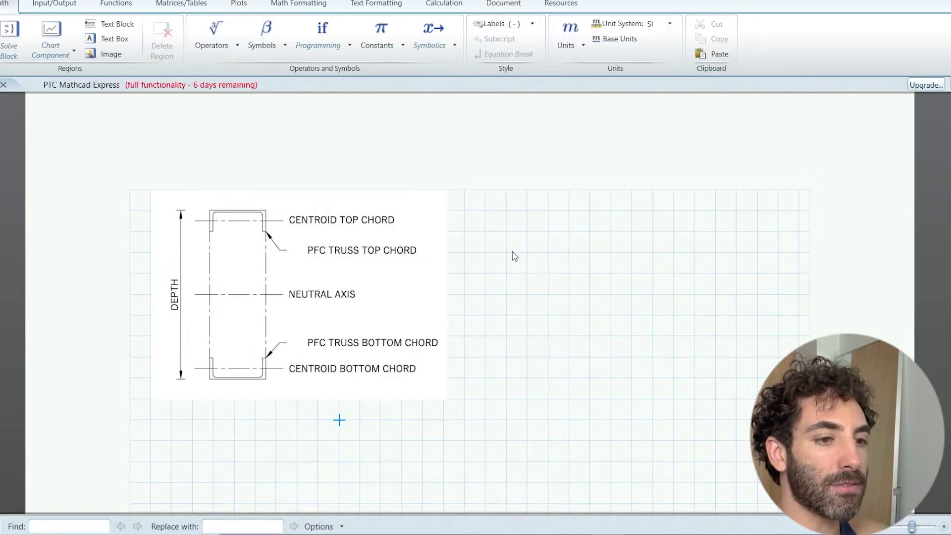
key(ctrl+t)
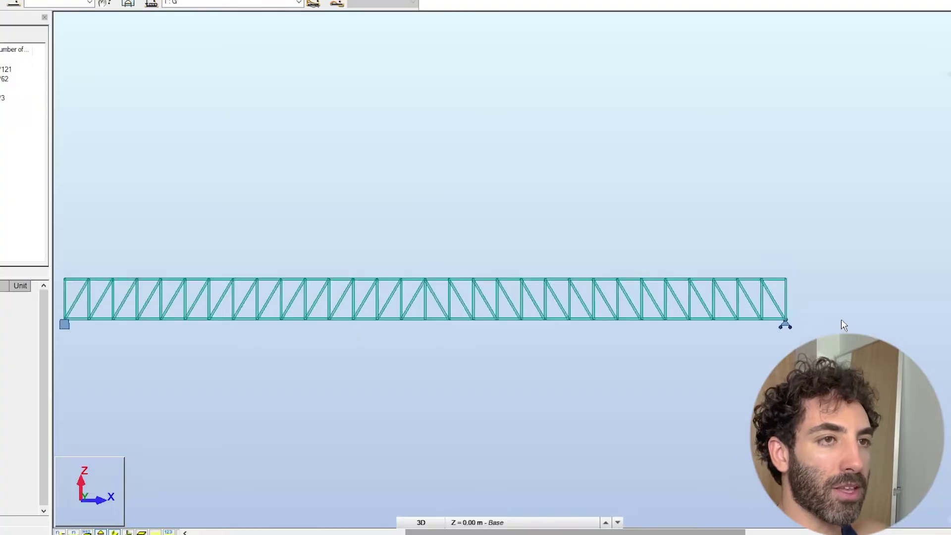
Switch to the 3D structural analysis model and examine the section shape and orientation of the truss's top chord
scroll(788, 312, up, 3)
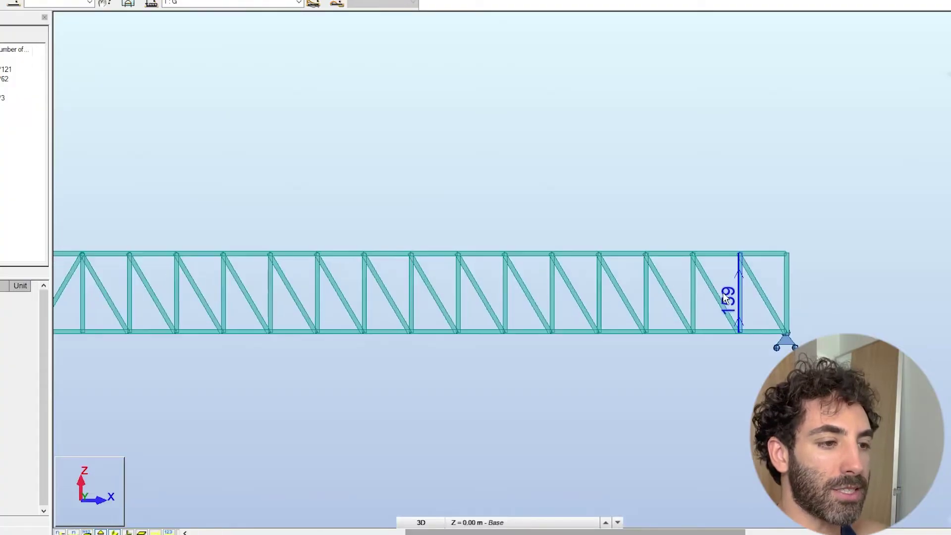
scroll(679, 291, down, 3)
shift+middle_drag(664, 296, 622, 299)
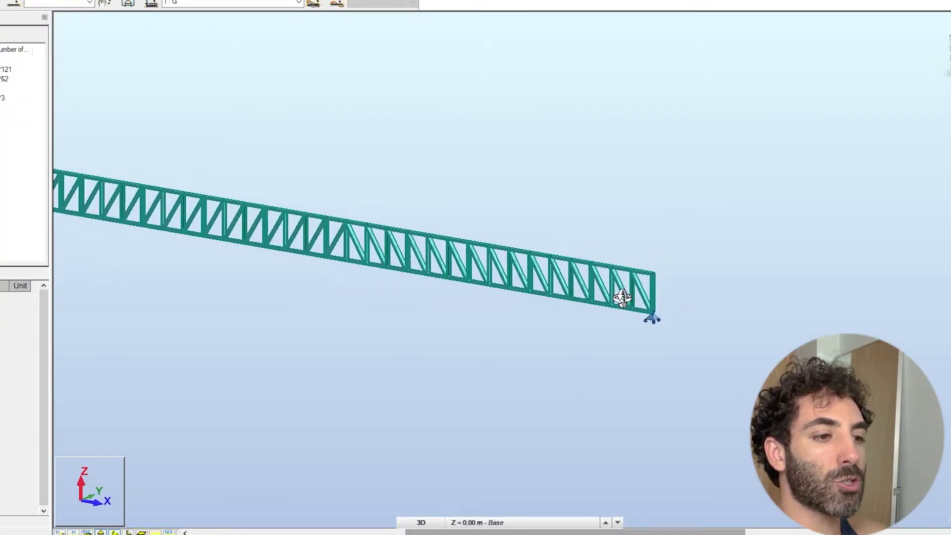
scroll(570, 297, up, 8)
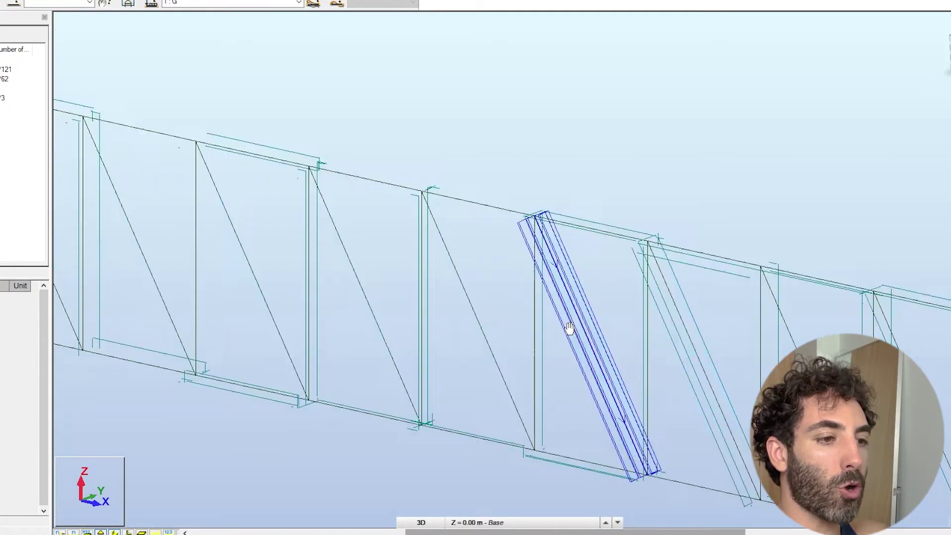
shift+middle_drag(570, 328, 540, 251)
scroll(581, 213, up, 5)
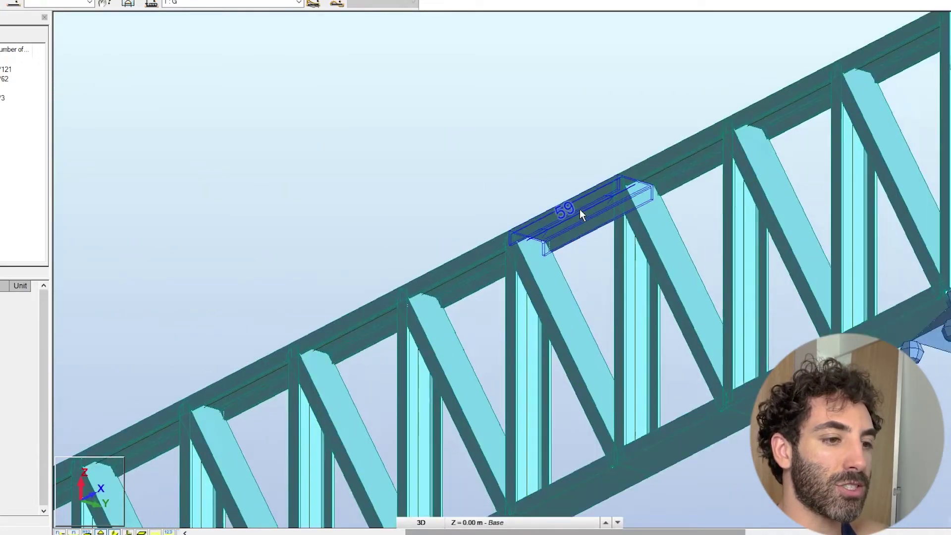
scroll(580, 214, up, 4)
click(547, 218)
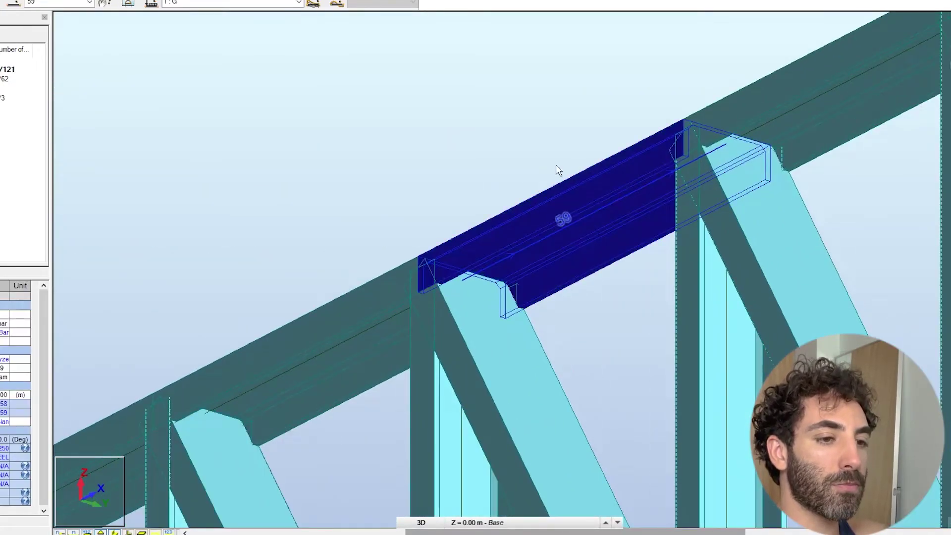
scroll(527, 166, down, 3)
shift+middle_drag(526, 165, 548, 270)
scroll(548, 269, up, 3)
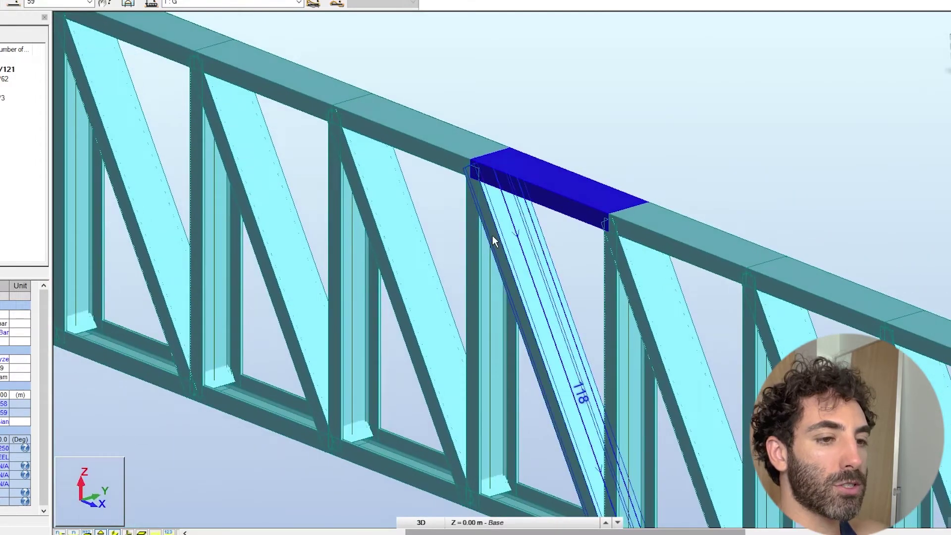
Examine the section shape and orientation of the truss's bottom chord in the 3D model
scroll(492, 236, down, 3)
scroll(518, 461, up, 5)
click(483, 418)
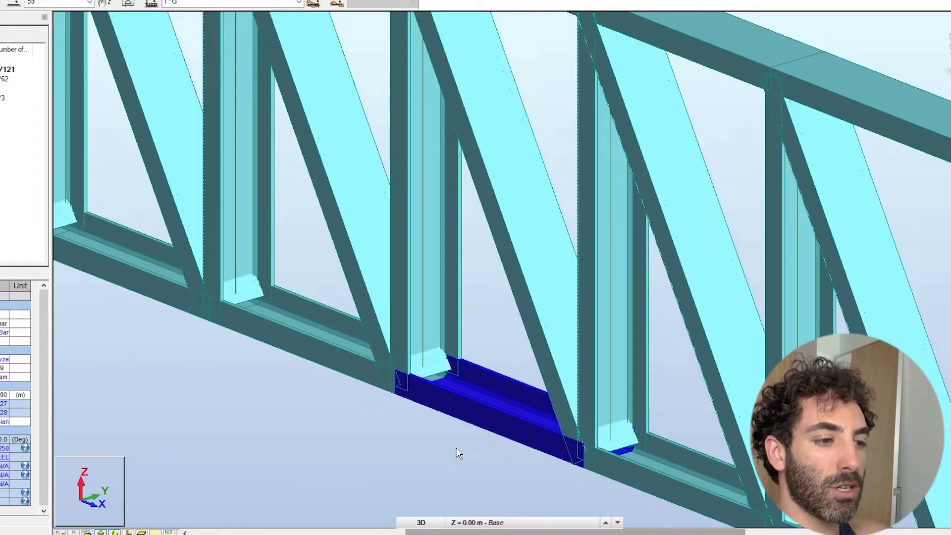
scroll(457, 453, up, 4)
scroll(446, 392, down, 3)
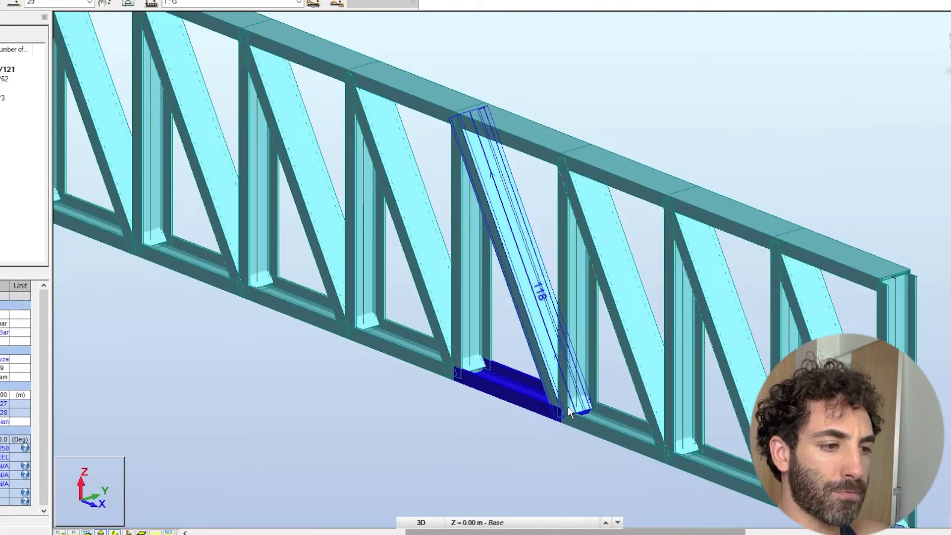
scroll(569, 413, down, 3)
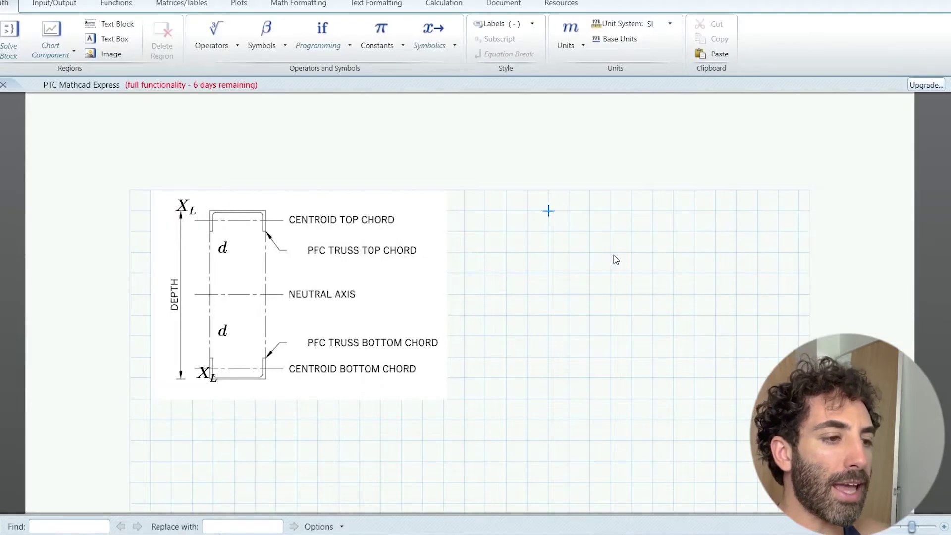
Add the text heading "250 PFC:" beside the chord diagram and start an I_PFC definition below it, with PFC as a subscript
text(250 PFC:)
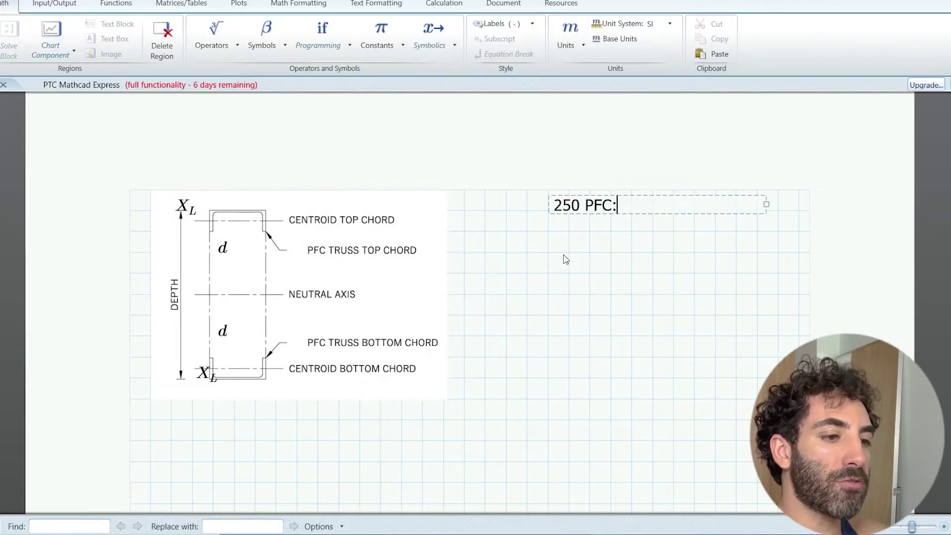
click(549, 233)
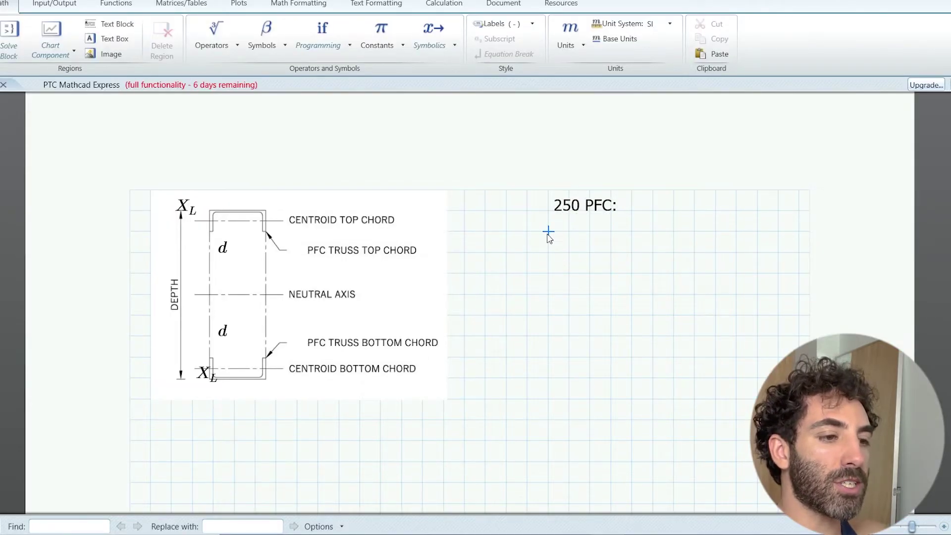
text(I)
key(ctrl+minus)
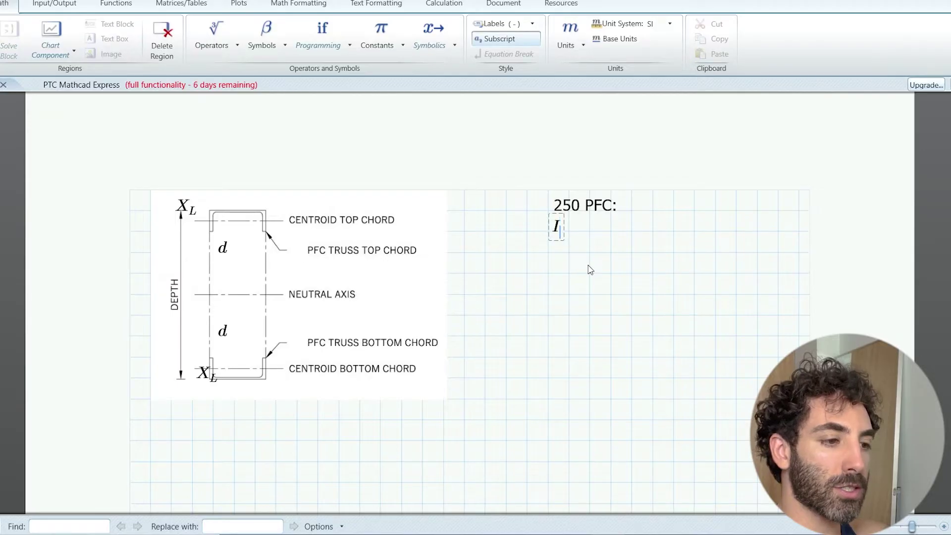
text(PFC :)
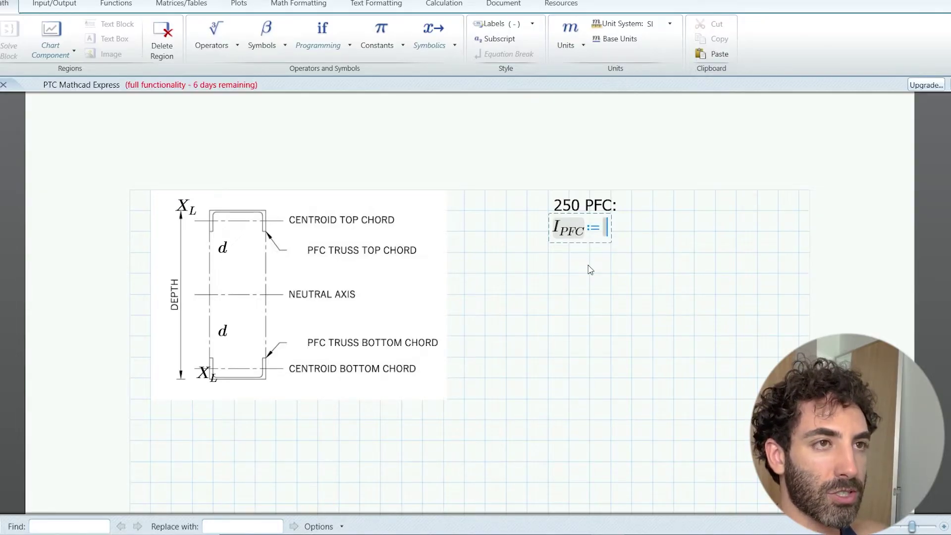
text(:)
click(579, 276)
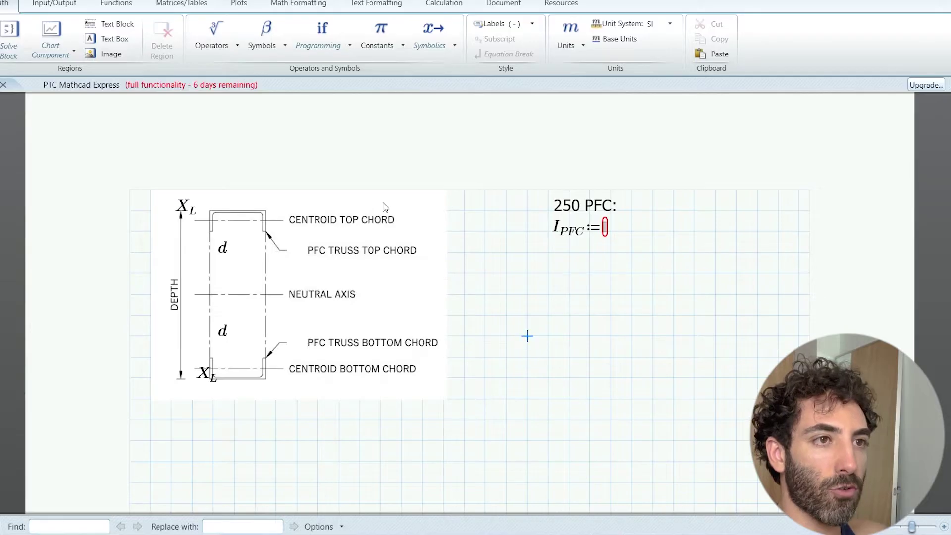
Insert the Parallel Flange Channels dimensions and properties table as an image below the I_PFC definition
click(106, 53)
click(545, 347)
click(461, 316)
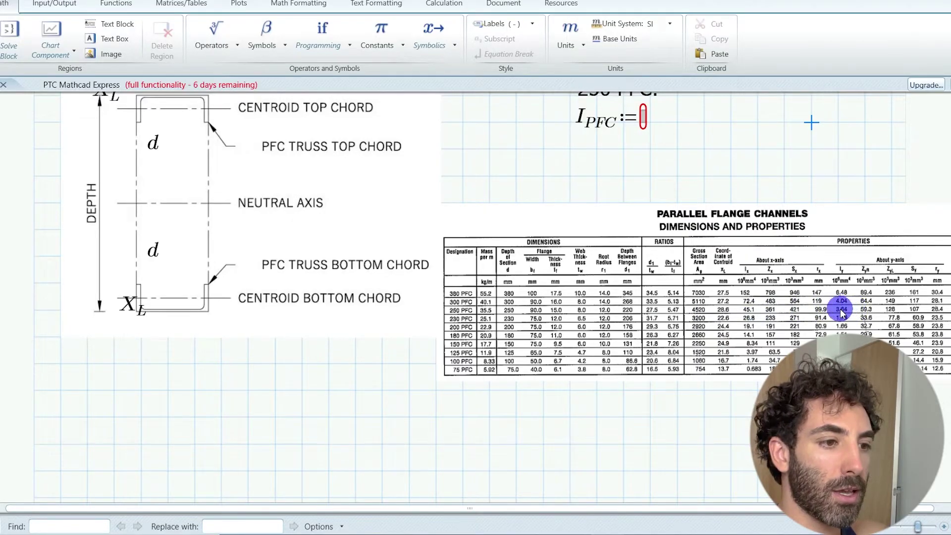
Complete the I_PFC definition with the 250 PFC's y-axis second moment of area, 3.64·10^6
scroll(654, 153, up, 3)
click(623, 187)
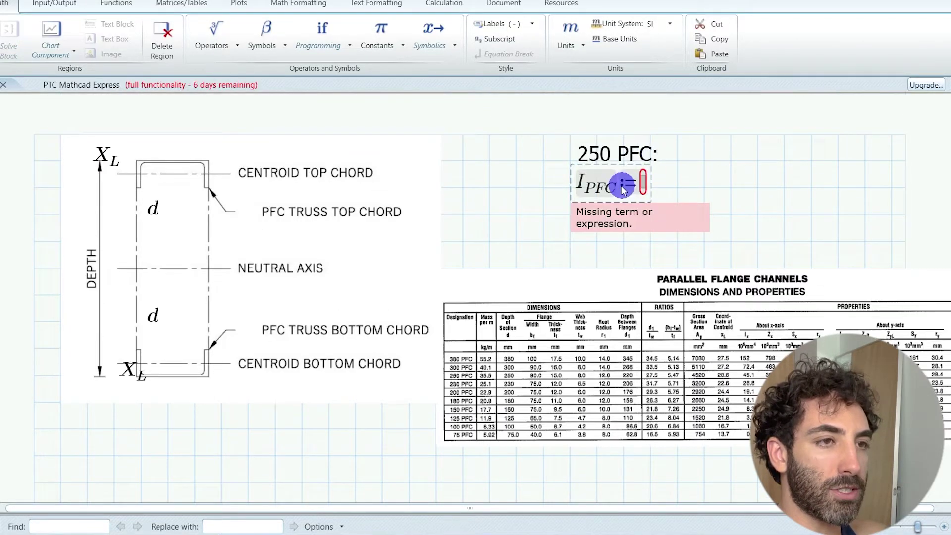
click(623, 190)
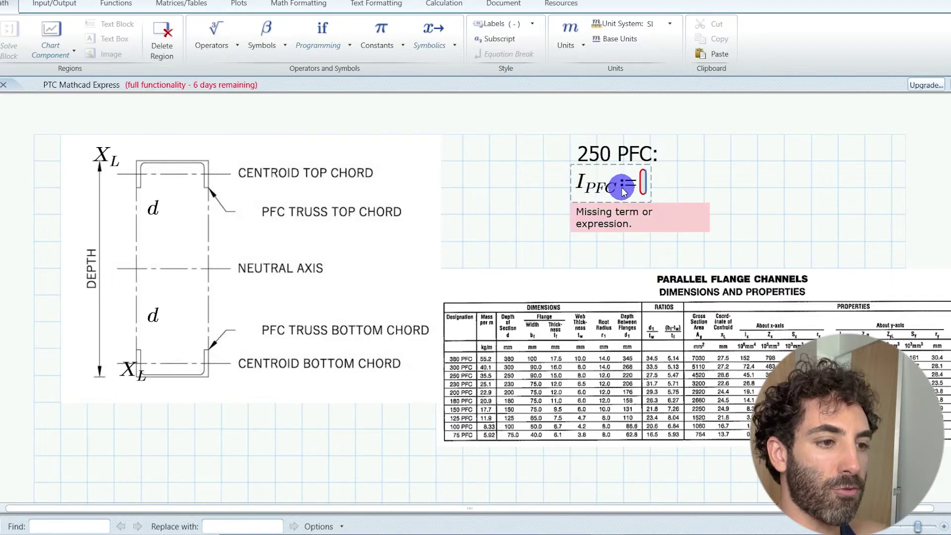
text(3.64)
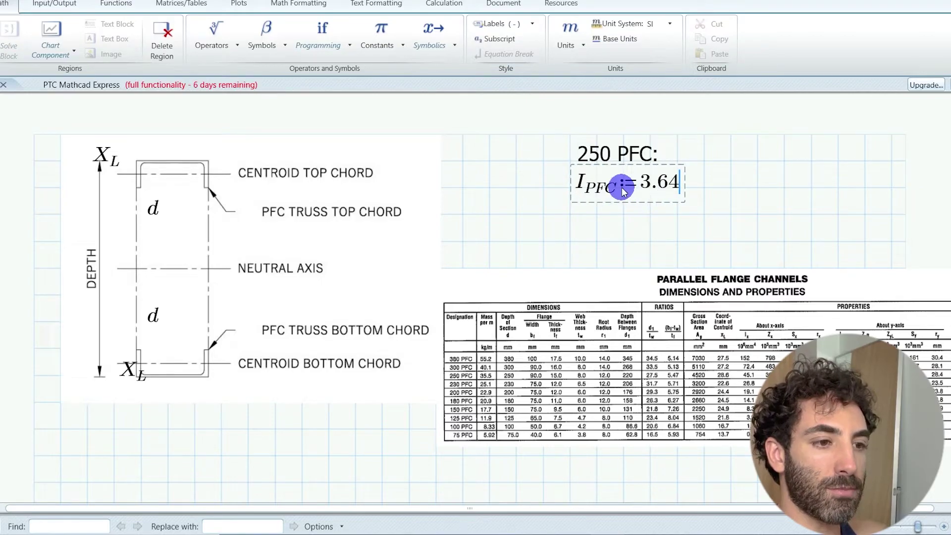
text(*10^)
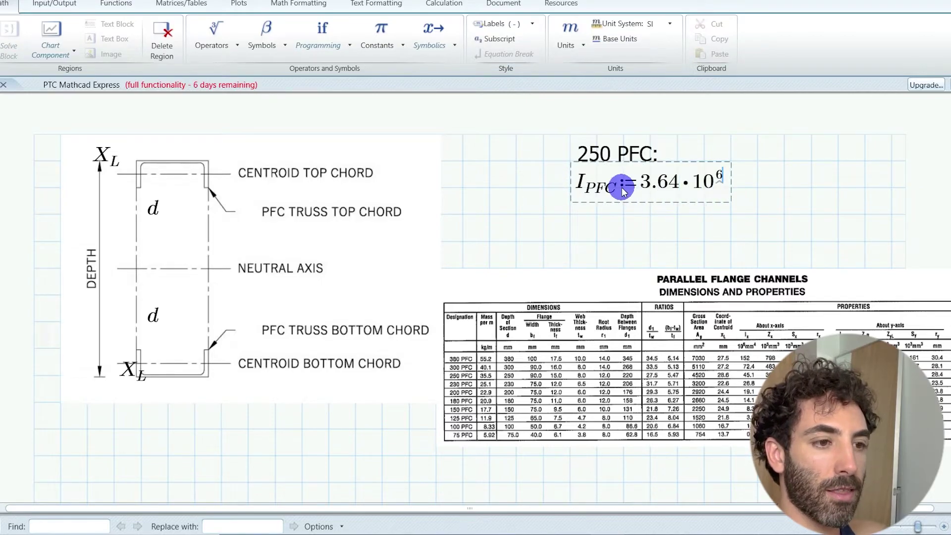
key(Return)
Add the text labels "mm4" and "Y axis" beside the I_PFC equation and narrow their boxes to fit the text
click(758, 186)
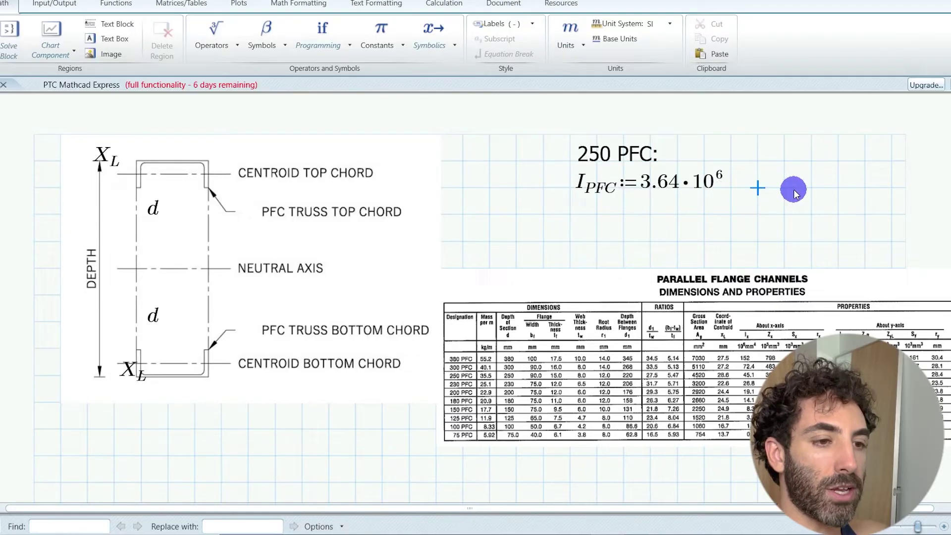
key(ctrl+t)
text(mm4)
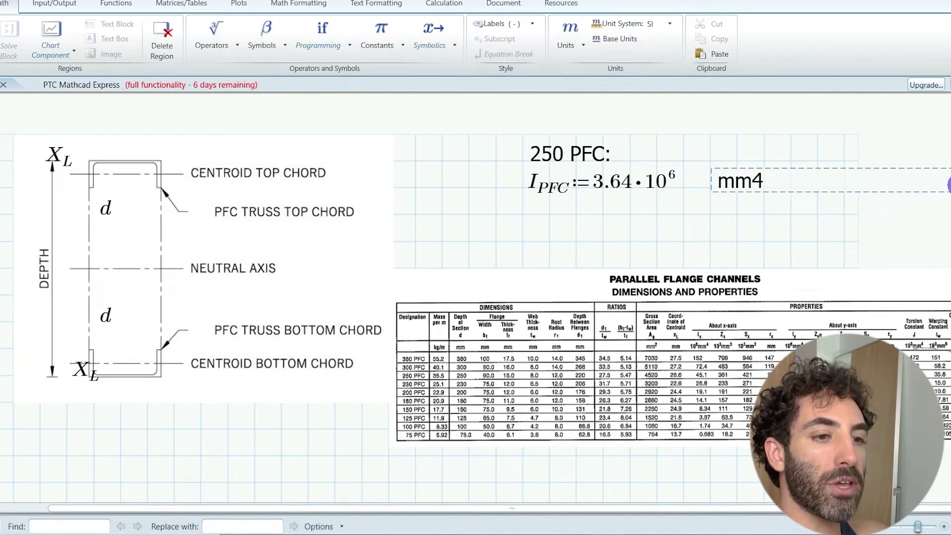
click(791, 188)
drag(780, 190, 694, 188)
click(790, 186)
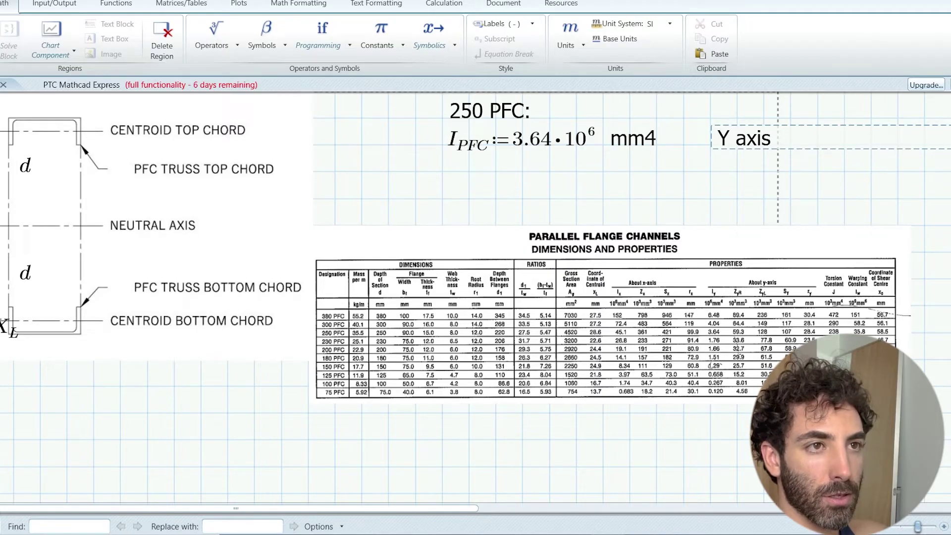
drag(938, 137, 779, 138)
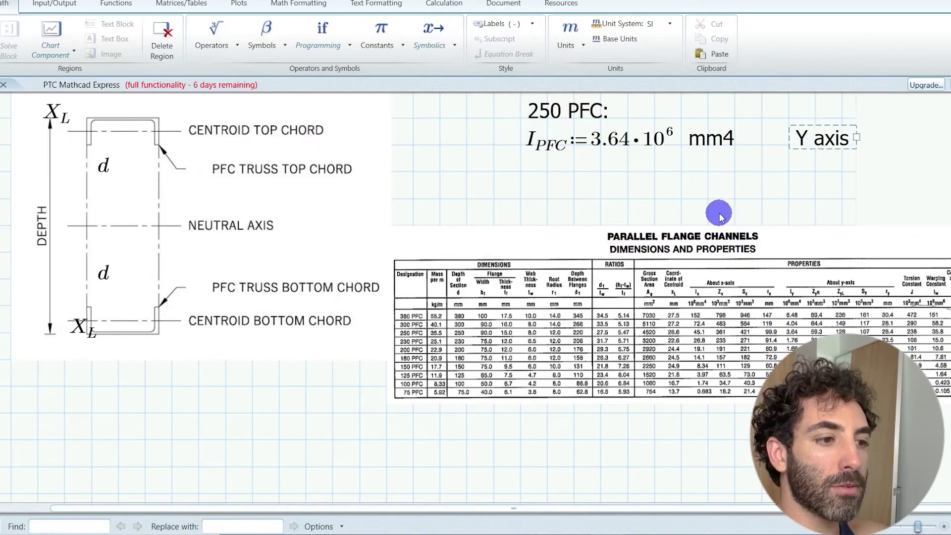
Define the 250 PFC's gross section area as A_PFC := 4520 below I_PFC, with PFC as a subscript
click(518, 171)
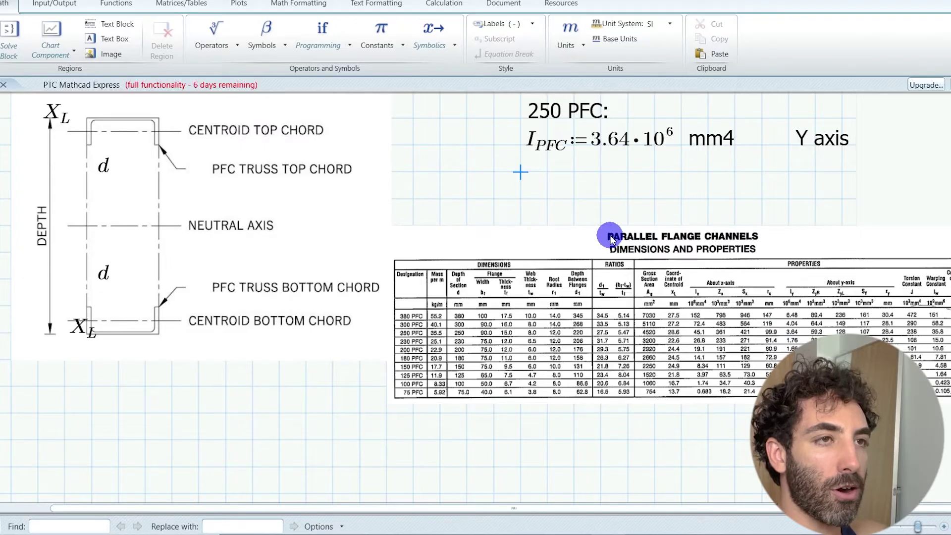
text(A)
text(.PFC)
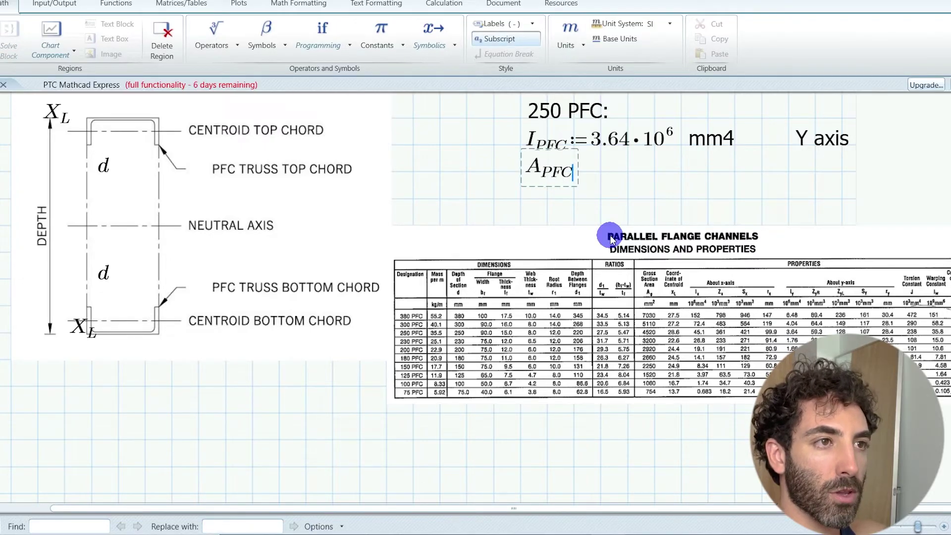
text(:=)
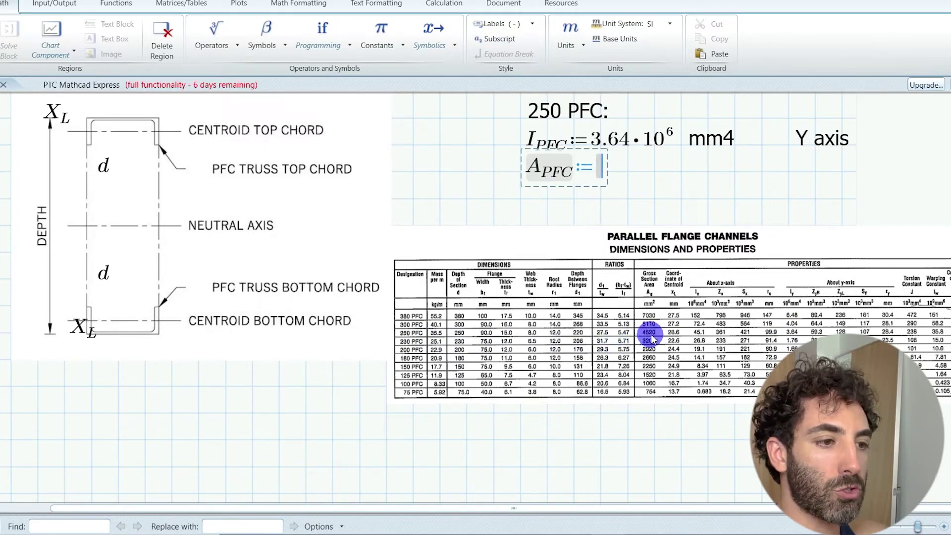
text(4520)
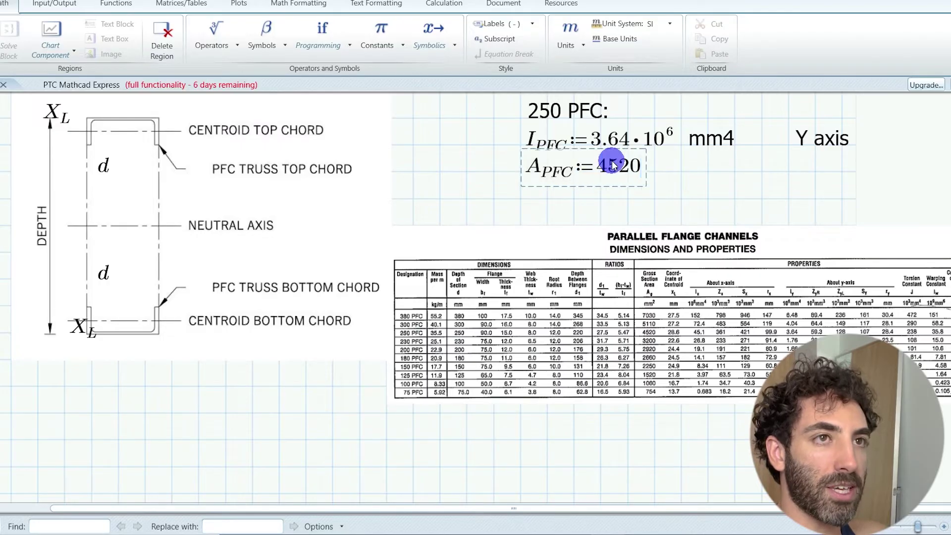
Copy the mm4 unit label beside the A_PFC equation and change the copy to mm2
click(710, 145)
key(ctrl+c)
click(678, 190)
key(ctrl+v)
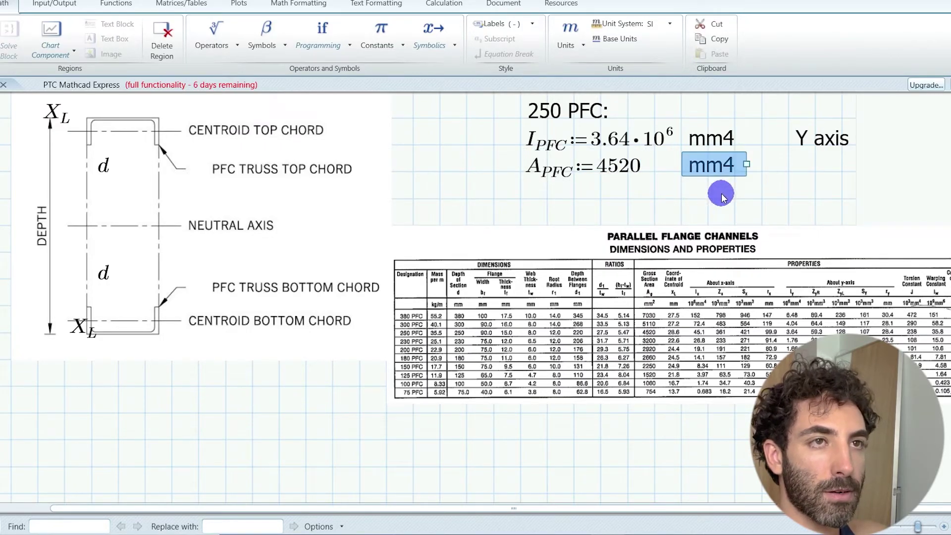
double_click(714, 166)
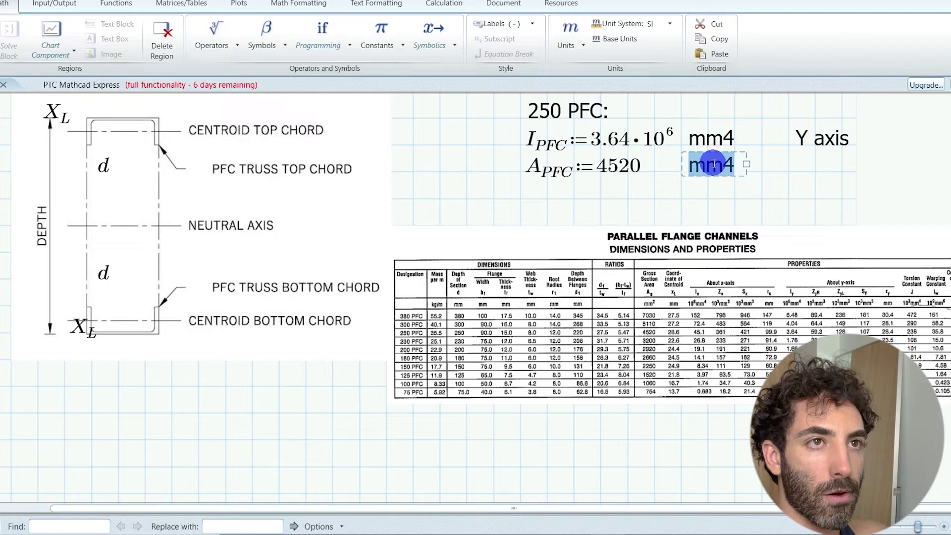
key(Escape)
click(734, 164)
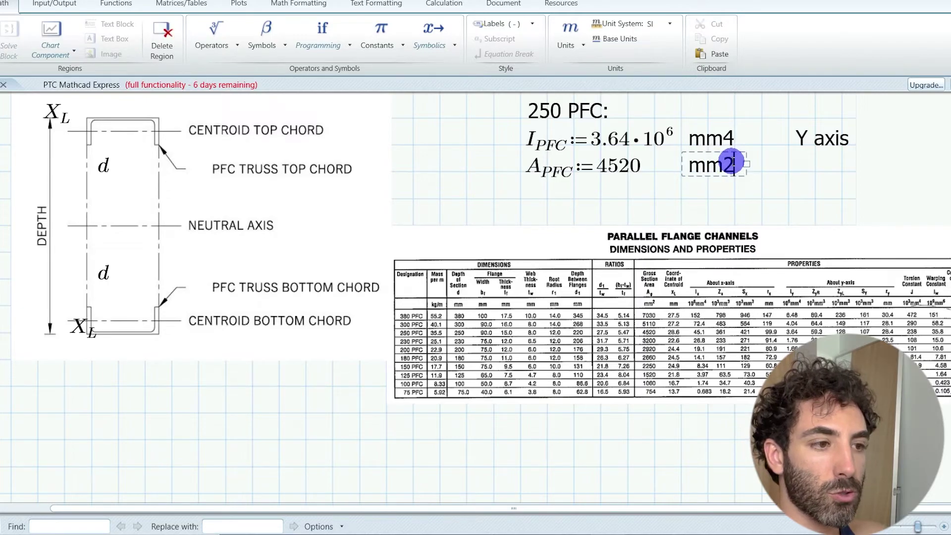
Define X_L := 28.6 below A_PFC, with L as a subscript, and place the unit label "mm" beside it
click(520, 199)
text(X)
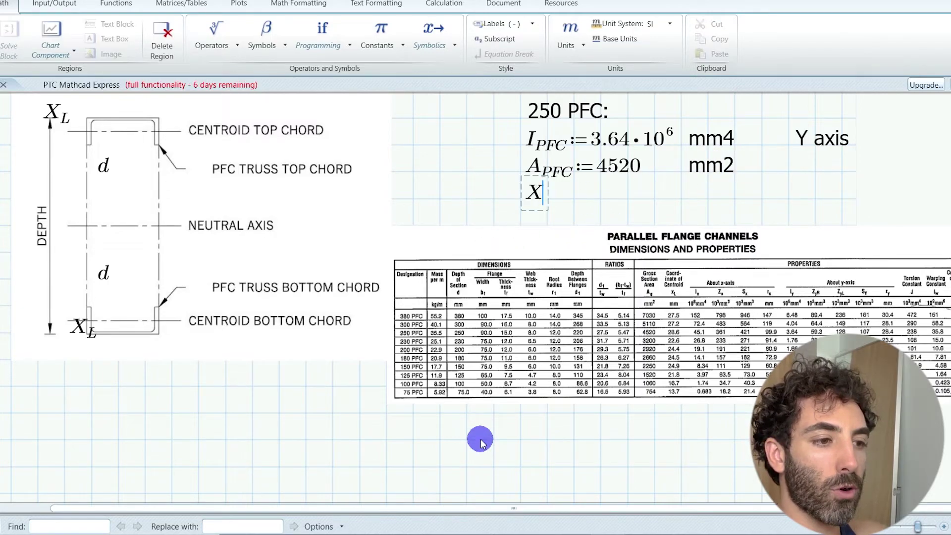
text(.L:)
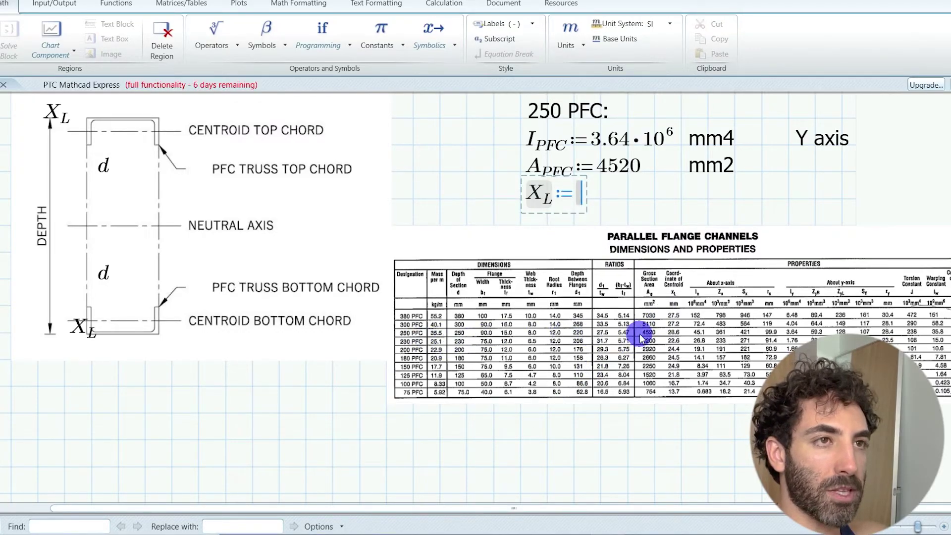
text(28.6)
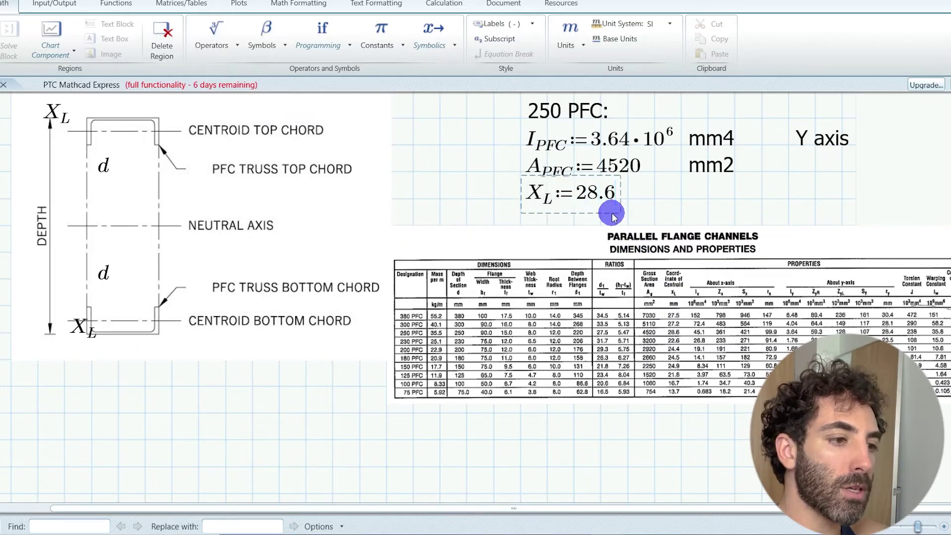
click(704, 200)
key(ctrl+v)
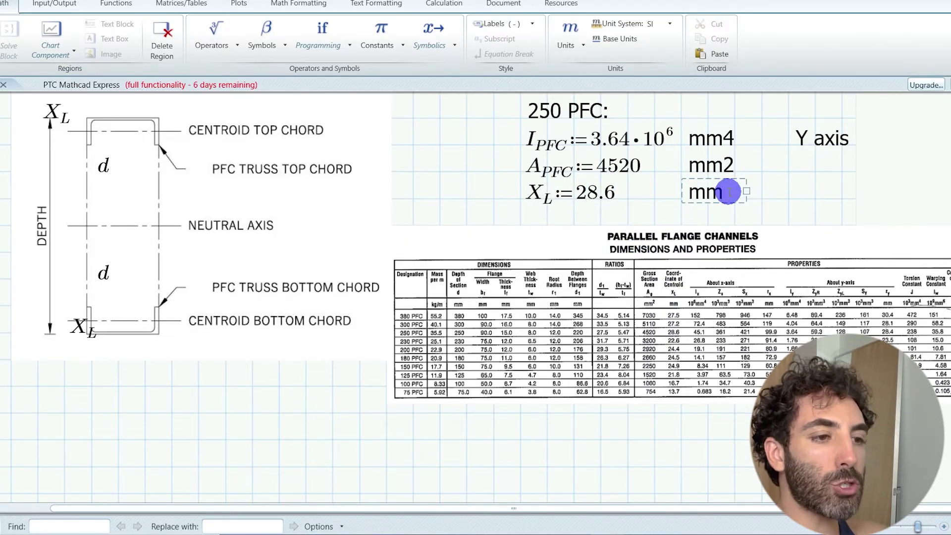
click(789, 199)
Insert the image of the formula I = Σ[In + (An·dn²)] below the chord diagram and scale it down
scroll(684, 170, down, 1)
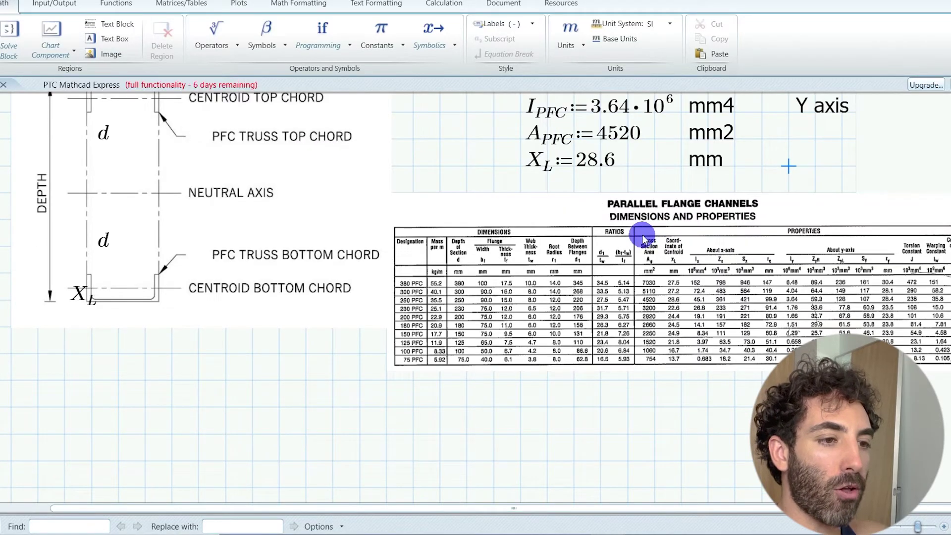
scroll(639, 239, down, 3)
ctrl+scroll(514, 292, down, 1)
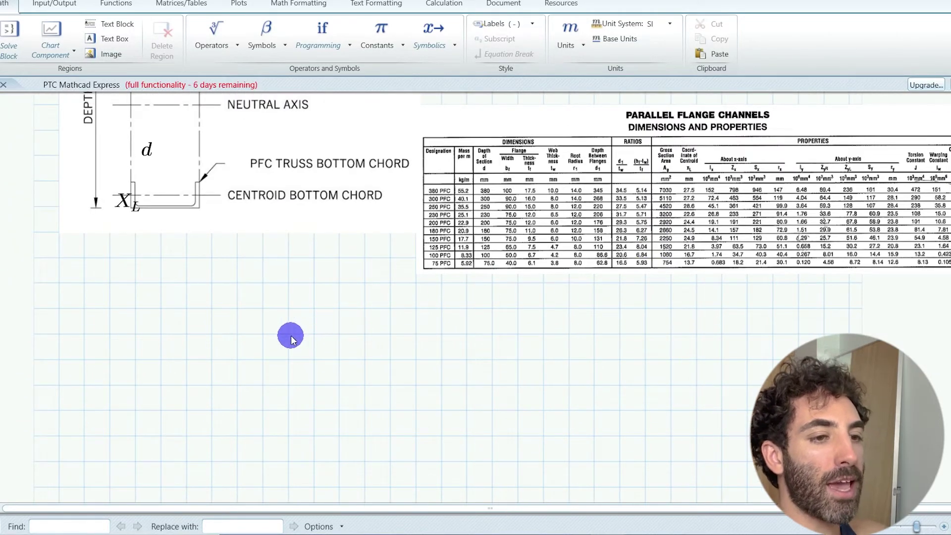
click(290, 340)
click(92, 57)
key(ctrl+v)
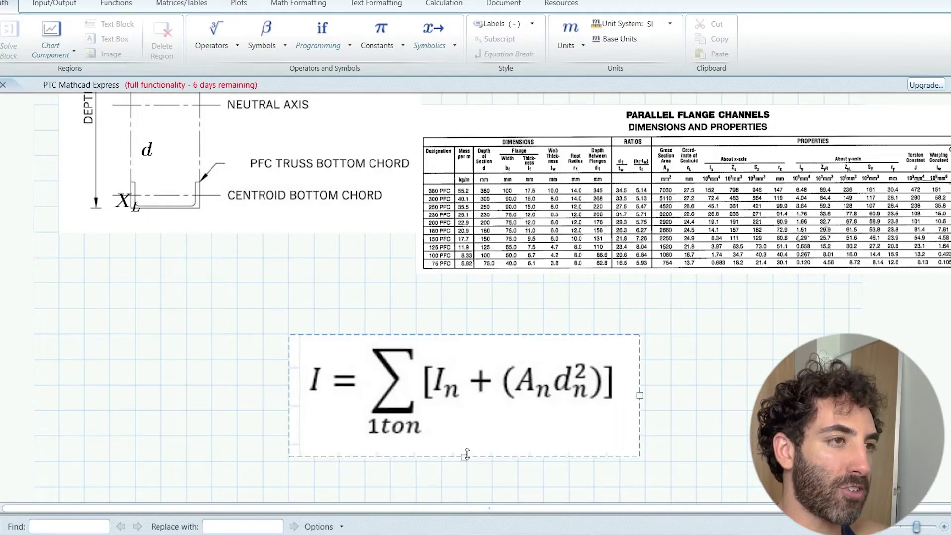
drag(466, 454, 446, 399)
click(418, 333)
click(495, 340)
Start the equation d := √(I − 2·I_PFC) below the formula image, with PFC as a subscript
scroll(494, 309, down, 1)
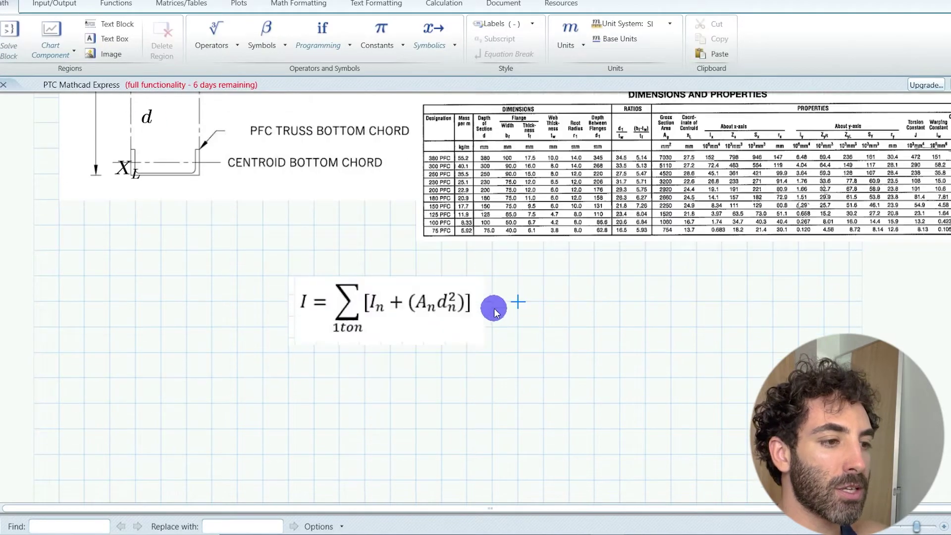
scroll(494, 310, down, 3)
click(288, 280)
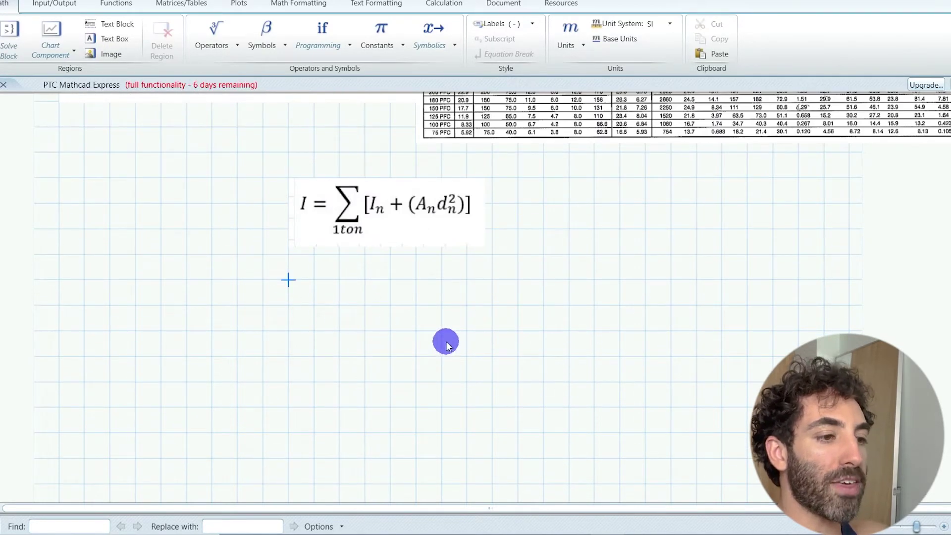
text(d:)
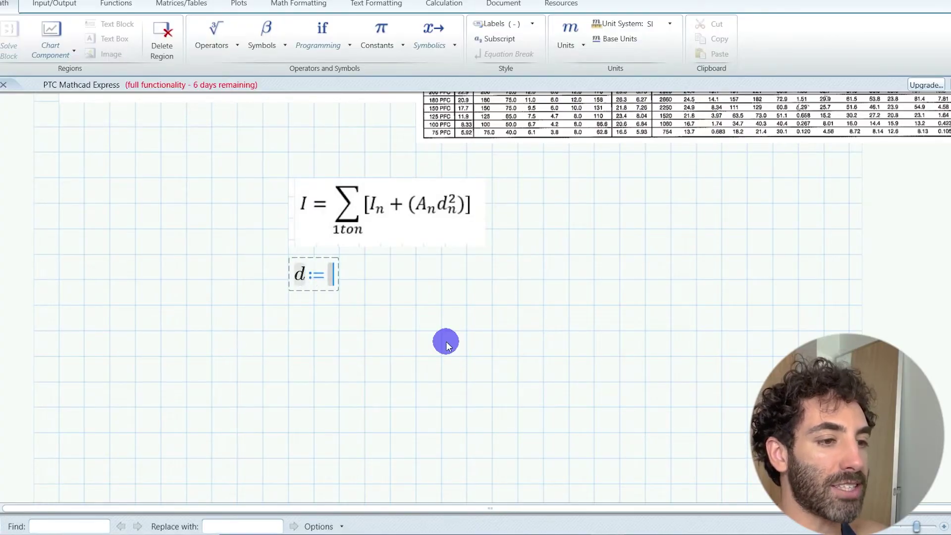
click(234, 50)
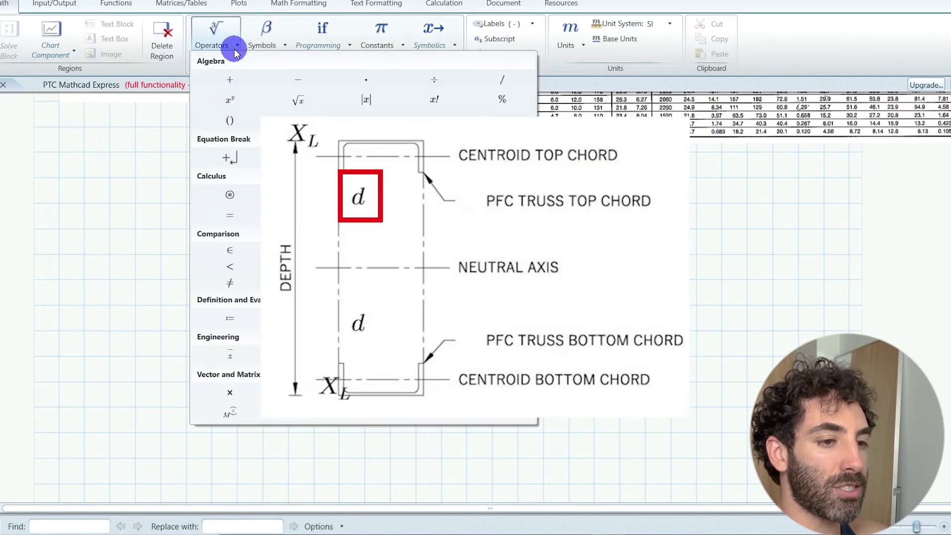
click(290, 81)
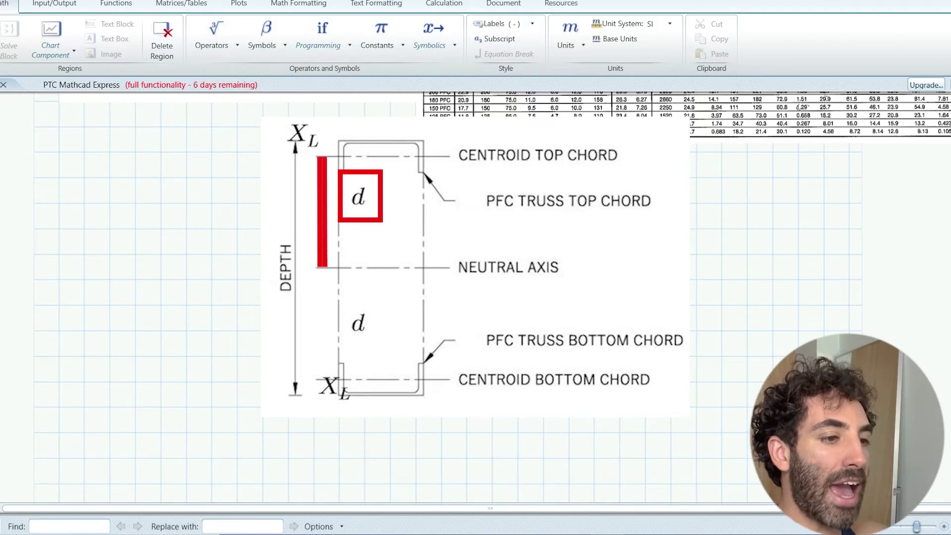
text(2.*I)
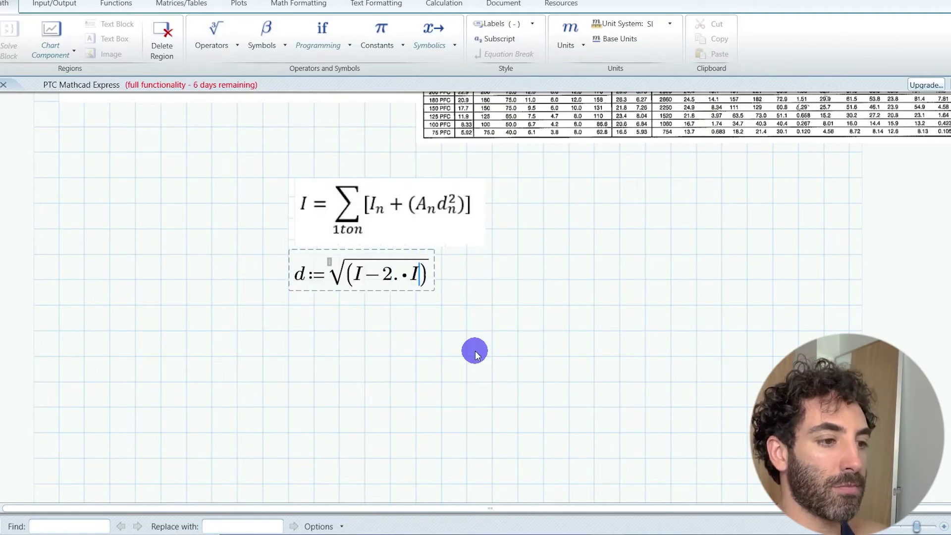
key(ctrl+minus)
text(PFC)
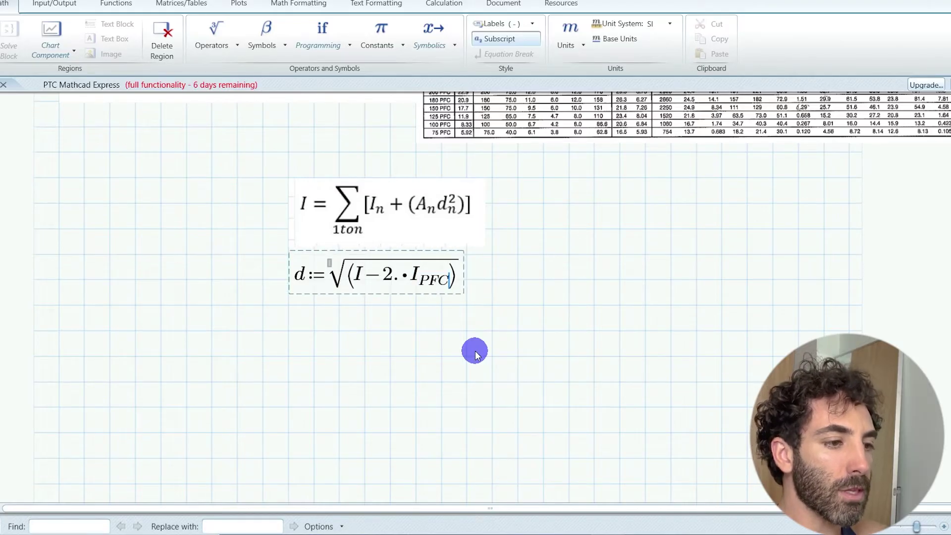
Divide the whole bracket (I − 2·I_PFC) under the root by (2·A_PFC), with PFC as a subscript
text(/)
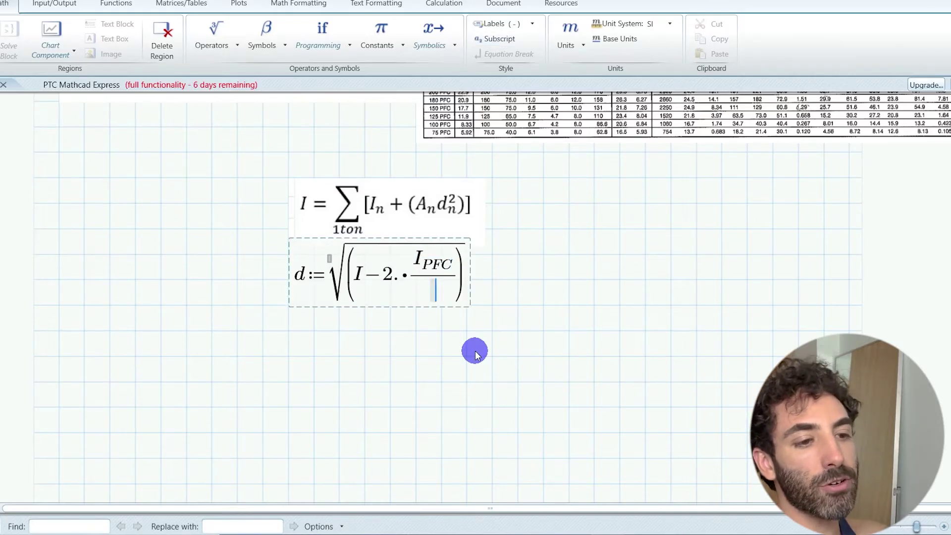
key(ctrl+z)
key(space)
key(space)
text(/)
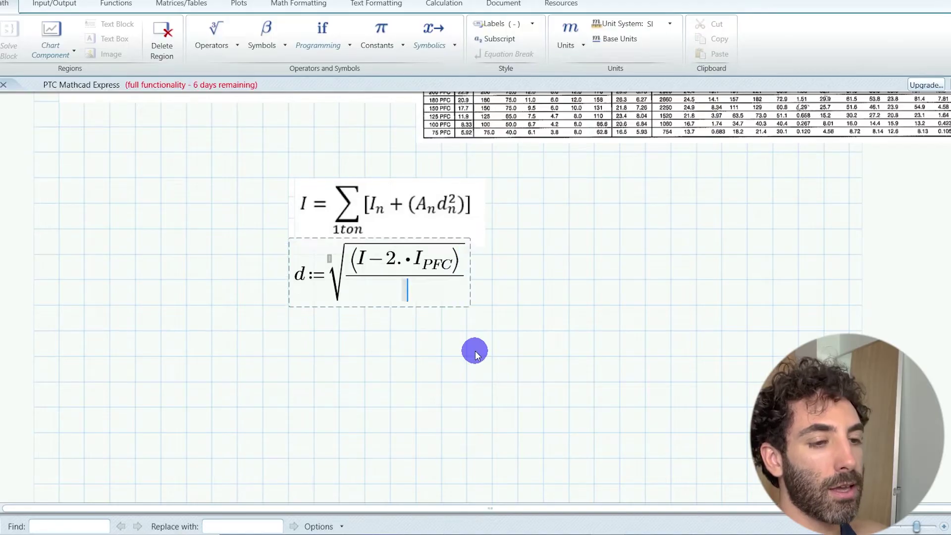
text(()
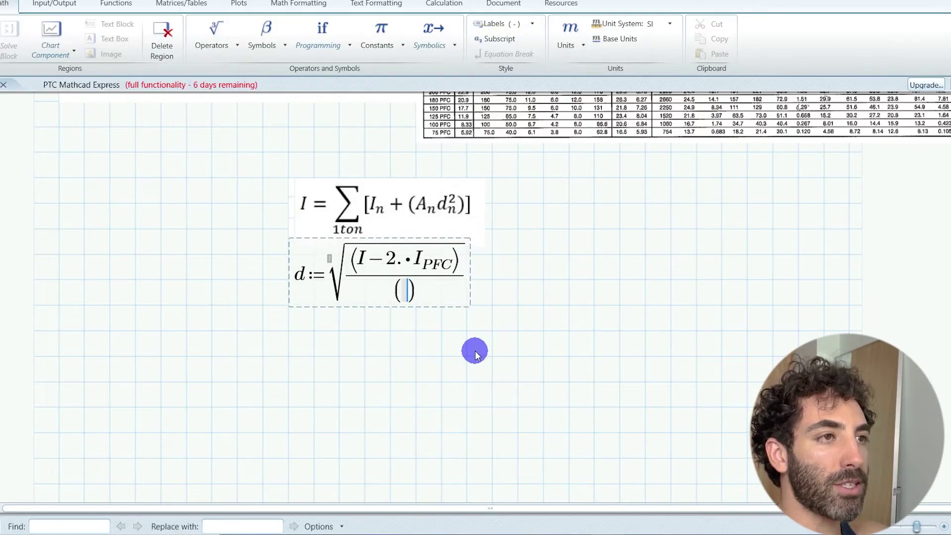
text(2*A)
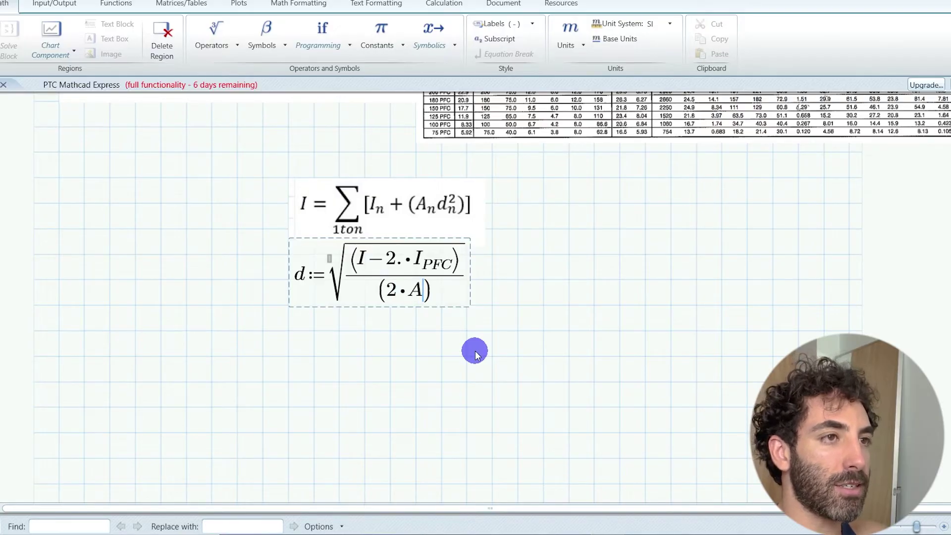
text(.PFC)
Set the root index in the d equation to 2 and evaluate d
key(Up)
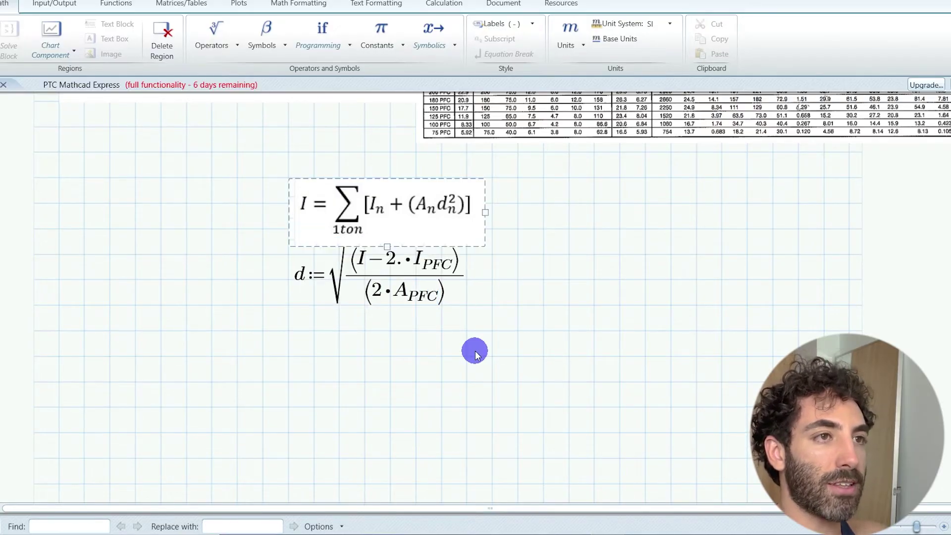
key(Down)
click(338, 263)
text(2)
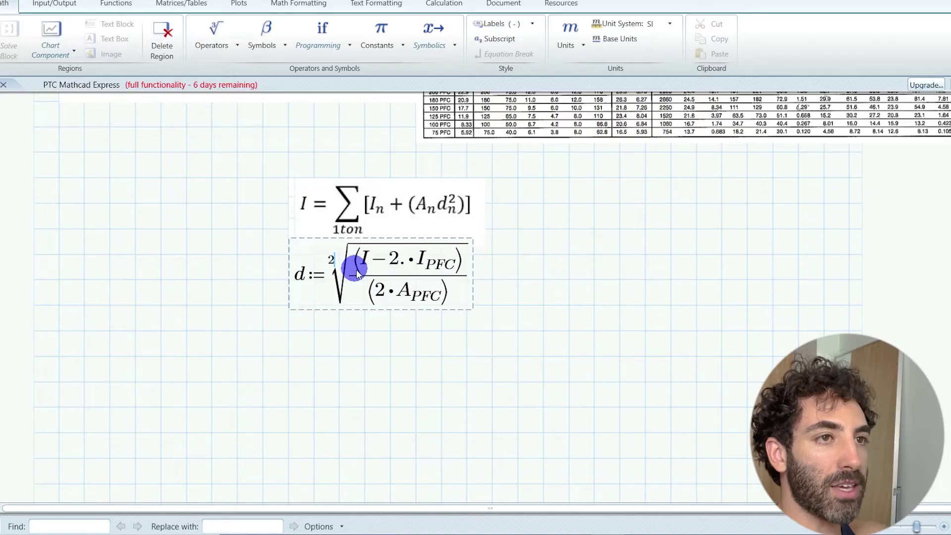
click(471, 280)
text(=791.385)
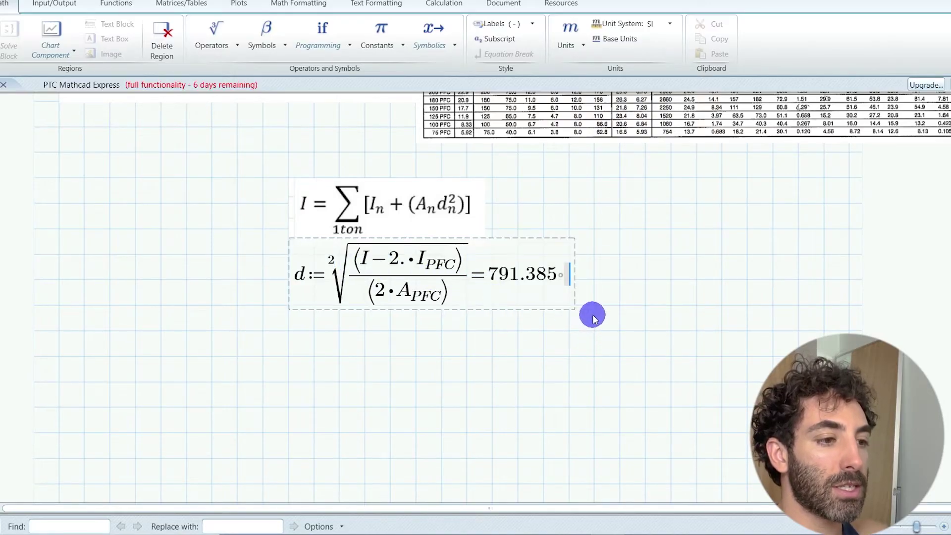
Place a text label "mm" beside the evaluated d equation and narrow its text box to fit
click(599, 277)
key(ctrl+t)
text(m)
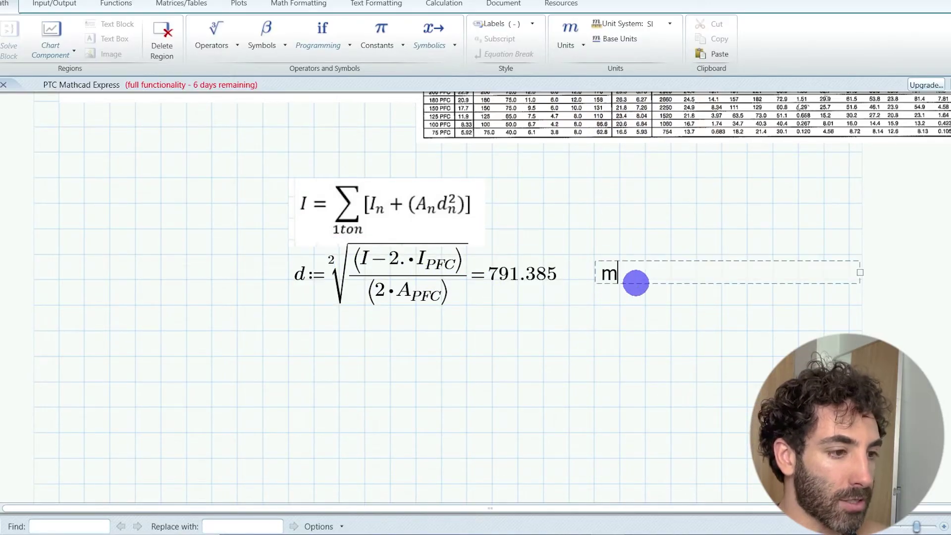
text(m)
drag(860, 272, 644, 293)
click(418, 357)
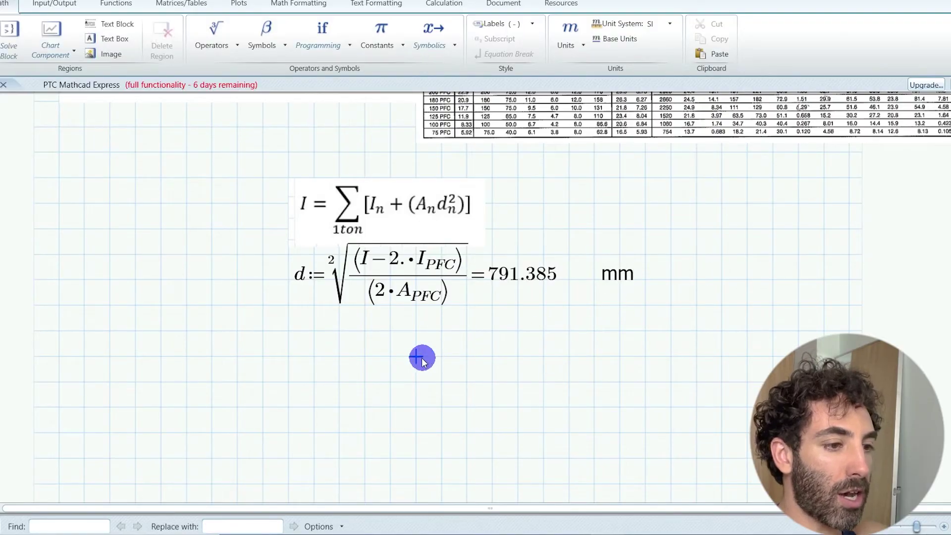
Define D := 2·d + 2·X_L below the d equation, with L as a subscript, and evaluate it
click(286, 329)
scroll(308, 401, up, 5)
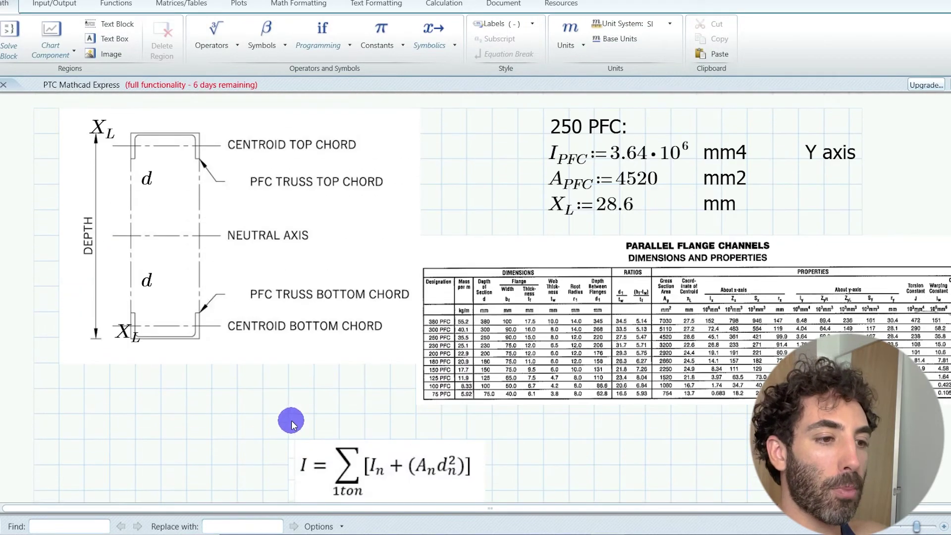
scroll(154, 193, down, 3)
scroll(153, 188, down, 2)
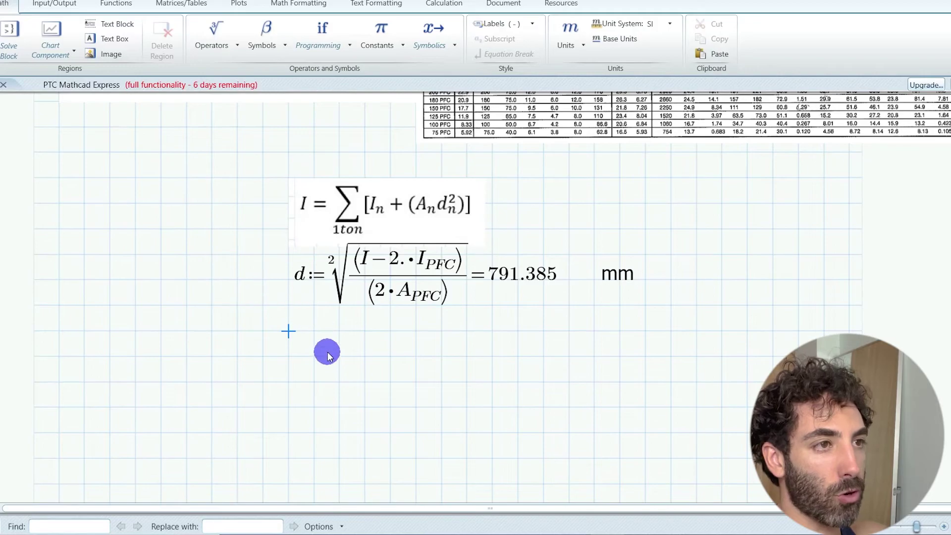
key(ctrl+m)
text(D)
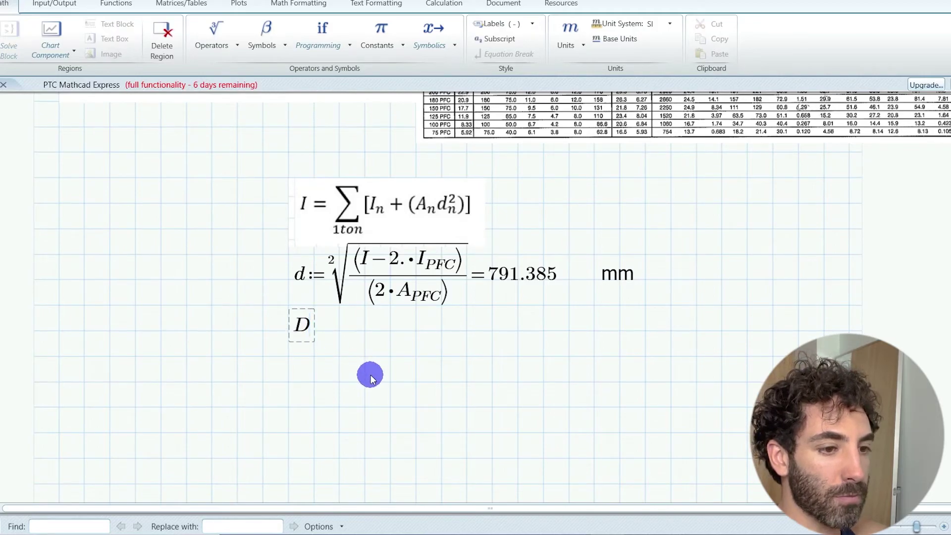
text(:2)
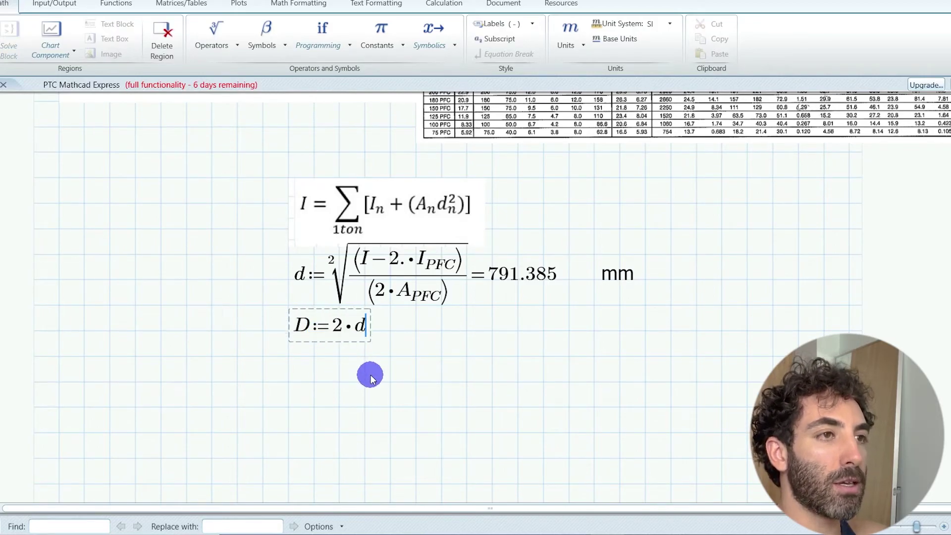
text(*d+2*X)
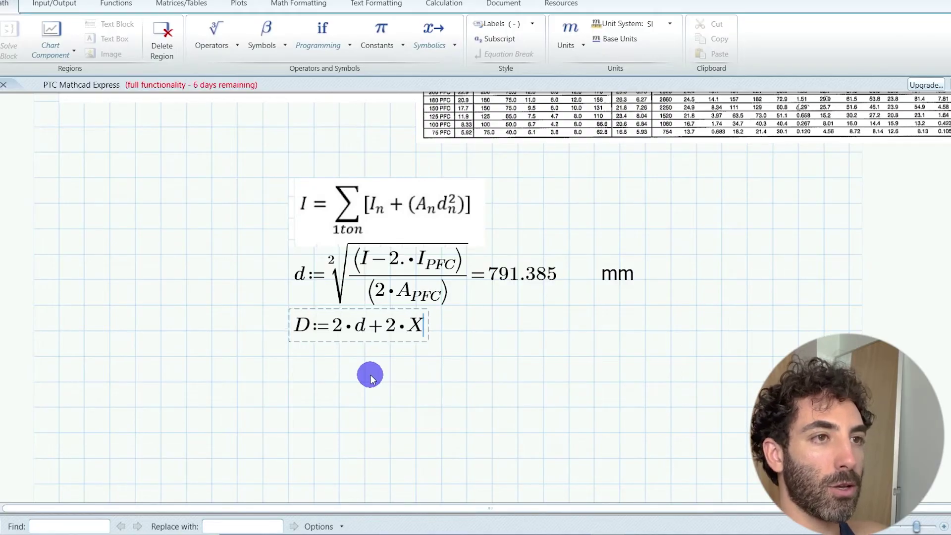
key(ctrl+minus)
text(L=1.64·10^3)
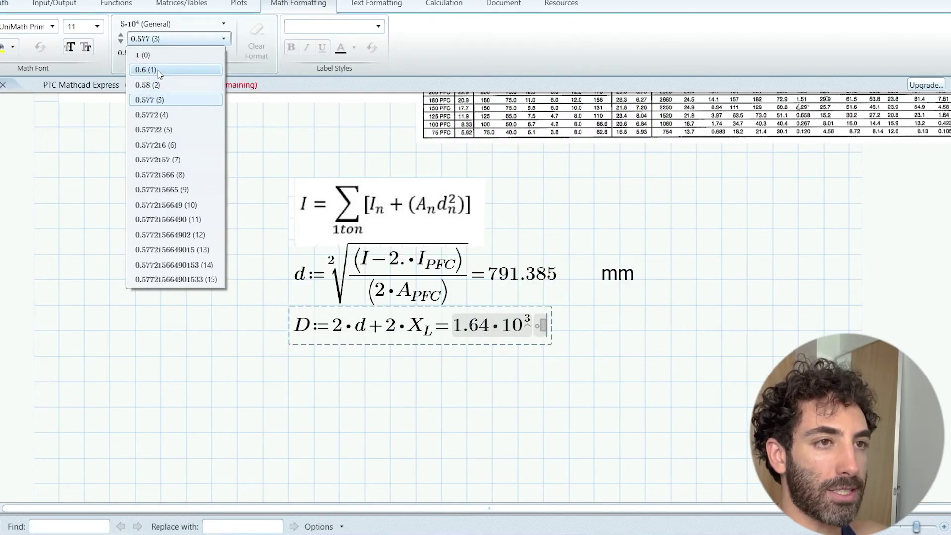
Try one-decimal display precision on the D result and return it to three decimals
click(167, 70)
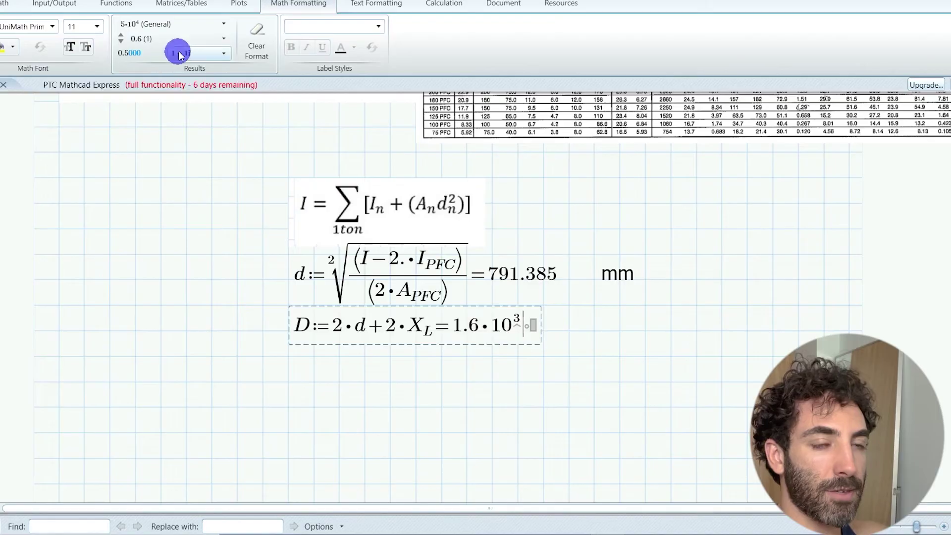
click(178, 40)
click(154, 100)
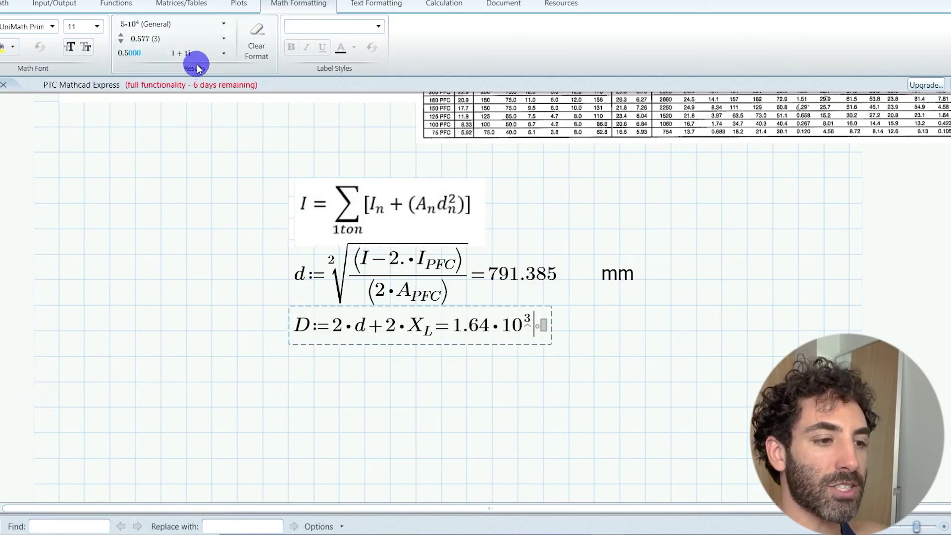
Add the text note "Say 1700mm" beside the evaluated D equation, below the mm label
click(594, 331)
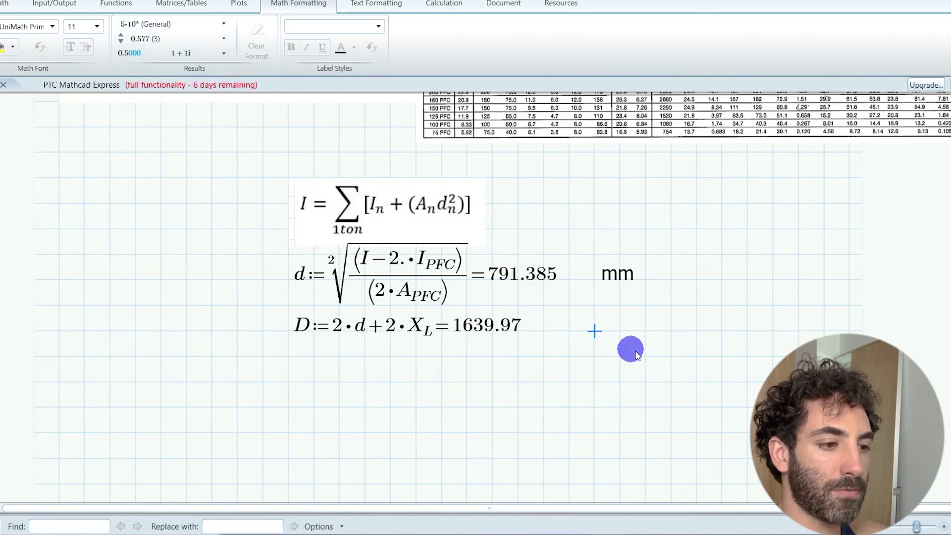
key(ctrl+t)
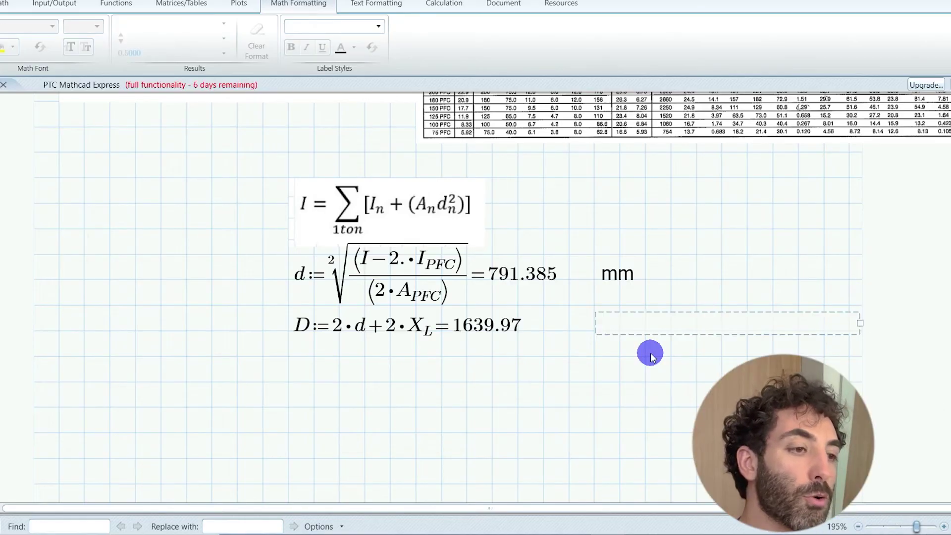
text(Say 1700mm)
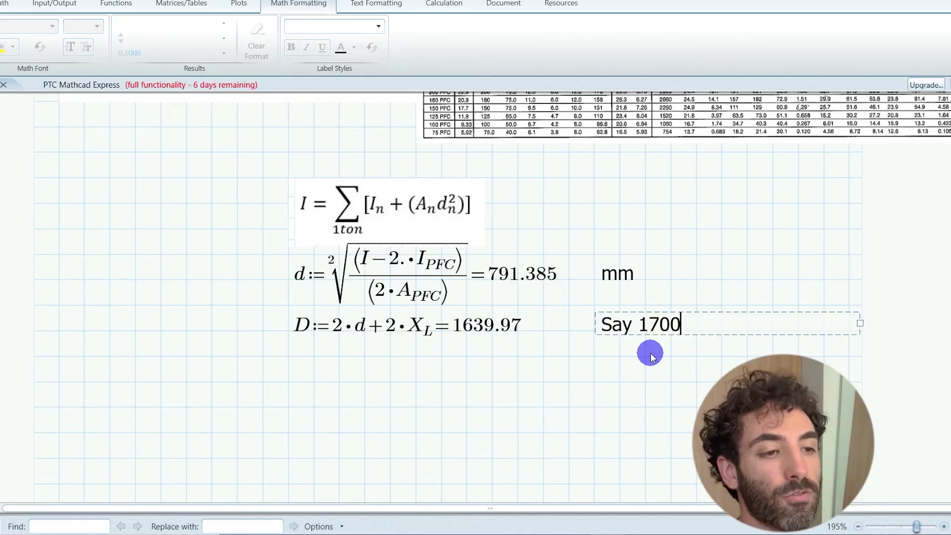